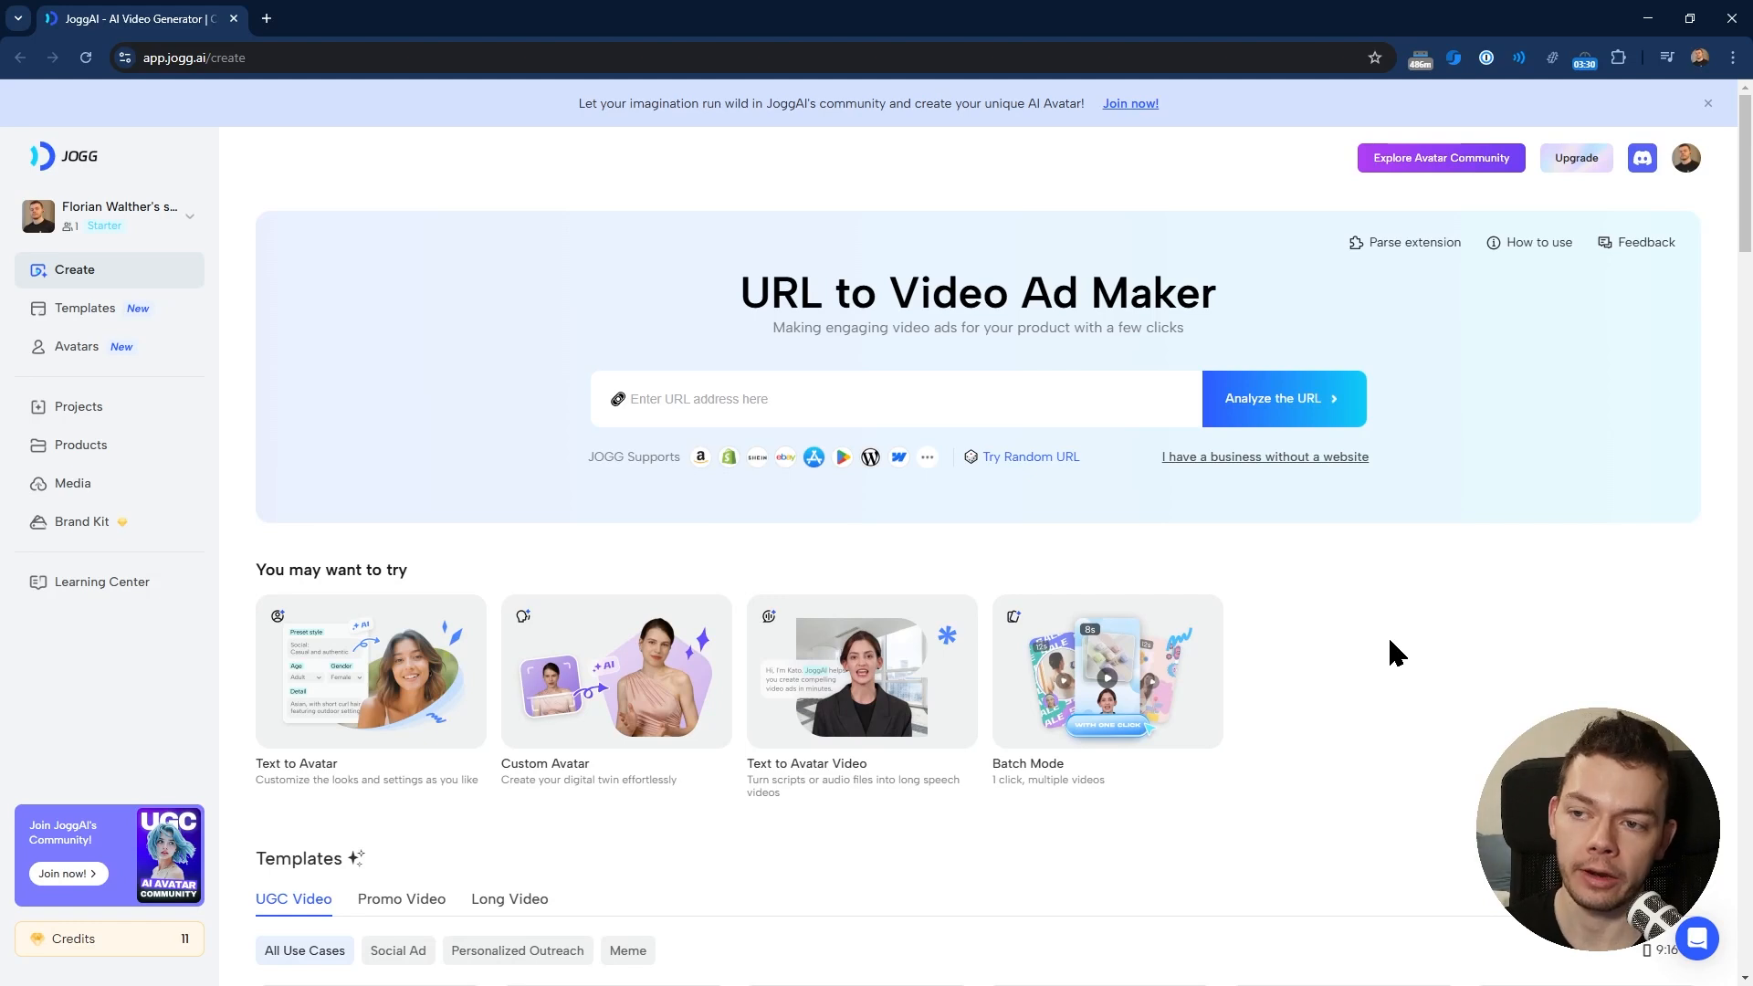
{"action": "left_click", "coordinate": [735, 405]}
{"action": "type", "text": "https://www.esn.com/"}
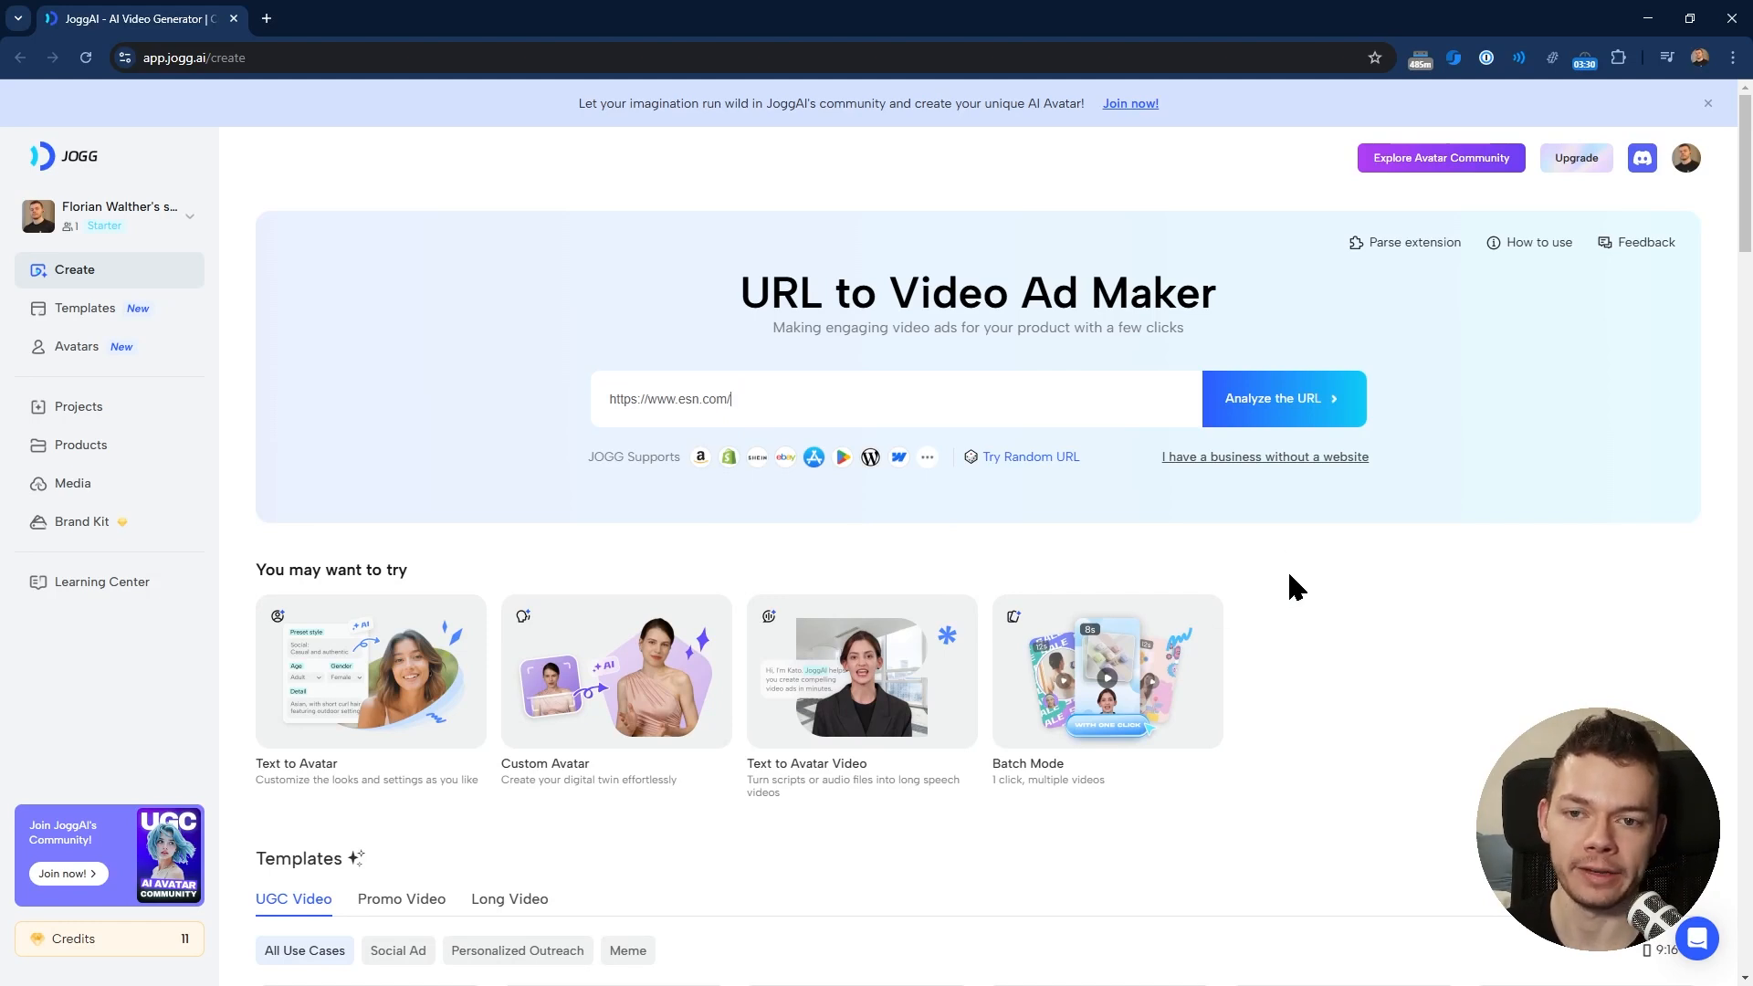
{"action": "left_click", "coordinate": [1257, 415]}
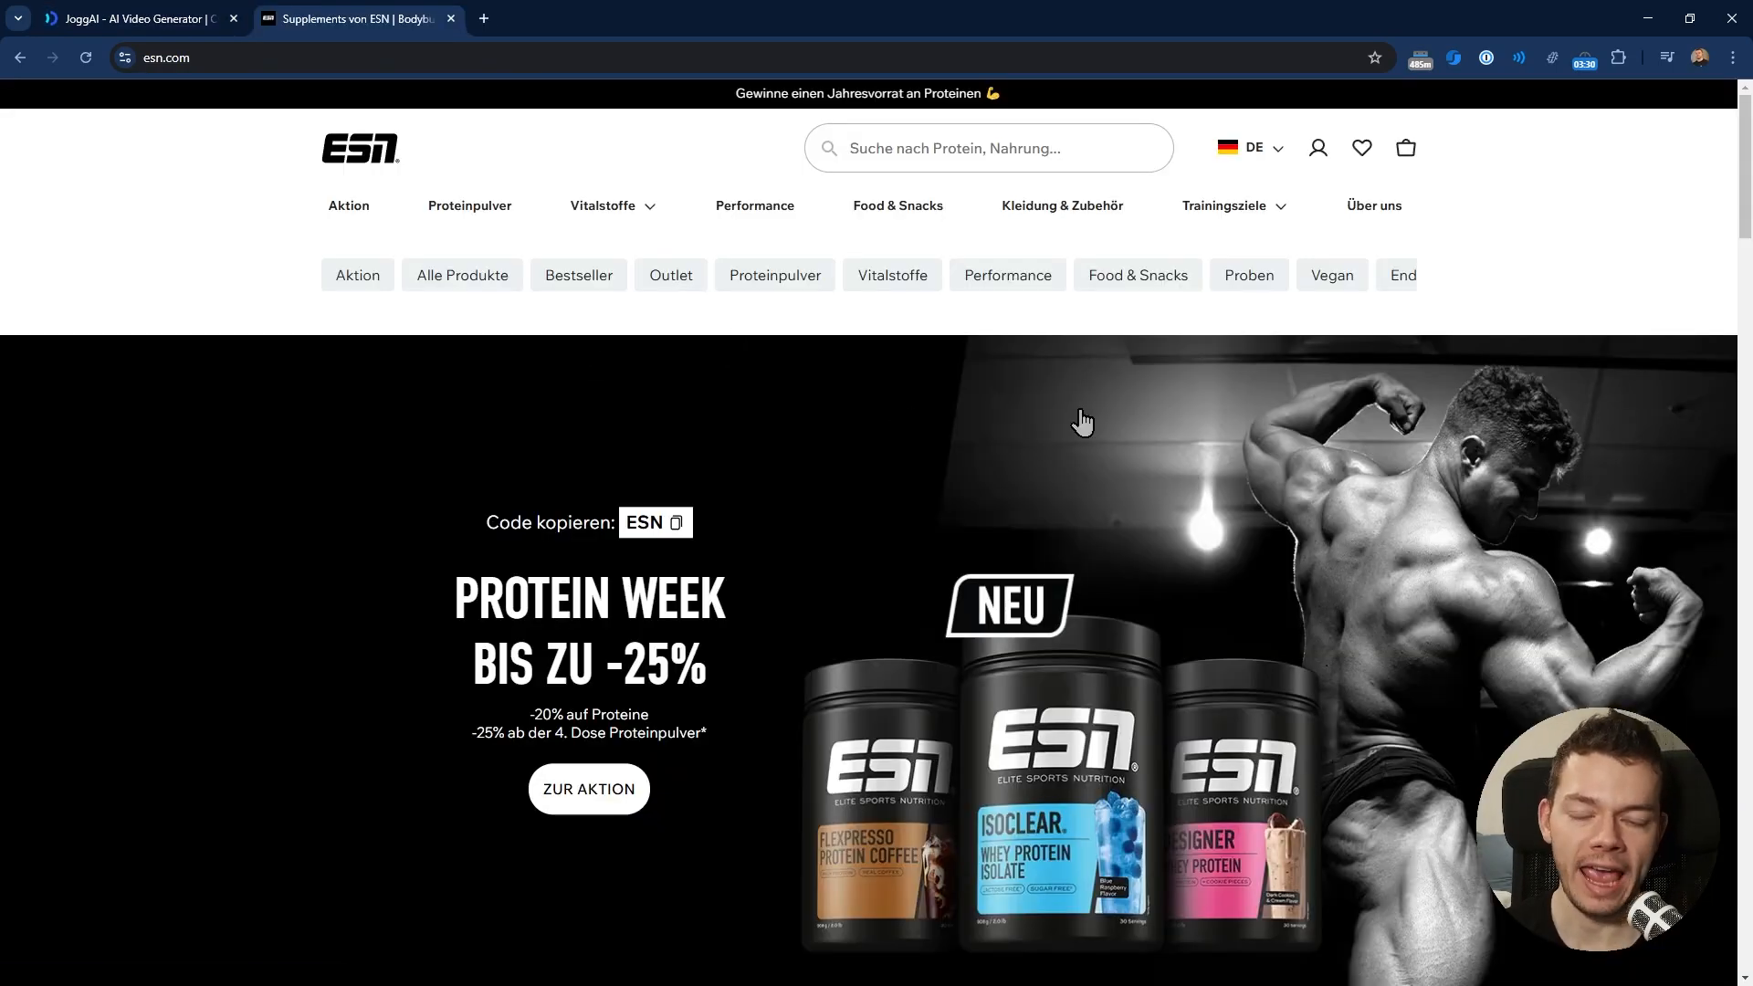
- Look through the products and athletes on the ESN website, and return to the JoggAI video project
{"action": "scroll", "coordinate": [1082, 420], "scroll_direction": "down", "scroll_amount": 5}
{"action": "scroll", "coordinate": [1081, 447], "scroll_direction": "down", "scroll_amount": 12}
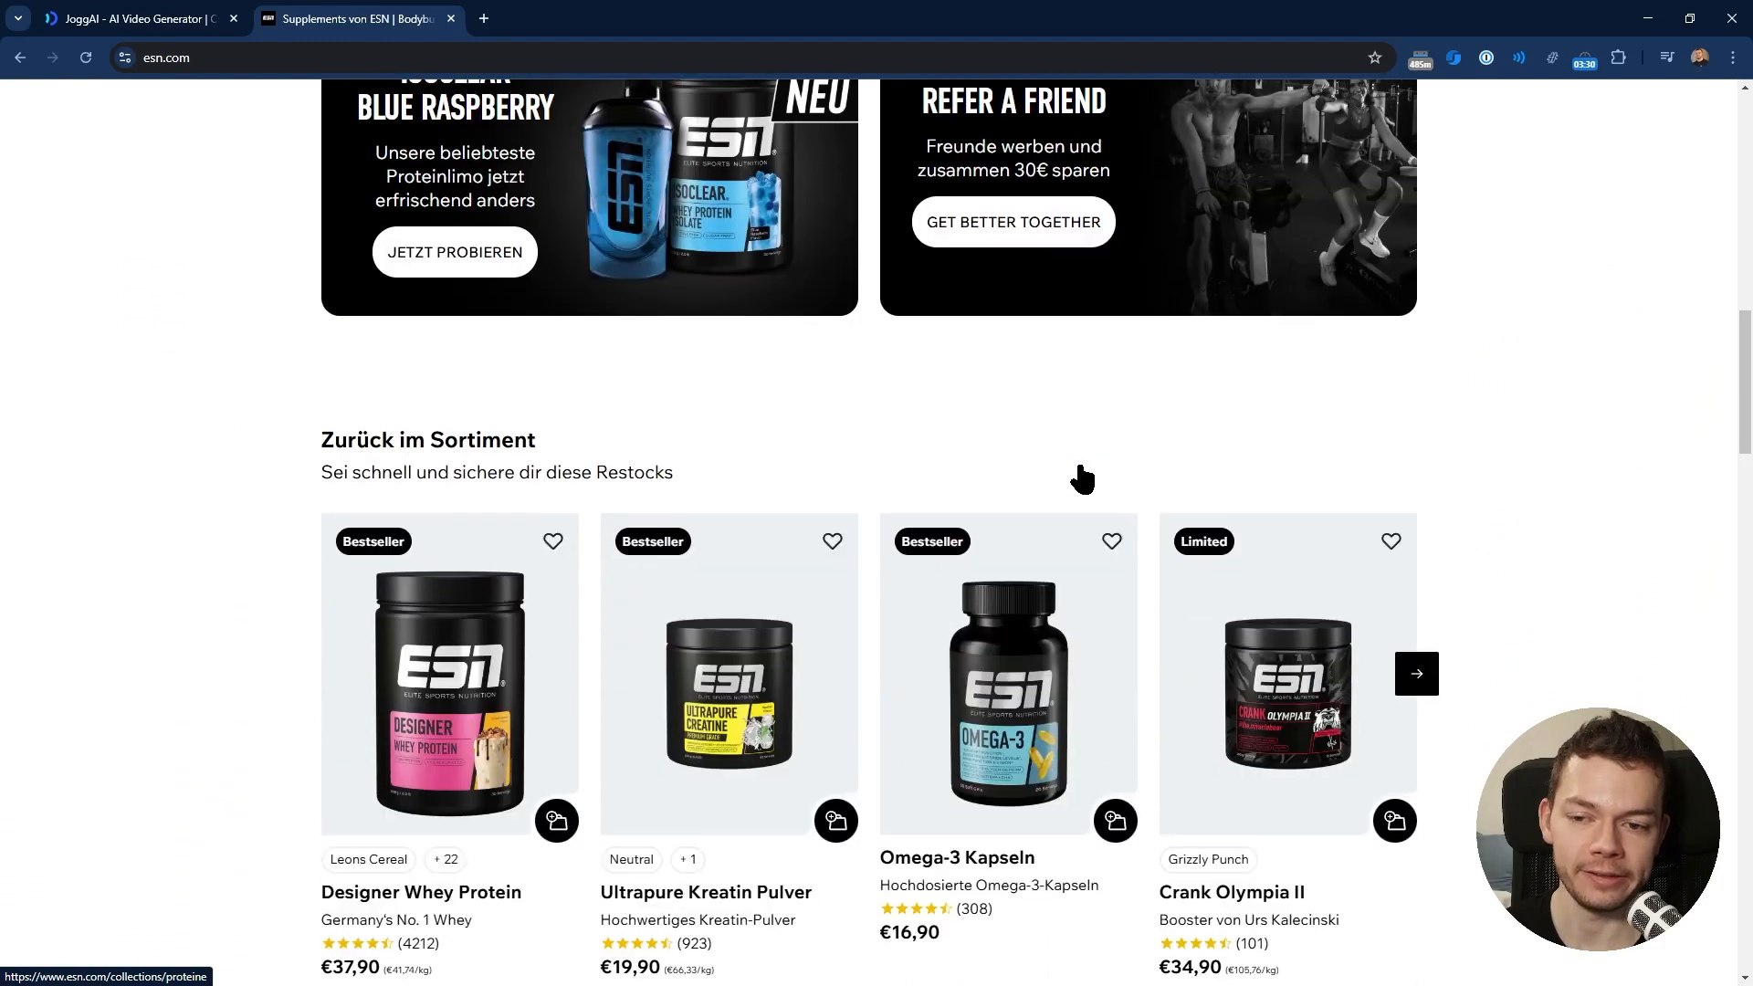
{"action": "scroll", "coordinate": [1081, 475], "scroll_direction": "down", "scroll_amount": 5}
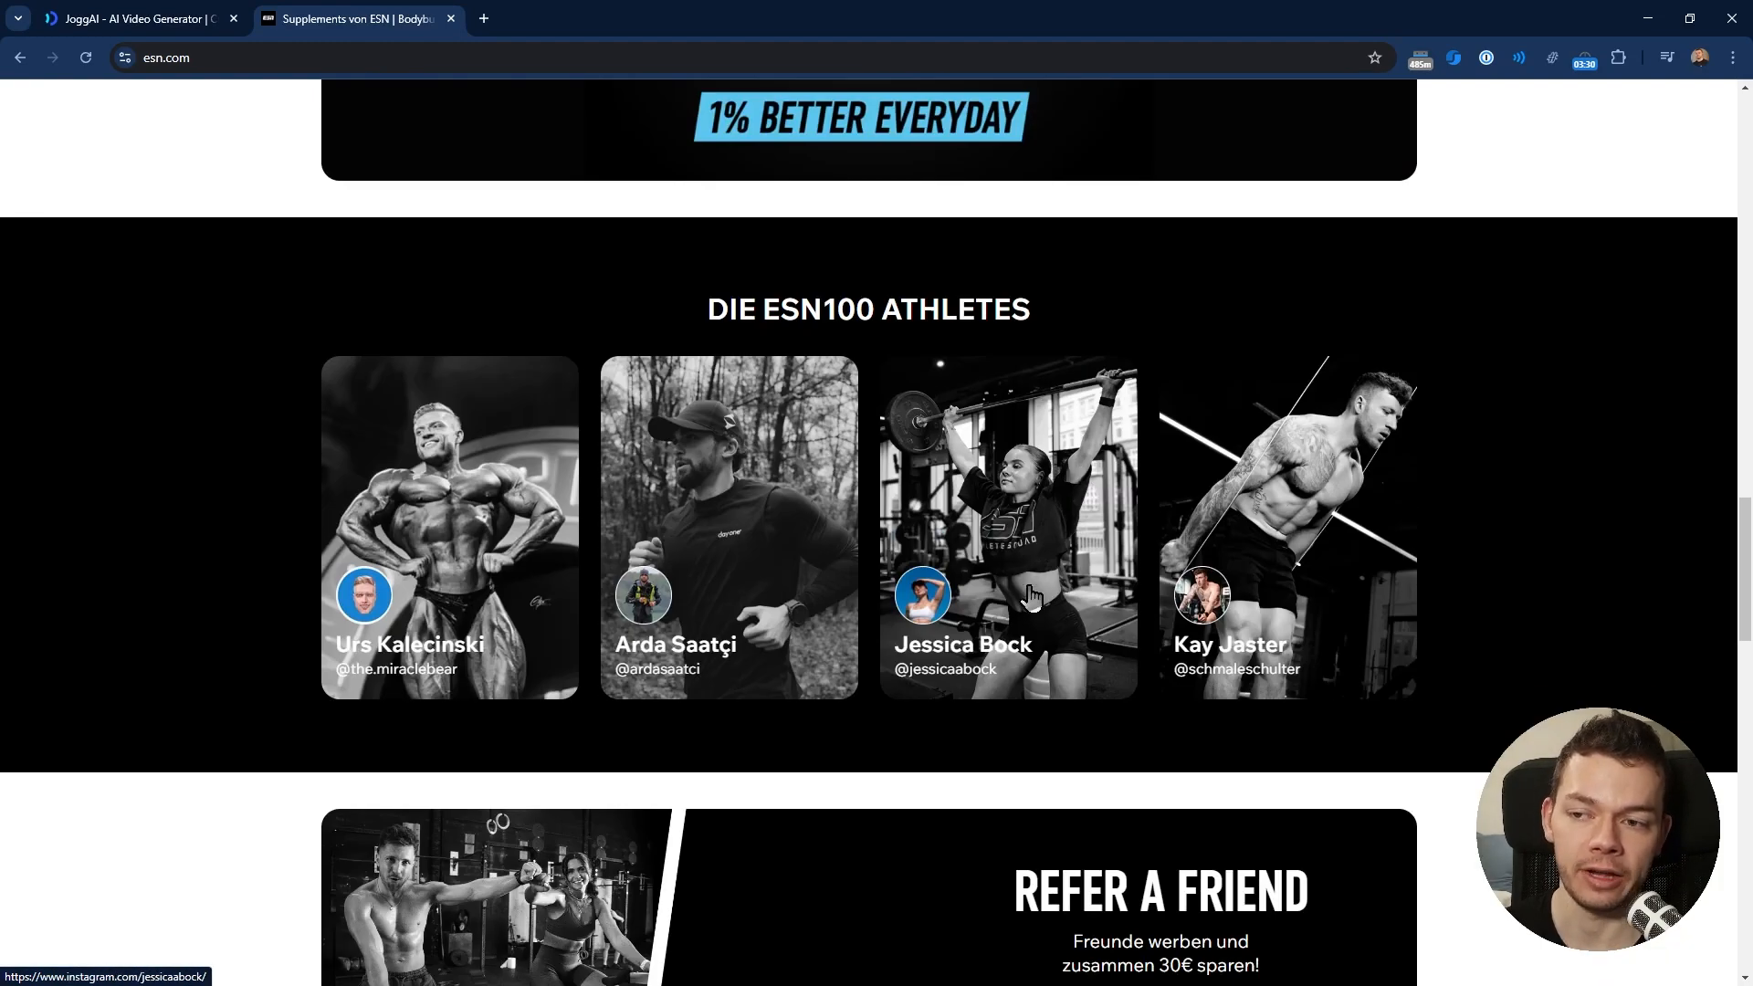
{"action": "left_click", "coordinate": [128, 26]}
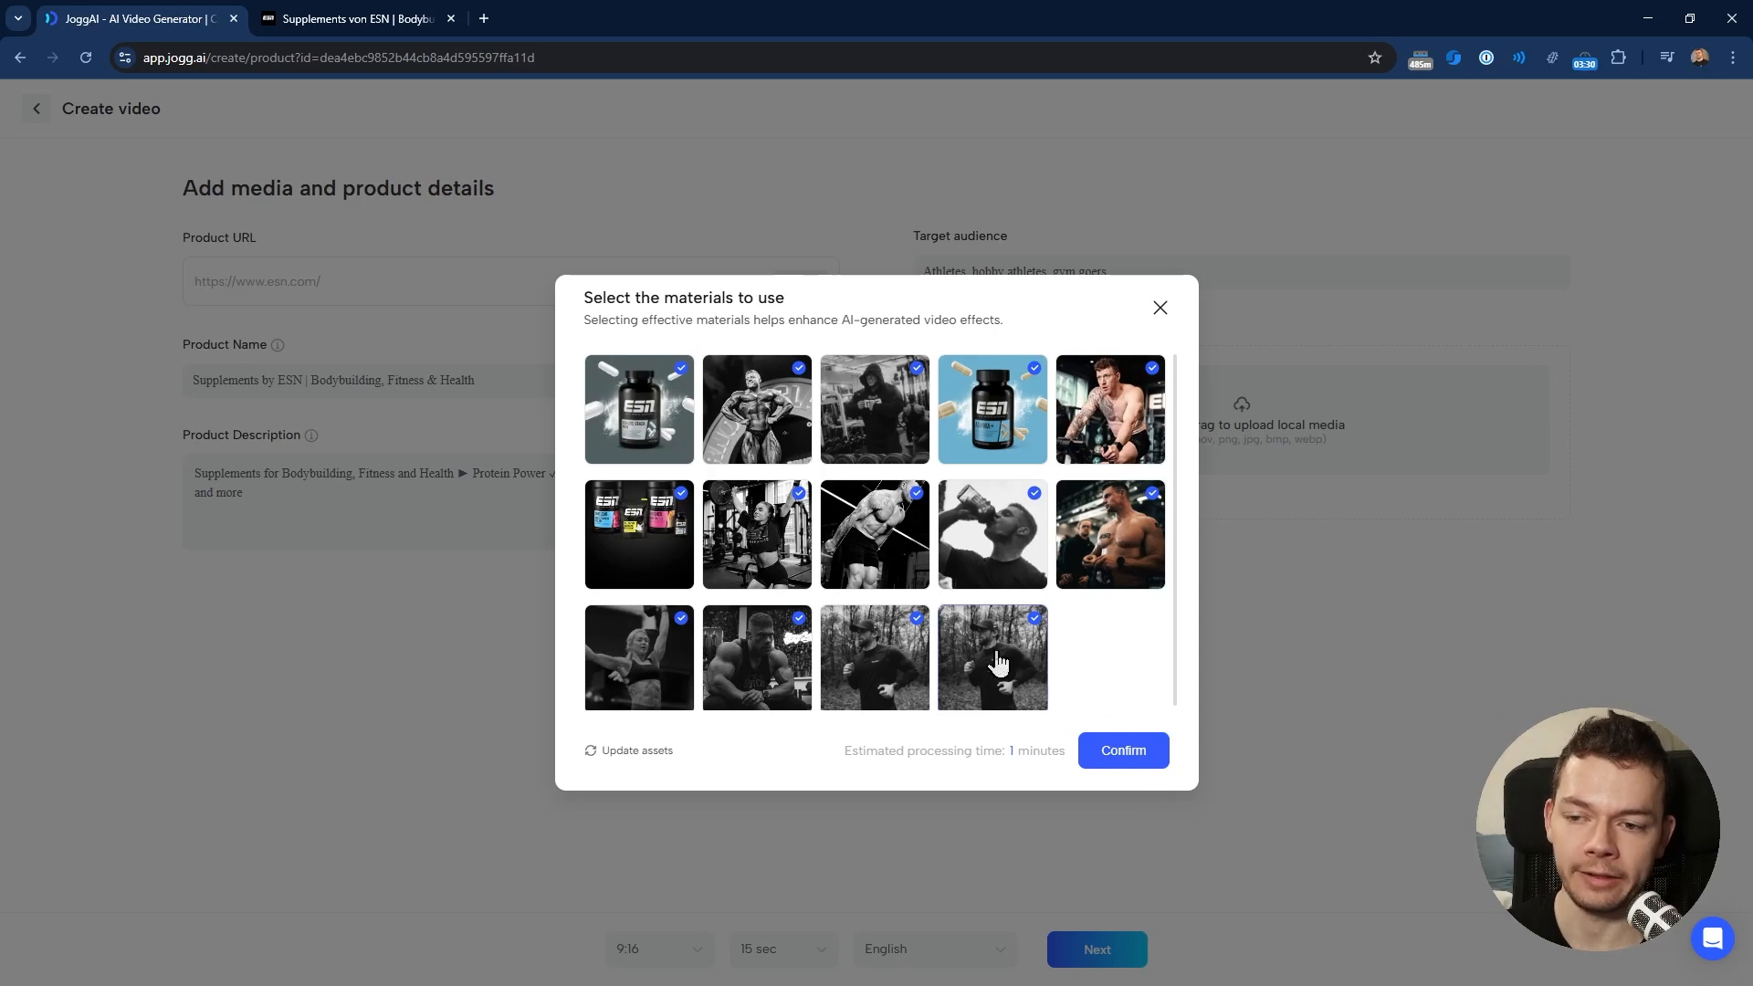
- Exclude six athlete photos from the imported materials, including the gym portraits, cyclist and one forest runner, and confirm the selection
{"action": "left_click", "coordinate": [892, 667]}
{"action": "left_click", "coordinate": [770, 680]}
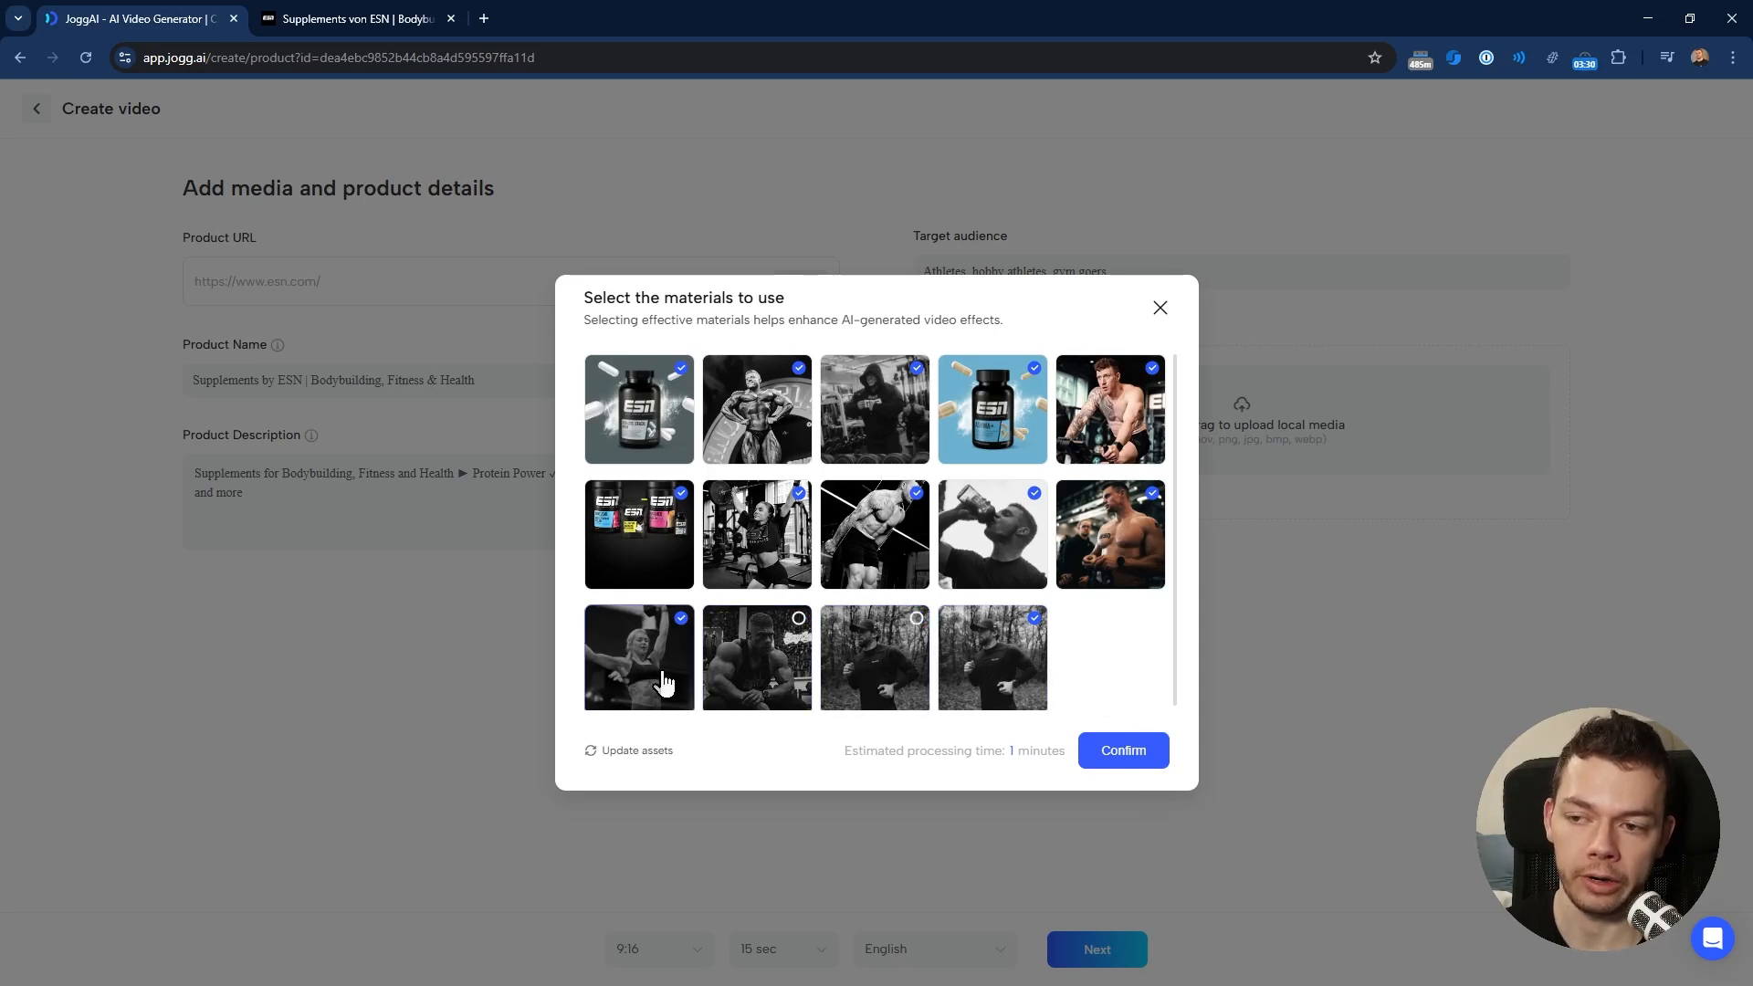
{"action": "left_click", "coordinate": [632, 680]}
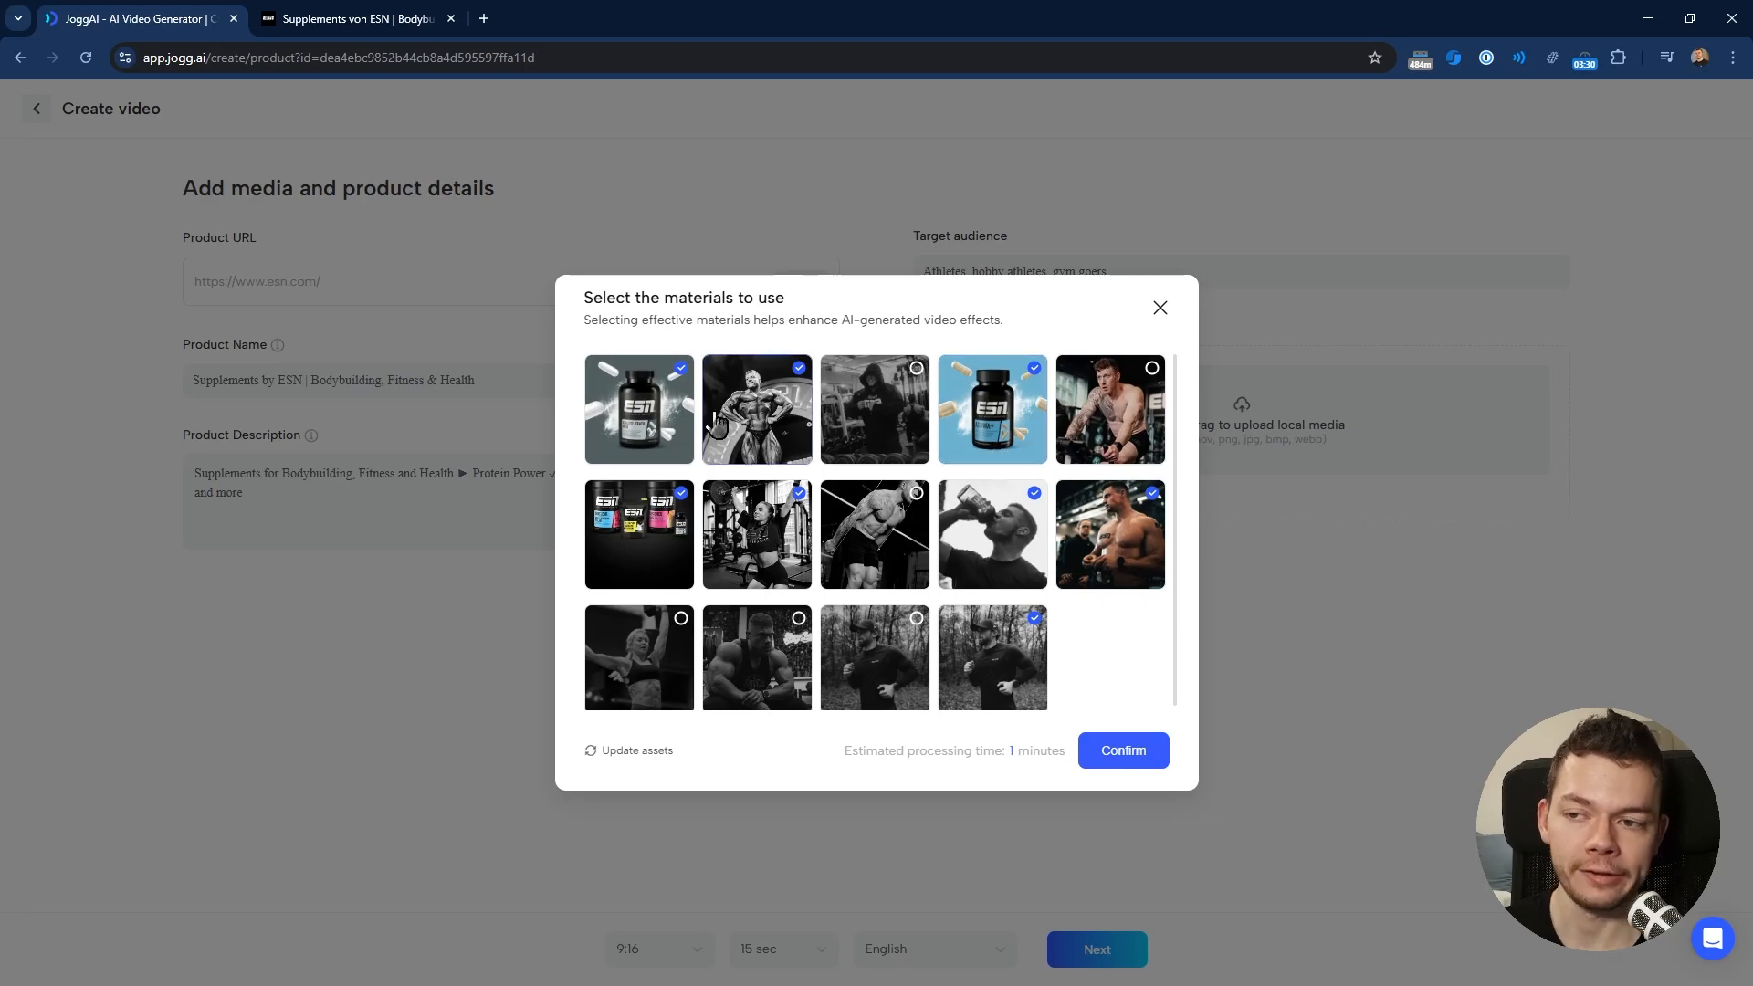
{"action": "left_click", "coordinate": [1141, 752]}
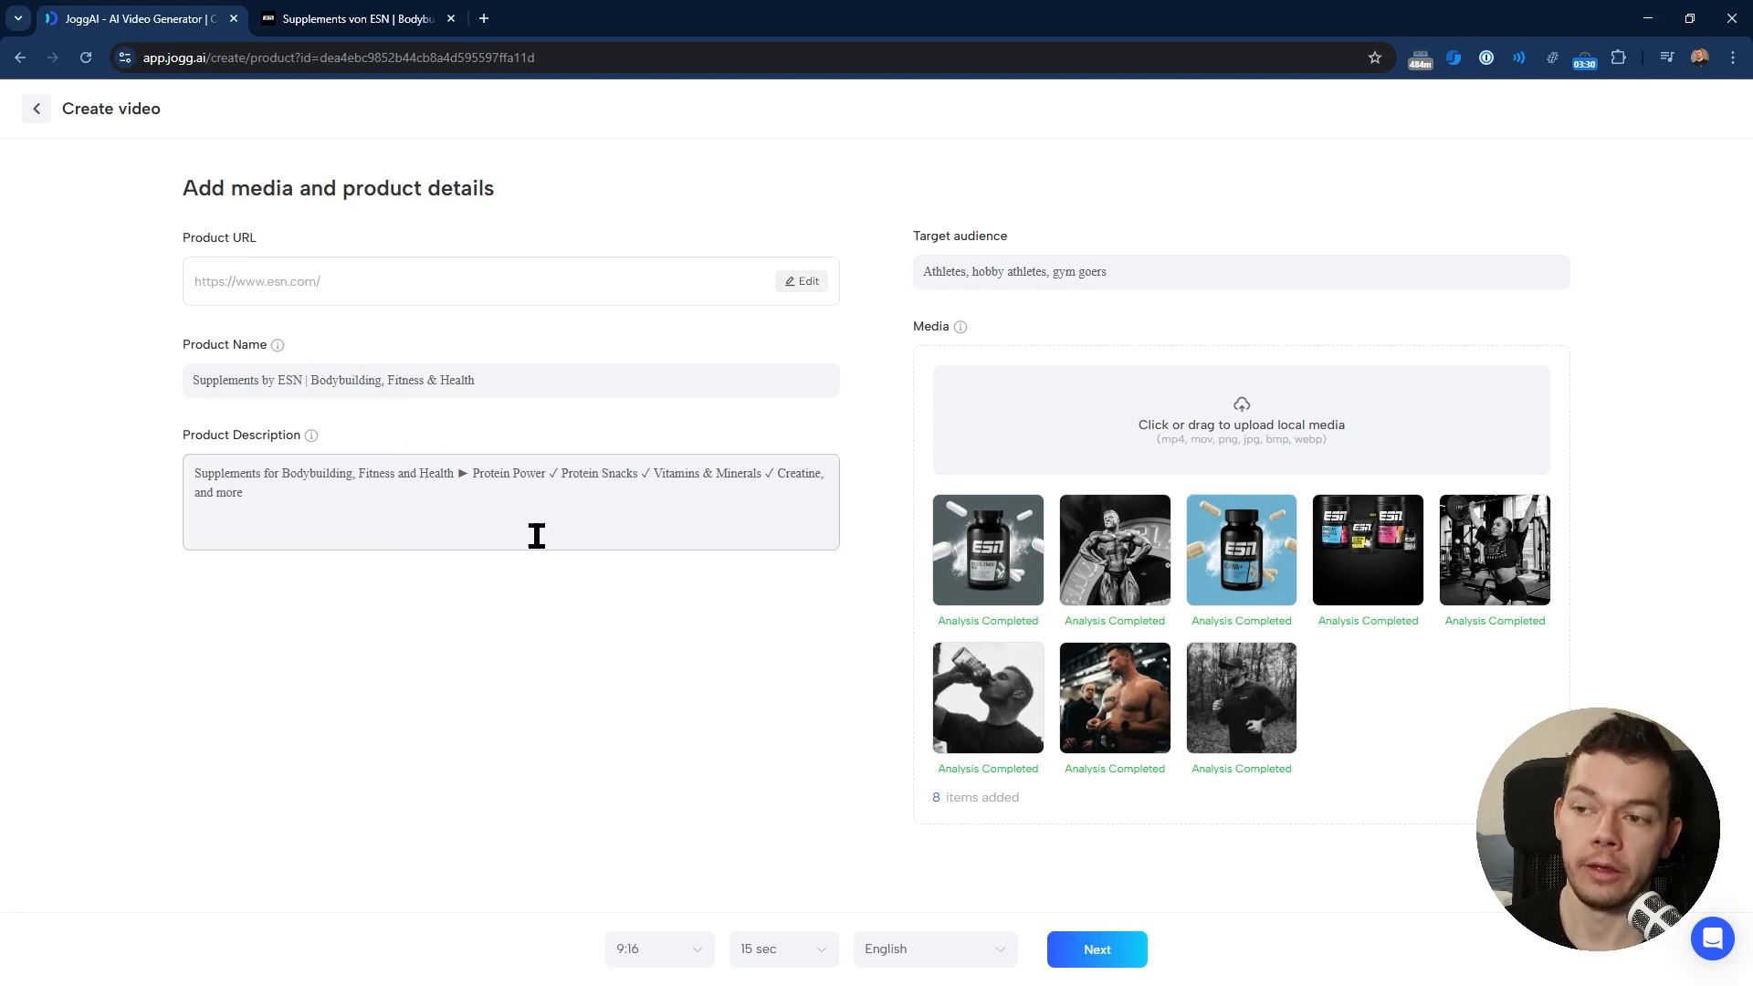
{"action": "left_click_drag", "start_coordinate": [536, 536], "coordinate": [285, 371]}
{"action": "left_click_drag", "start_coordinate": [1109, 272], "coordinate": [922, 272]}
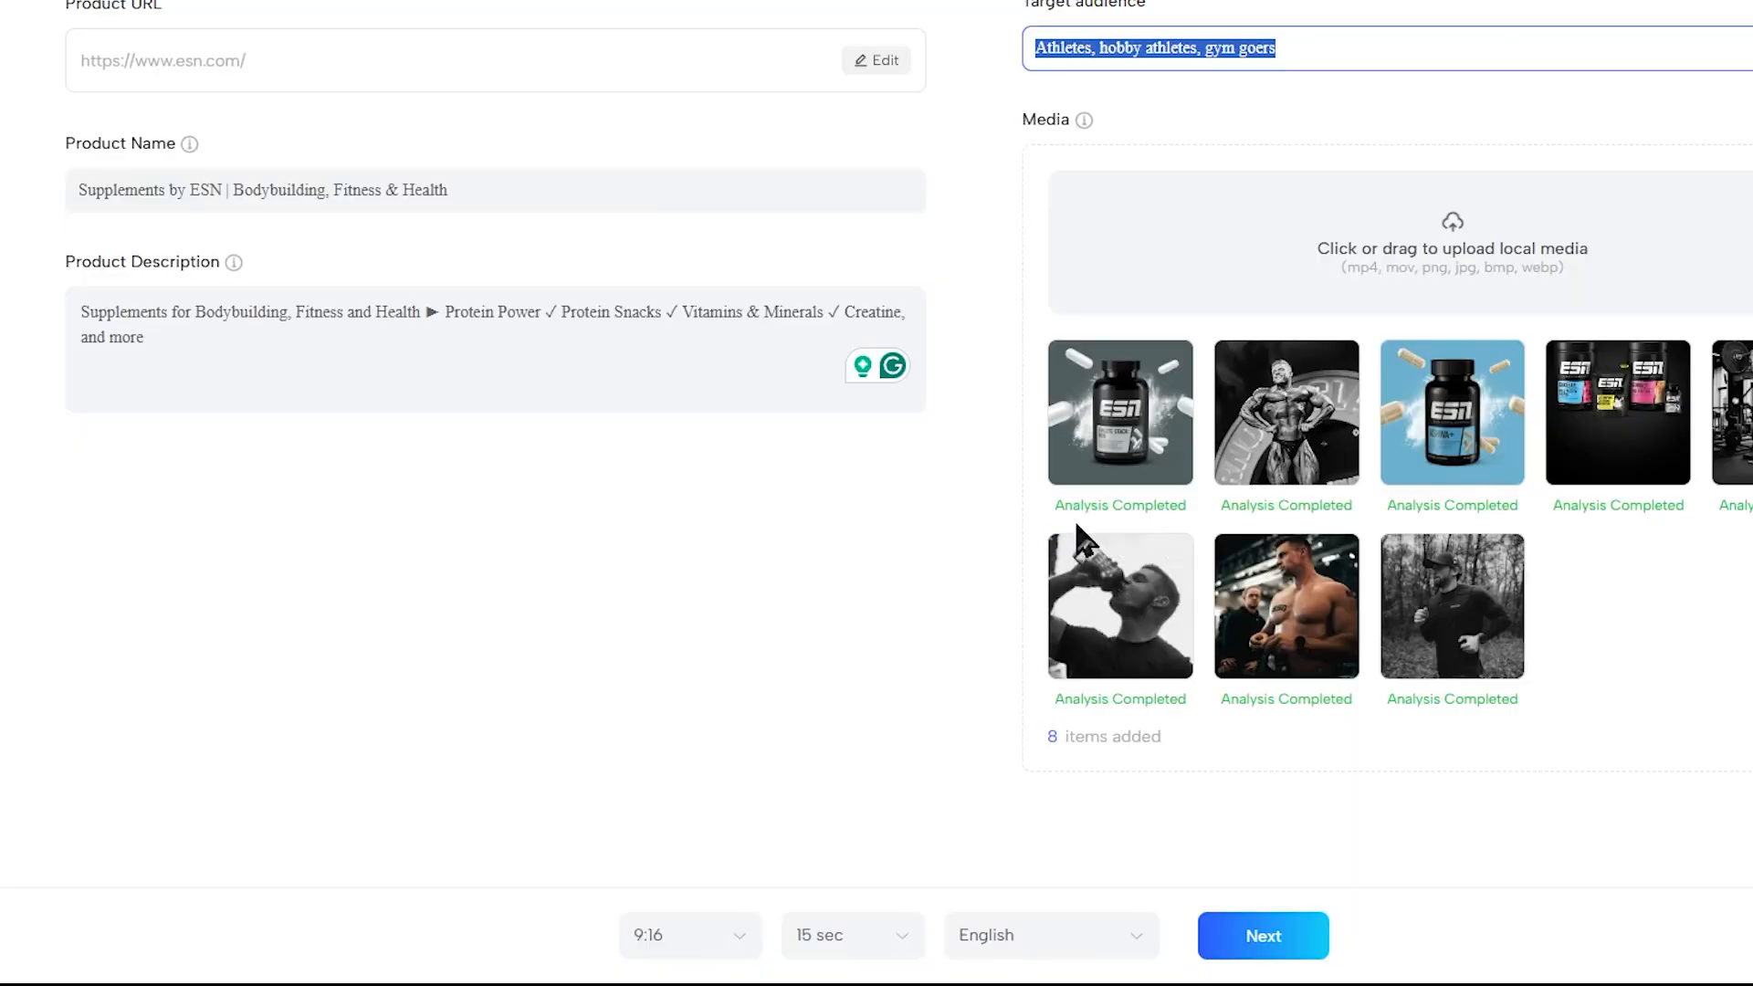
- Set the video to 9:16 format and 30 sec length, keep English as the language, and continue to the scripts
{"action": "left_click", "coordinate": [699, 940]}
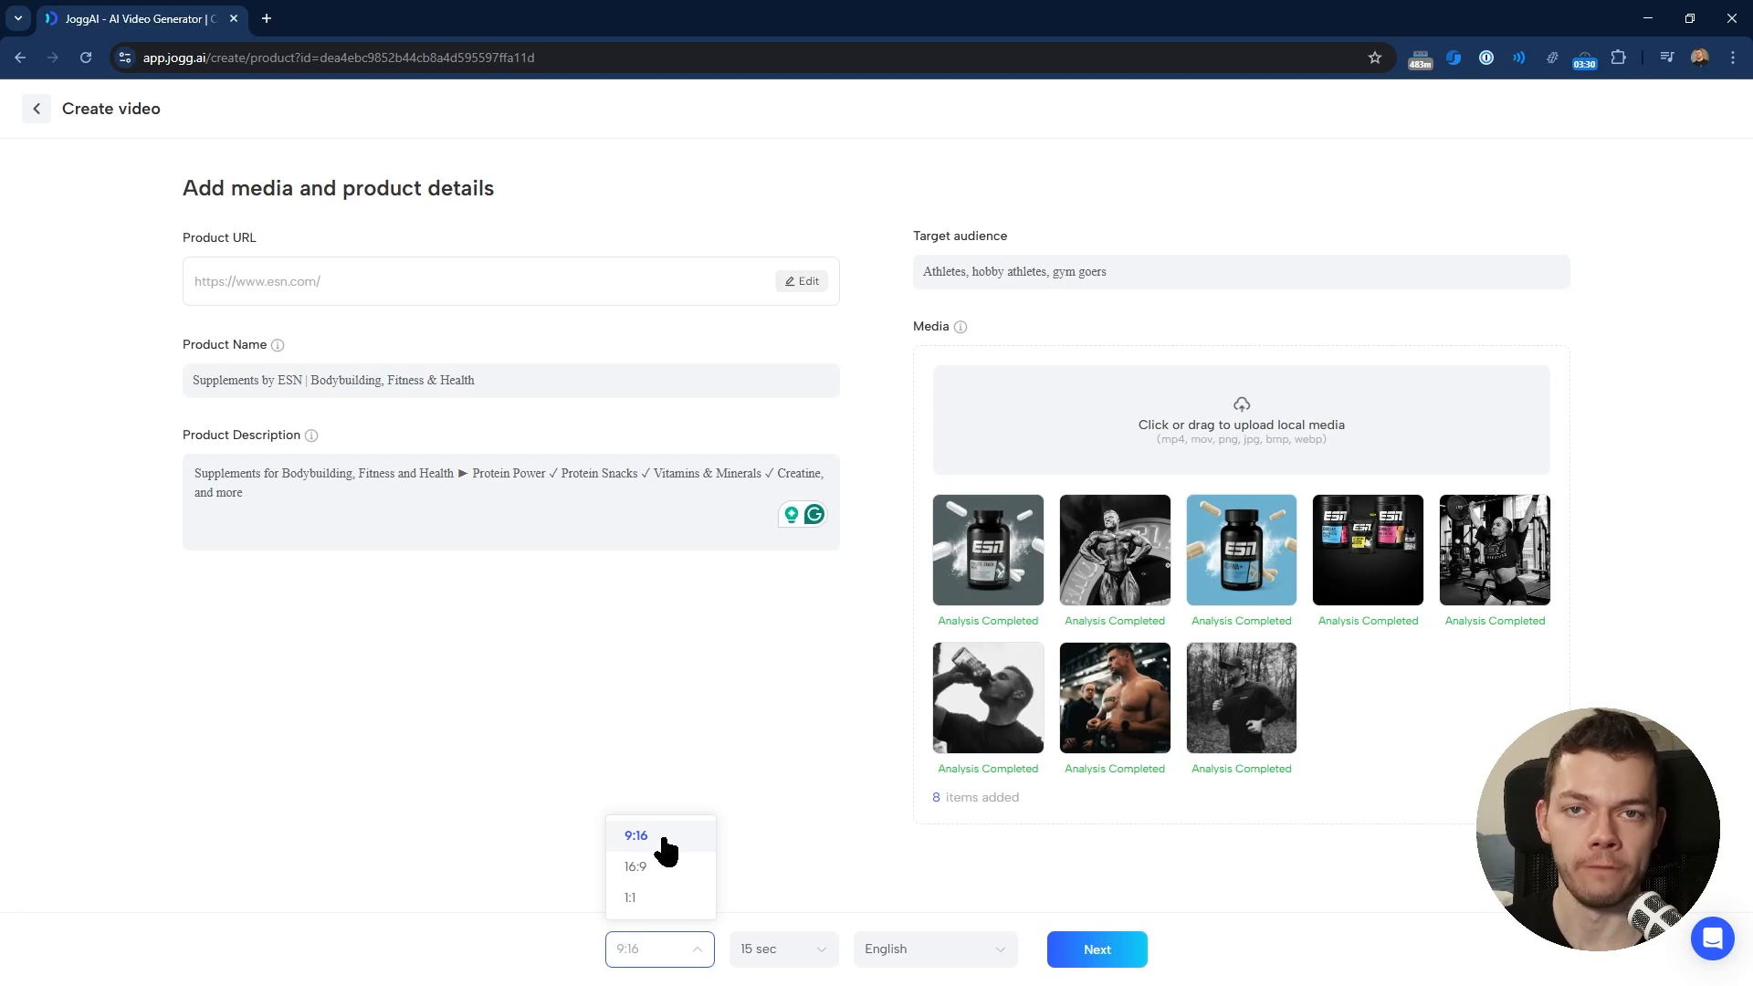
{"action": "left_click", "coordinate": [636, 836]}
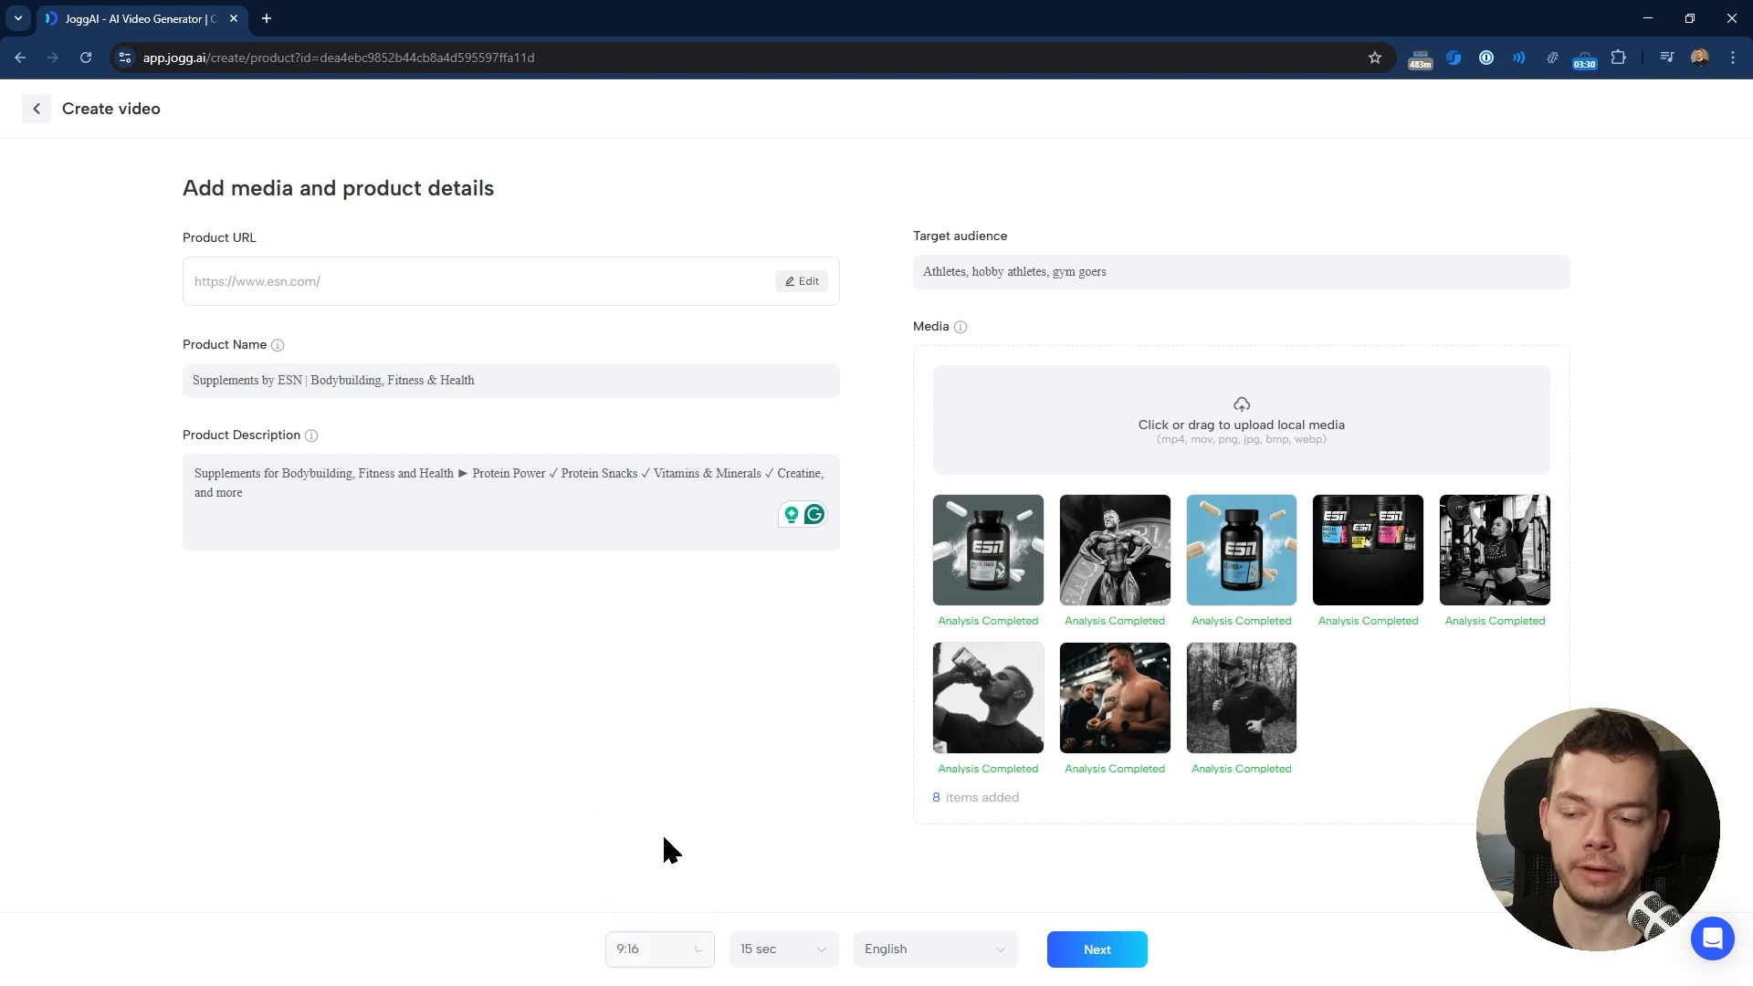
{"action": "left_click", "coordinate": [783, 949]}
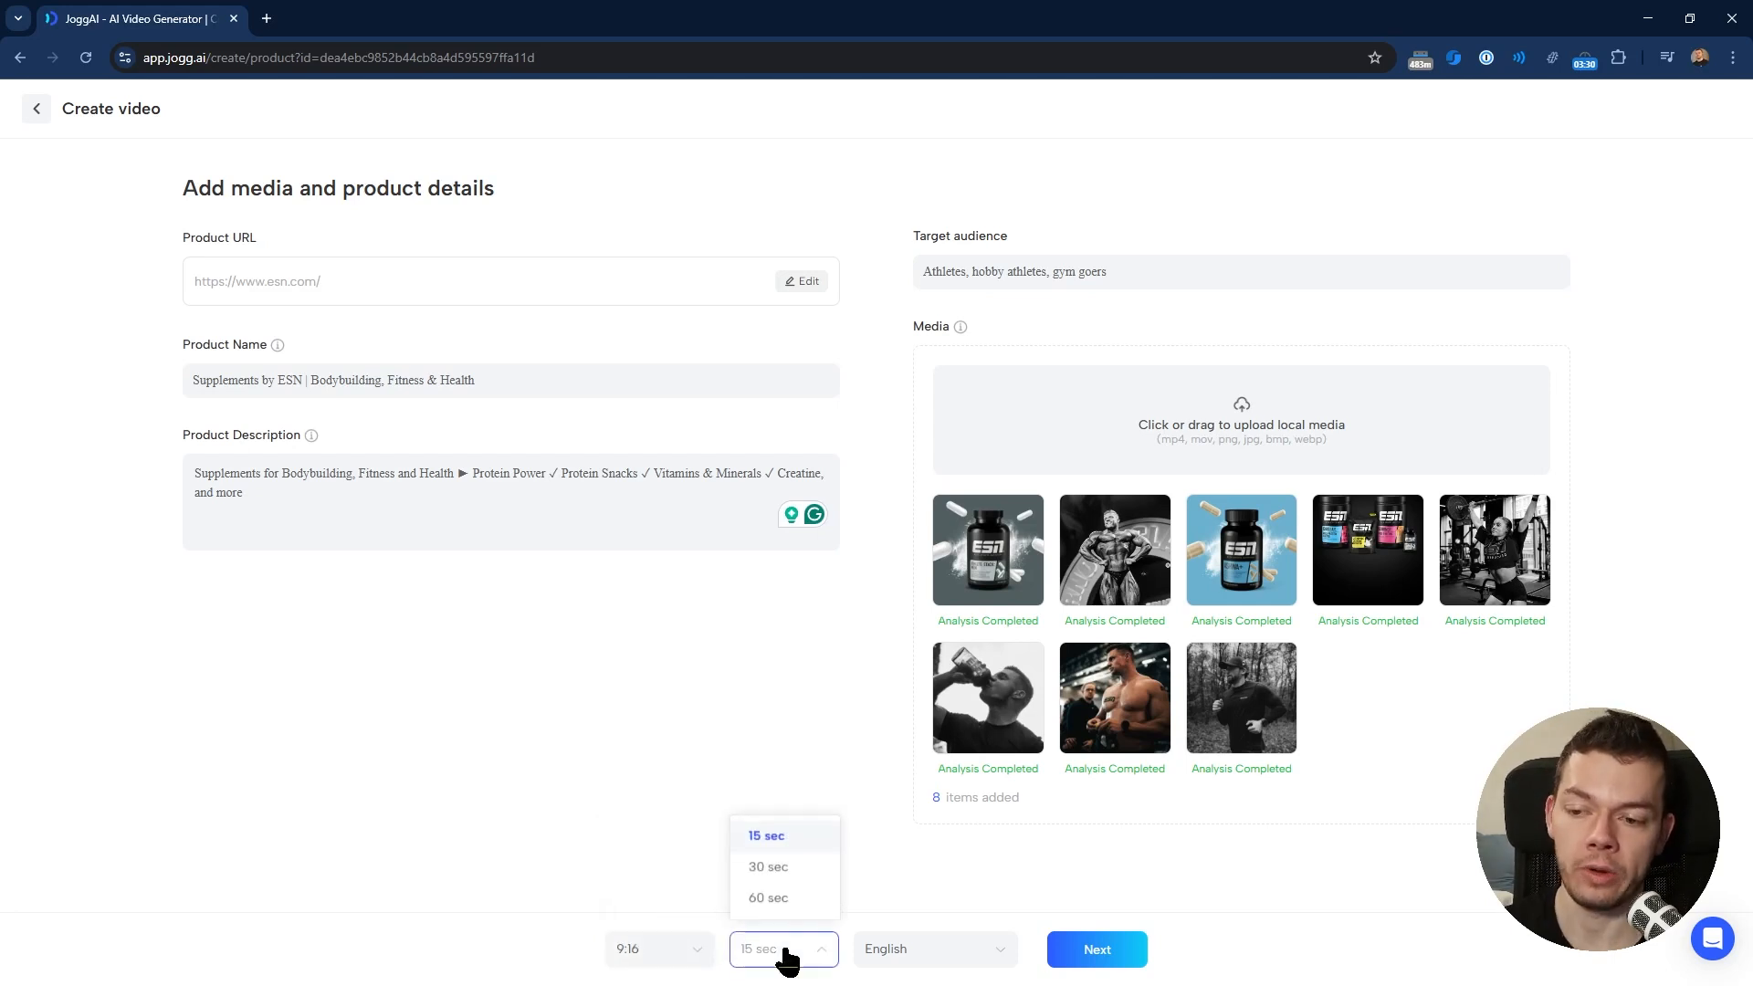
{"action": "left_click", "coordinate": [792, 872]}
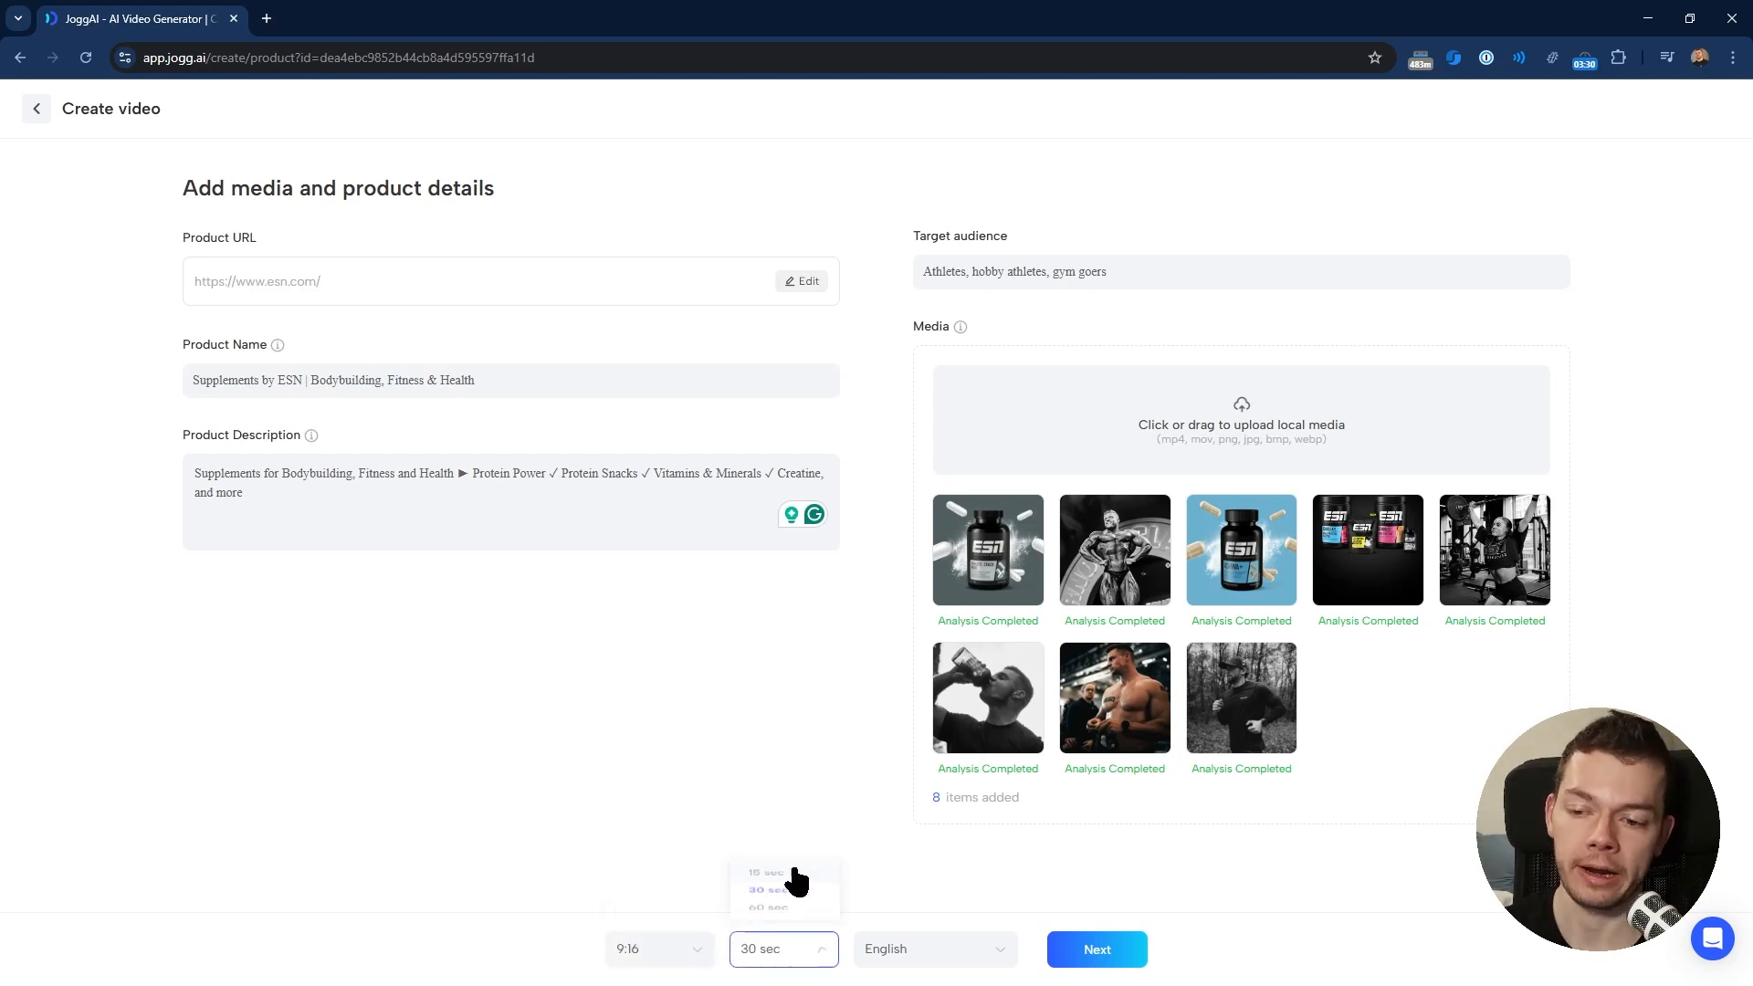
{"action": "left_click", "coordinate": [998, 955]}
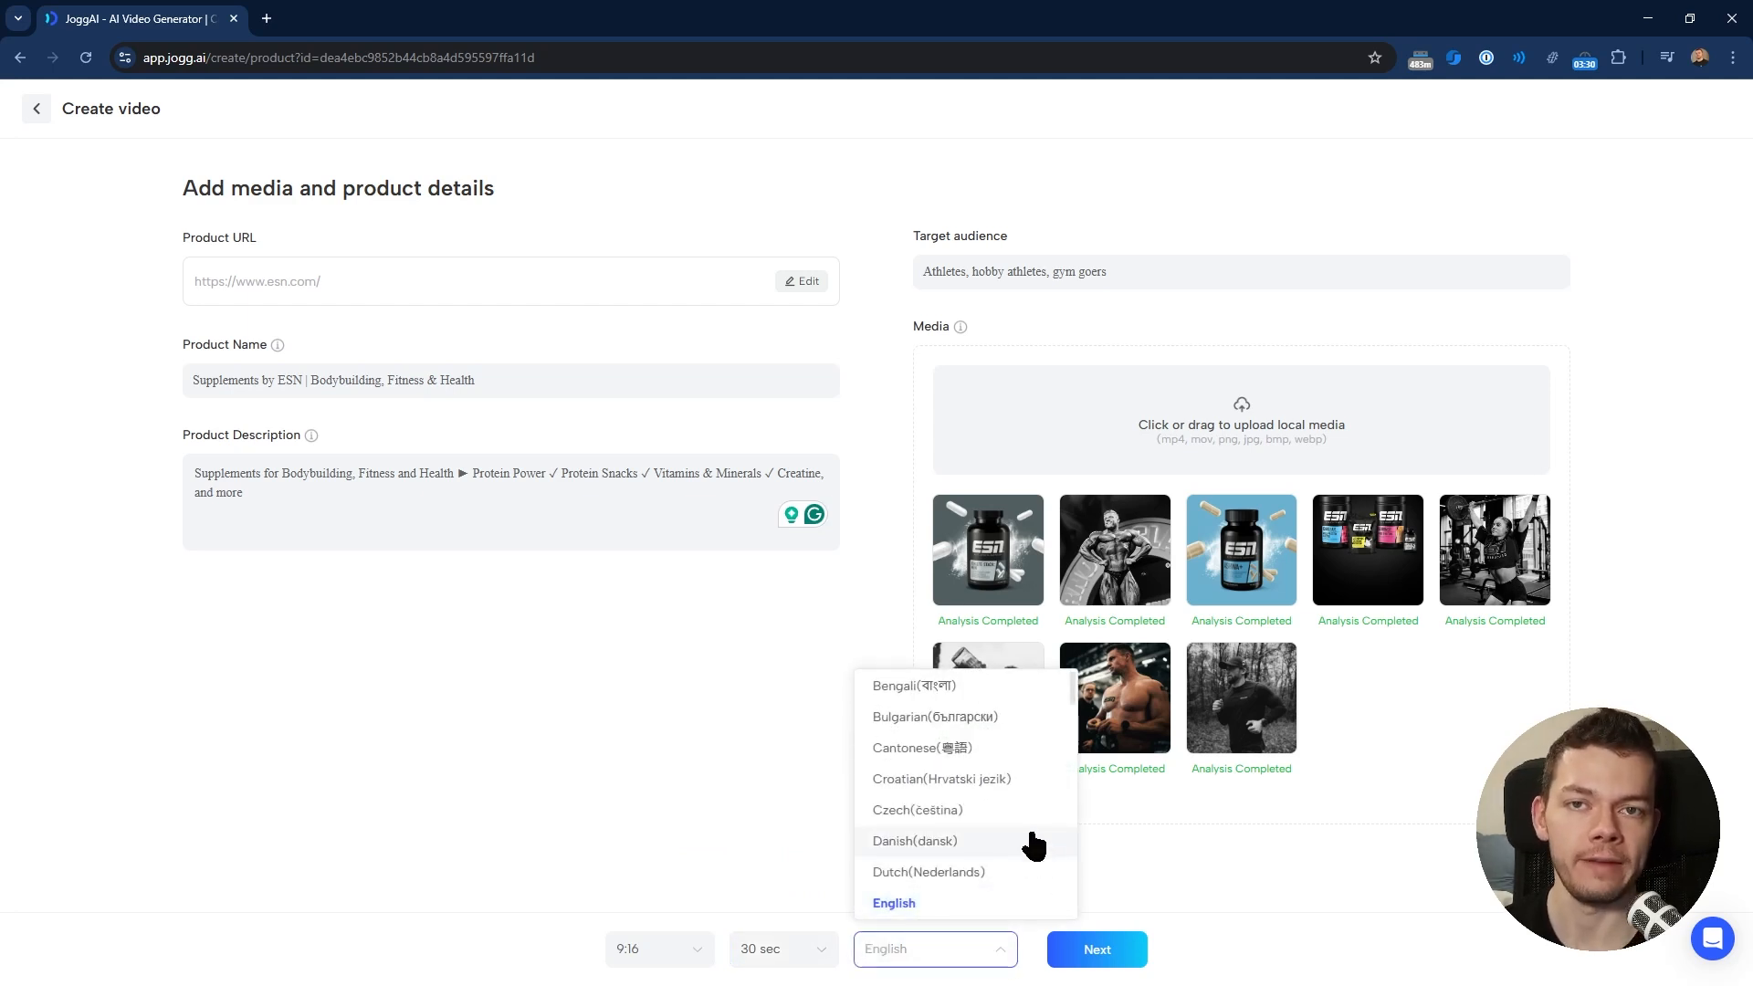
{"action": "left_click", "coordinate": [1168, 854]}
{"action": "left_click", "coordinate": [1103, 949]}
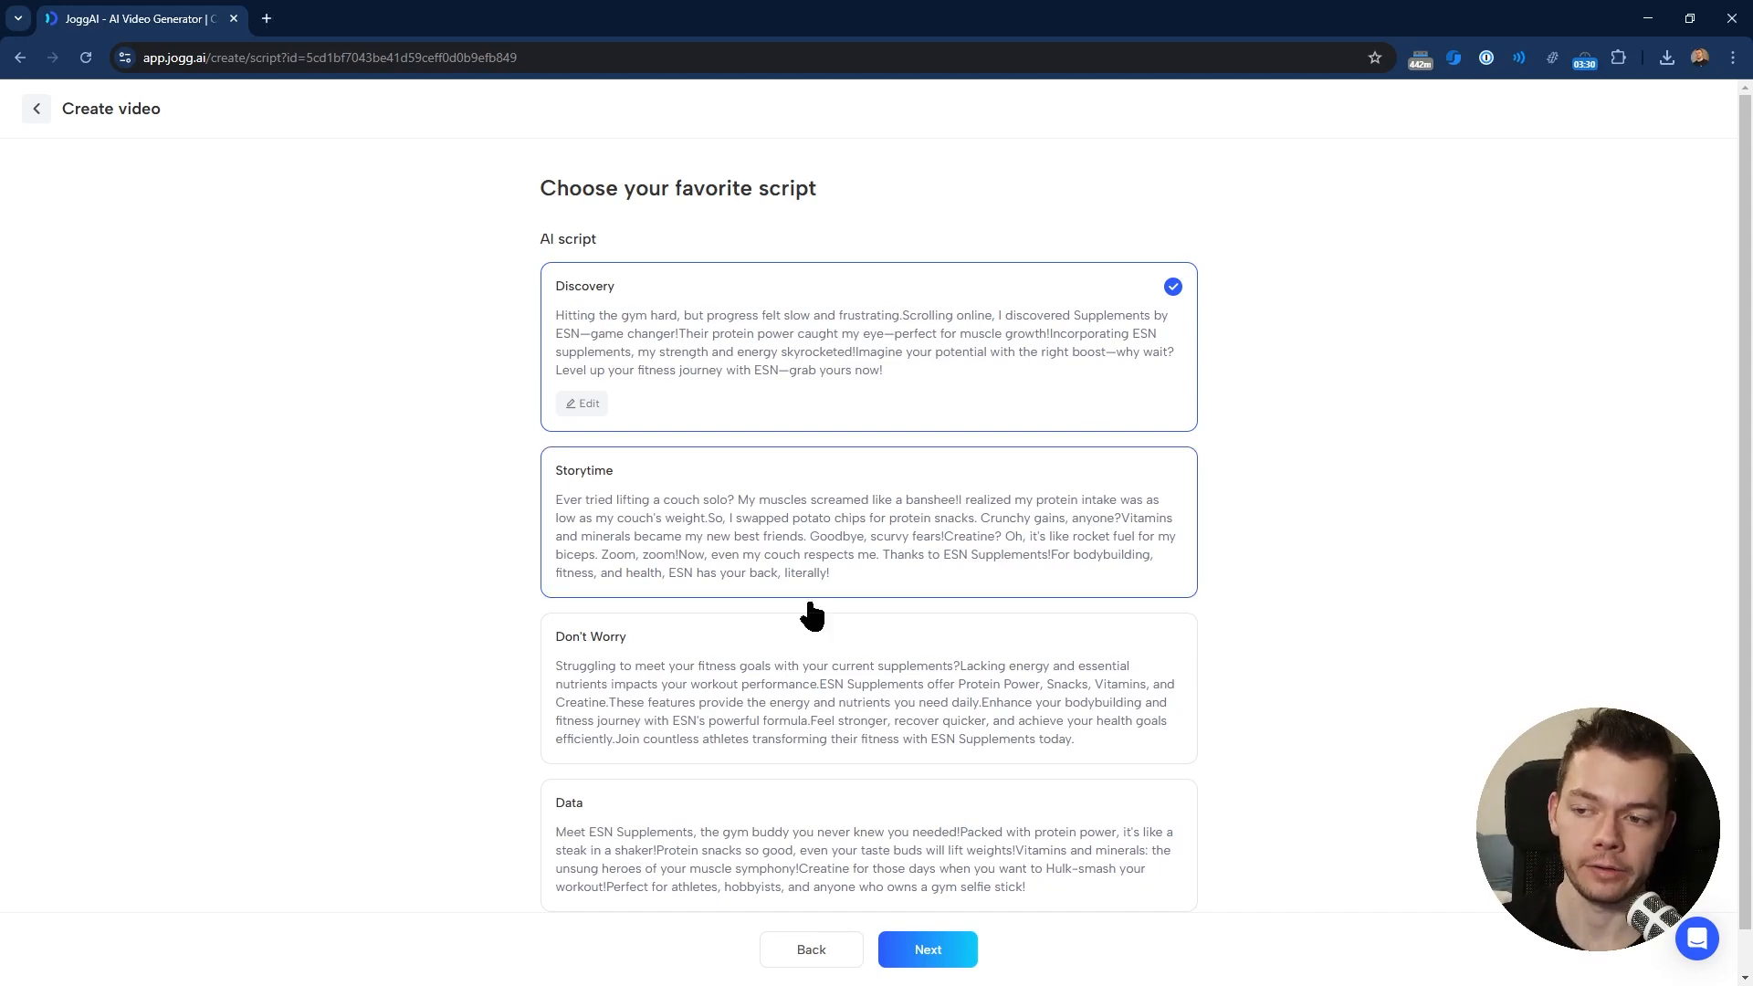
- Choose and save the Don't Worry script, and start the video with AI rather than from the template library
{"action": "left_click", "coordinate": [662, 671]}
{"action": "left_click", "coordinate": [585, 736]}
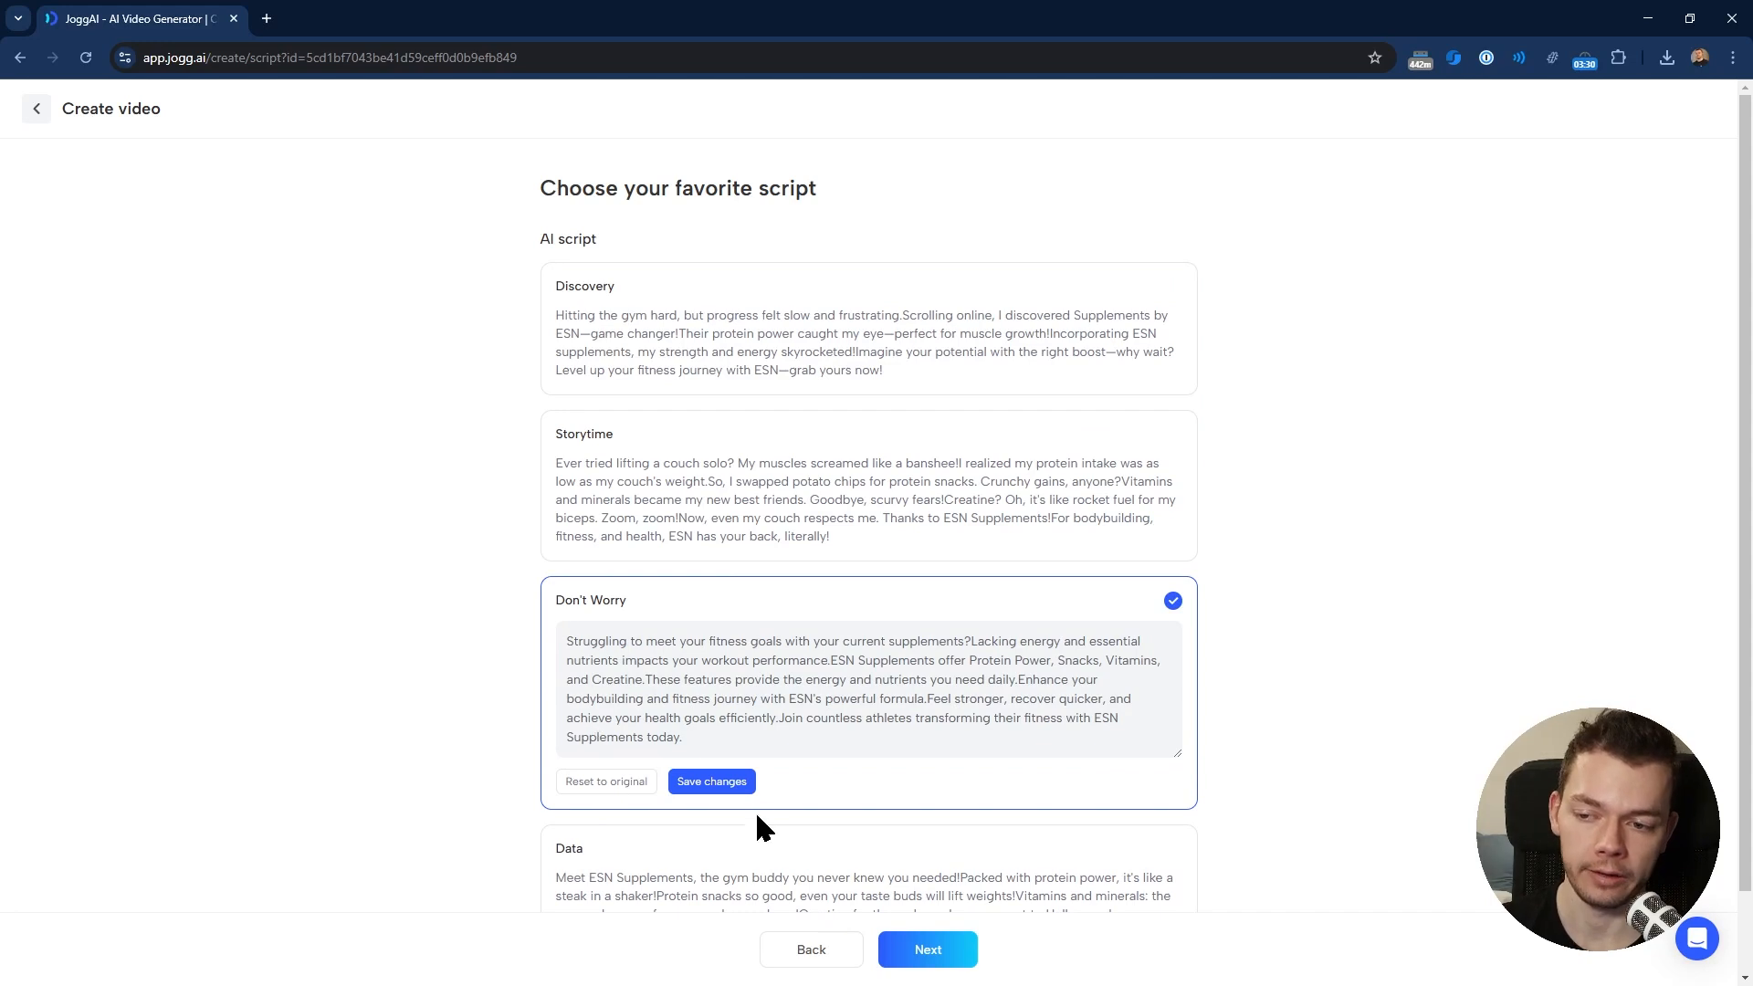
{"action": "left_click", "coordinate": [727, 783]}
{"action": "scroll", "coordinate": [1032, 758], "scroll_direction": "down", "scroll_amount": 1}
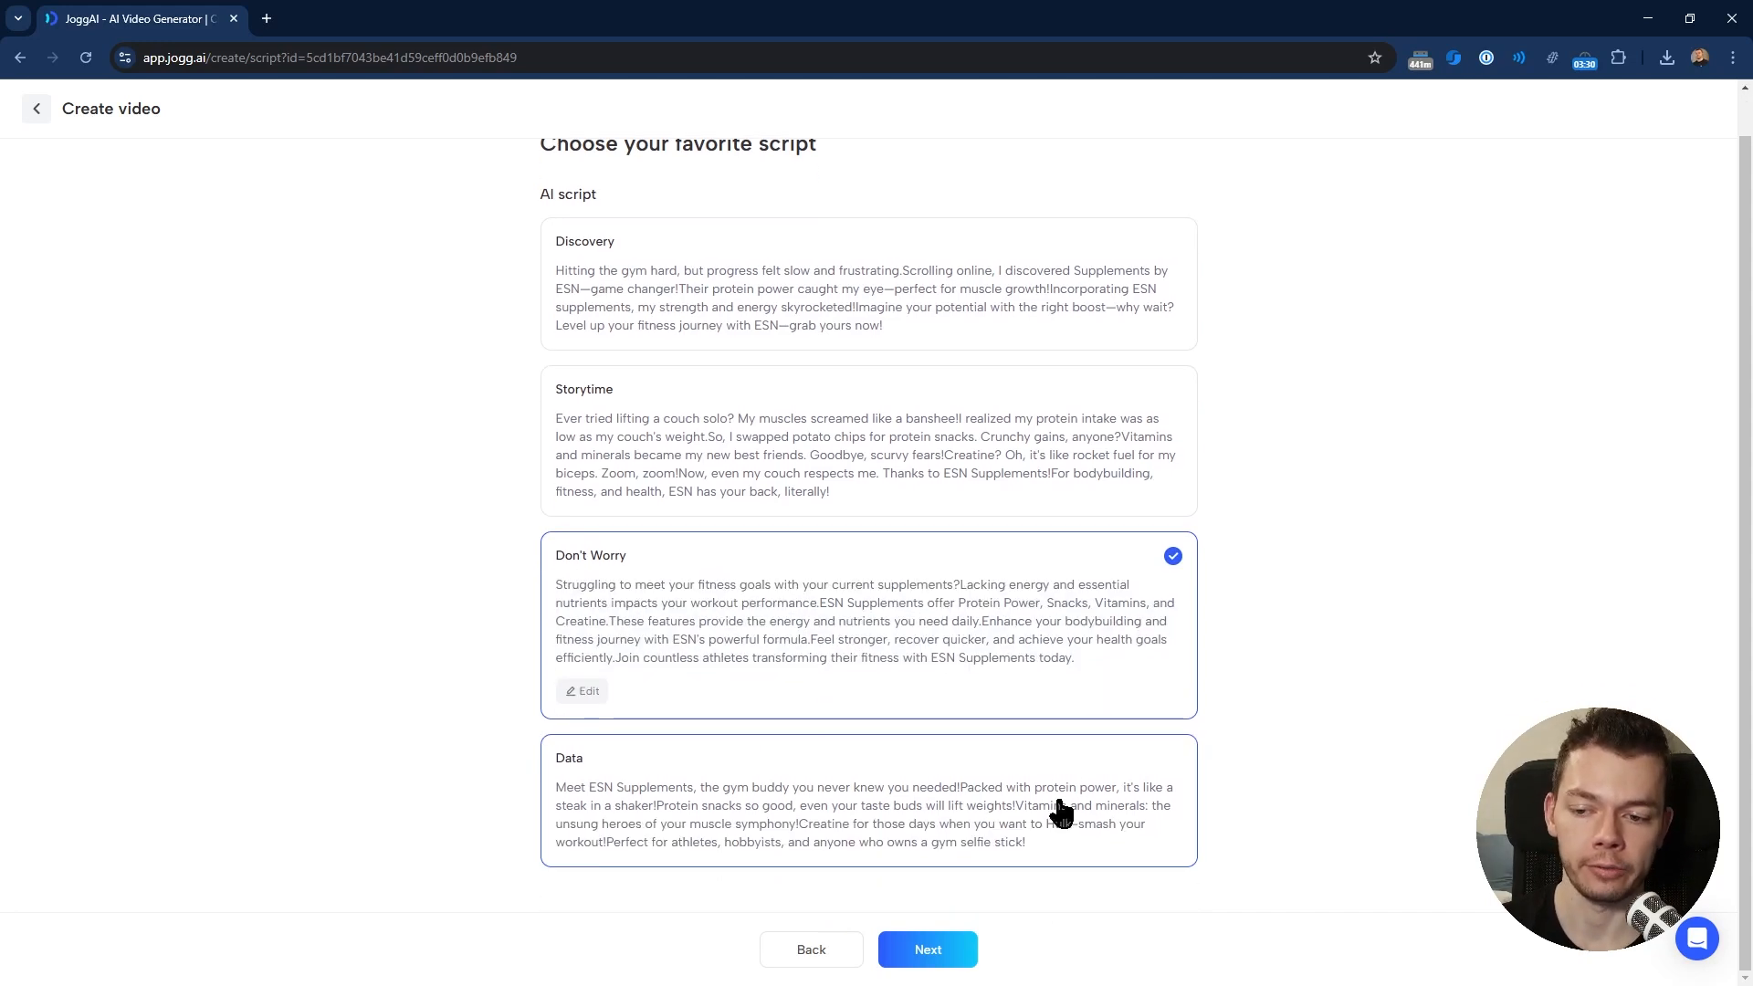
{"action": "left_click", "coordinate": [973, 954]}
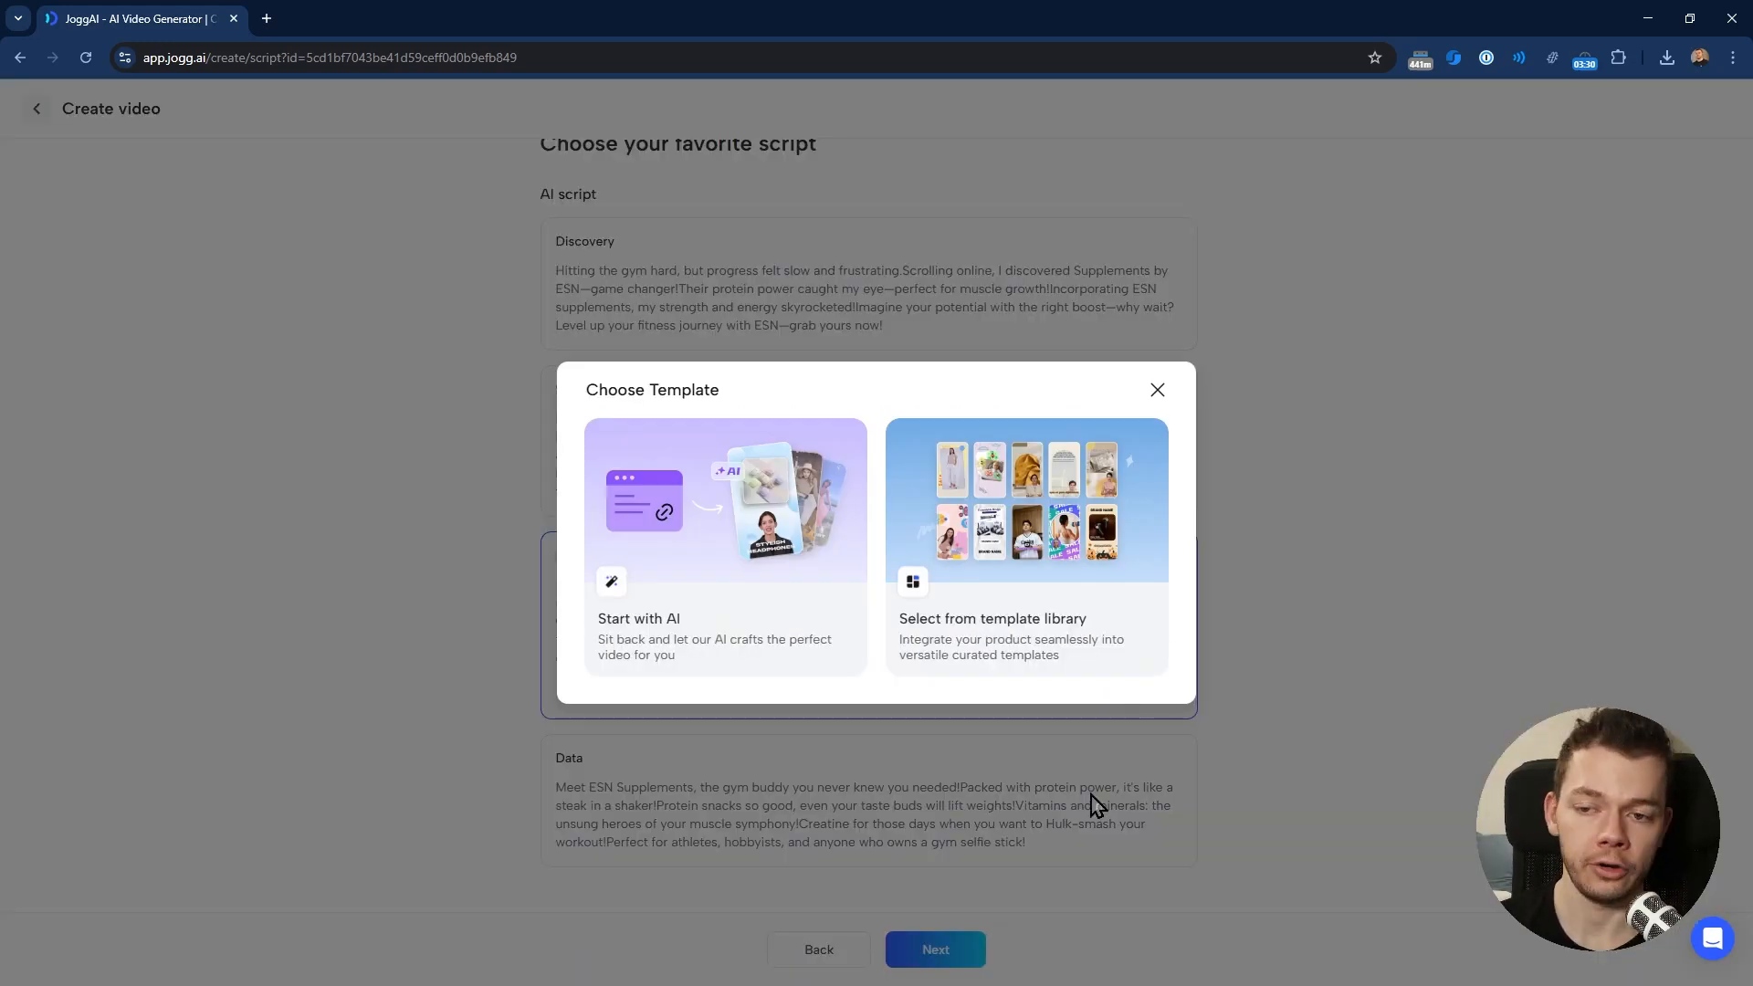
{"action": "left_click", "coordinate": [716, 559]}
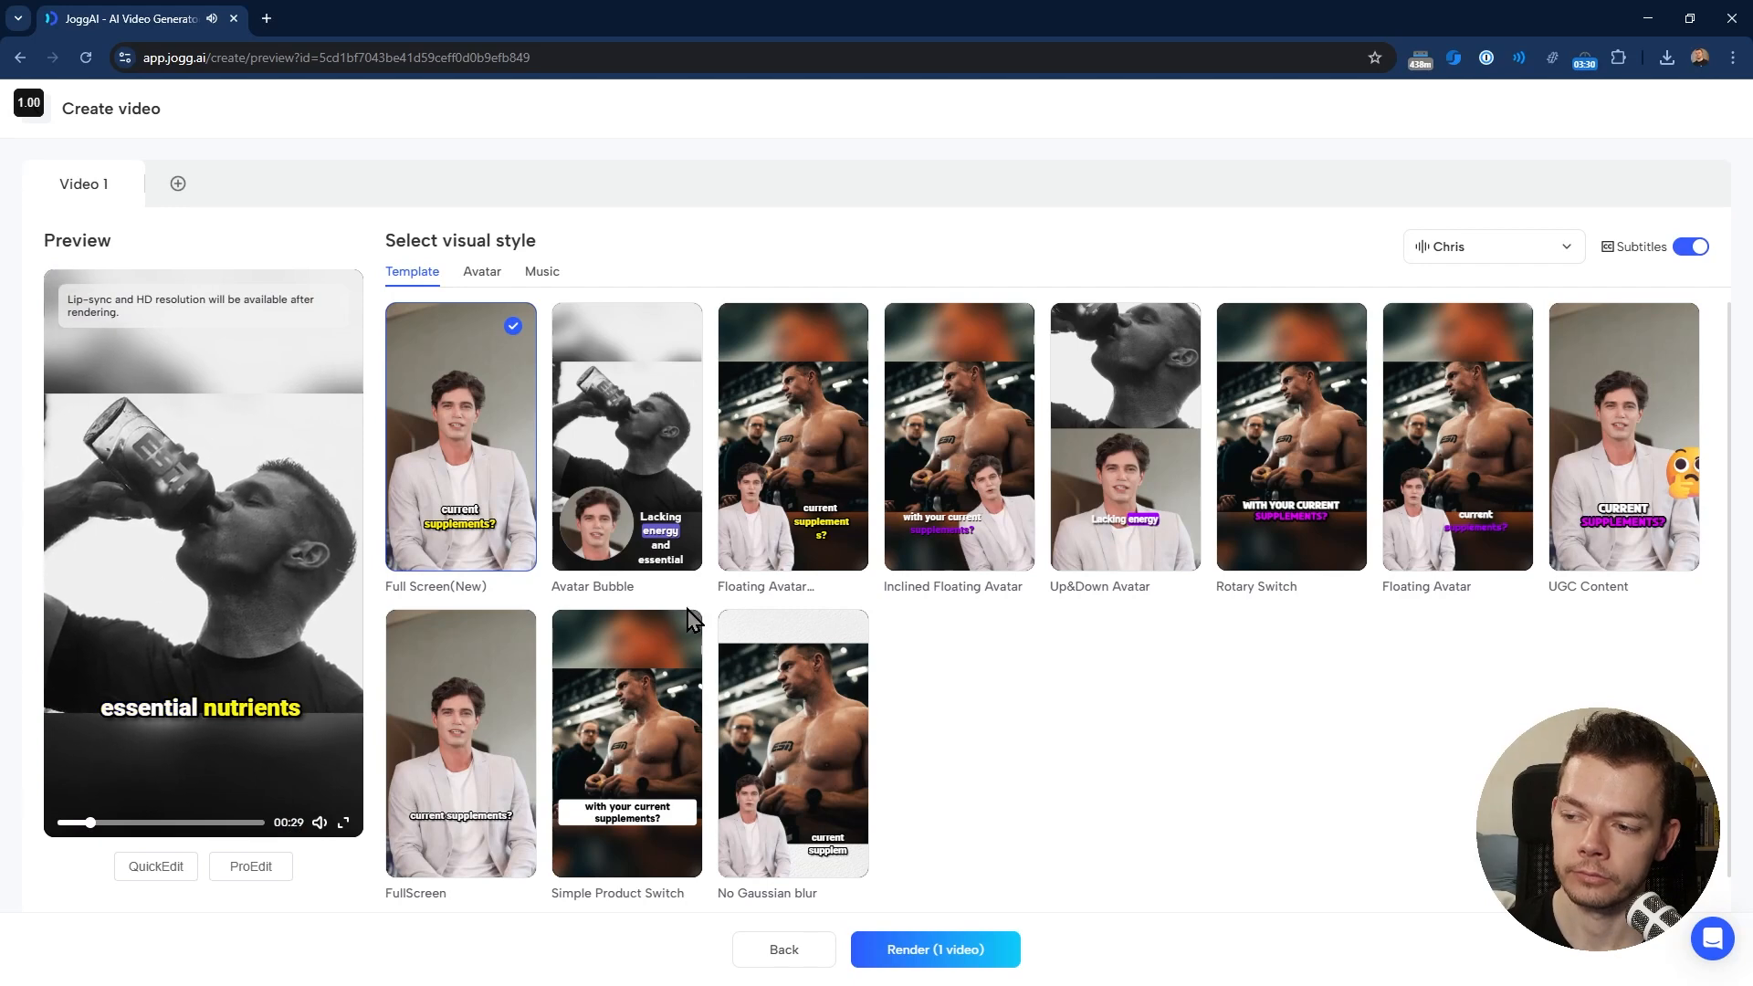
- Pause the preview and apply the Floating Avatar template as the visual style
{"action": "left_click", "coordinate": [286, 607]}
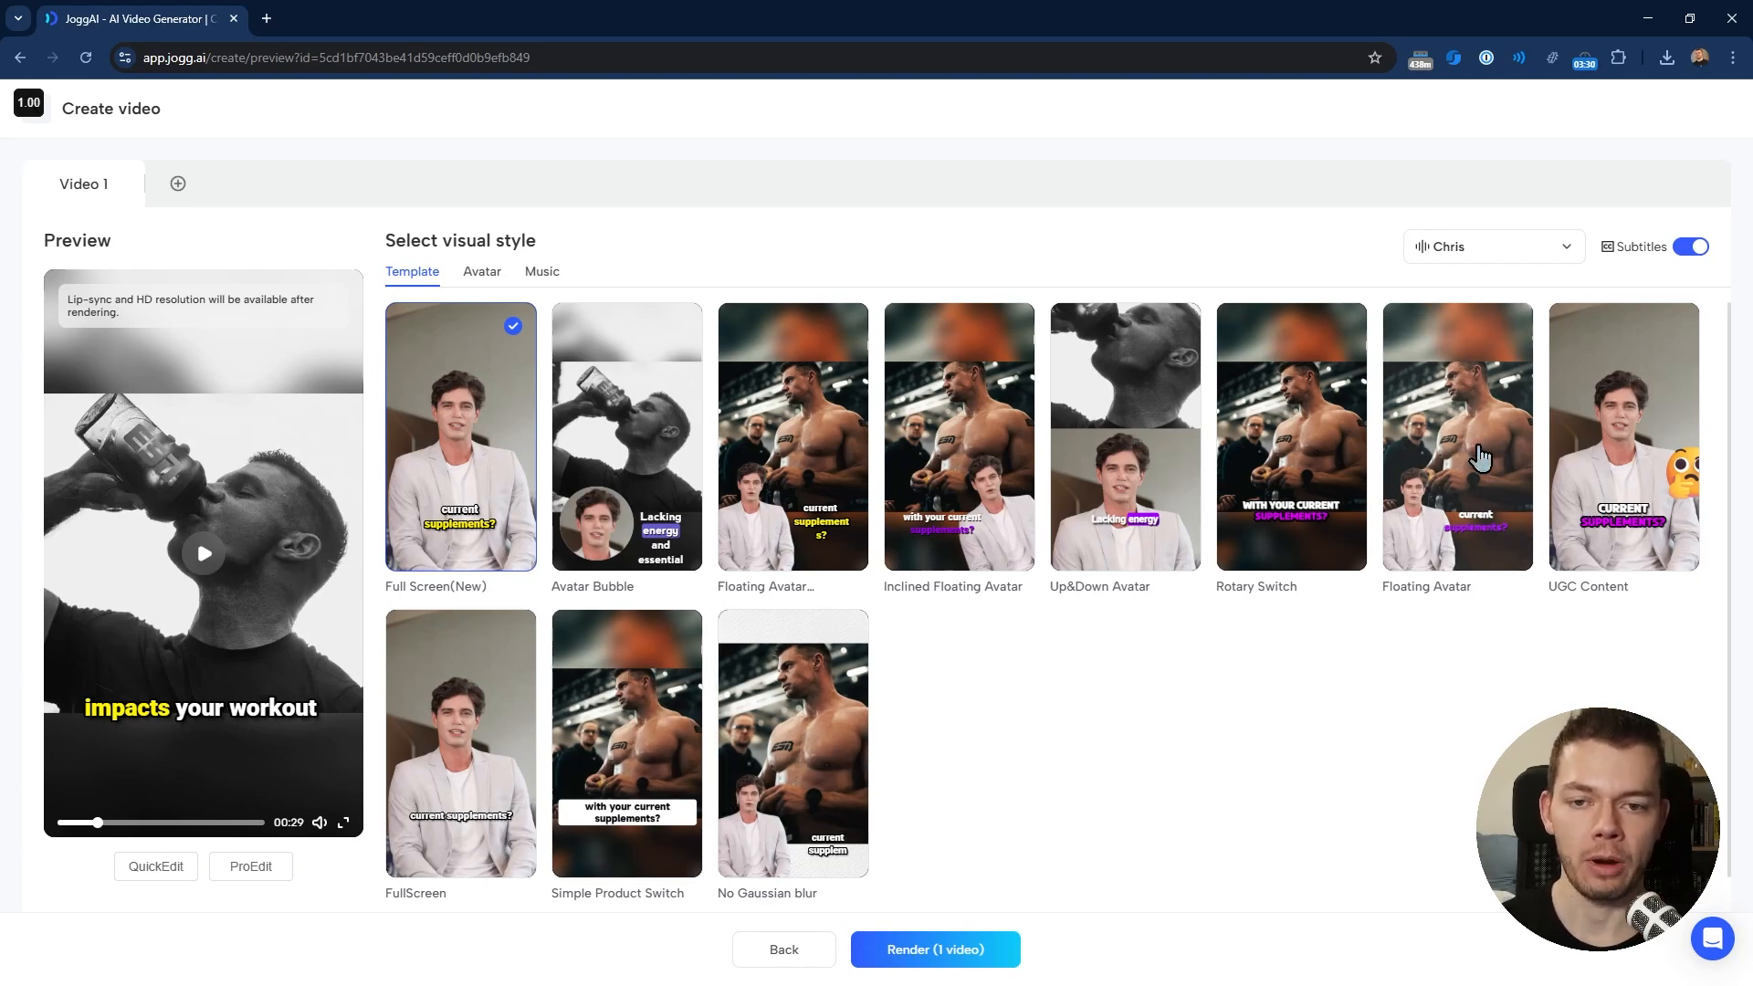
{"action": "left_click", "coordinate": [1481, 456]}
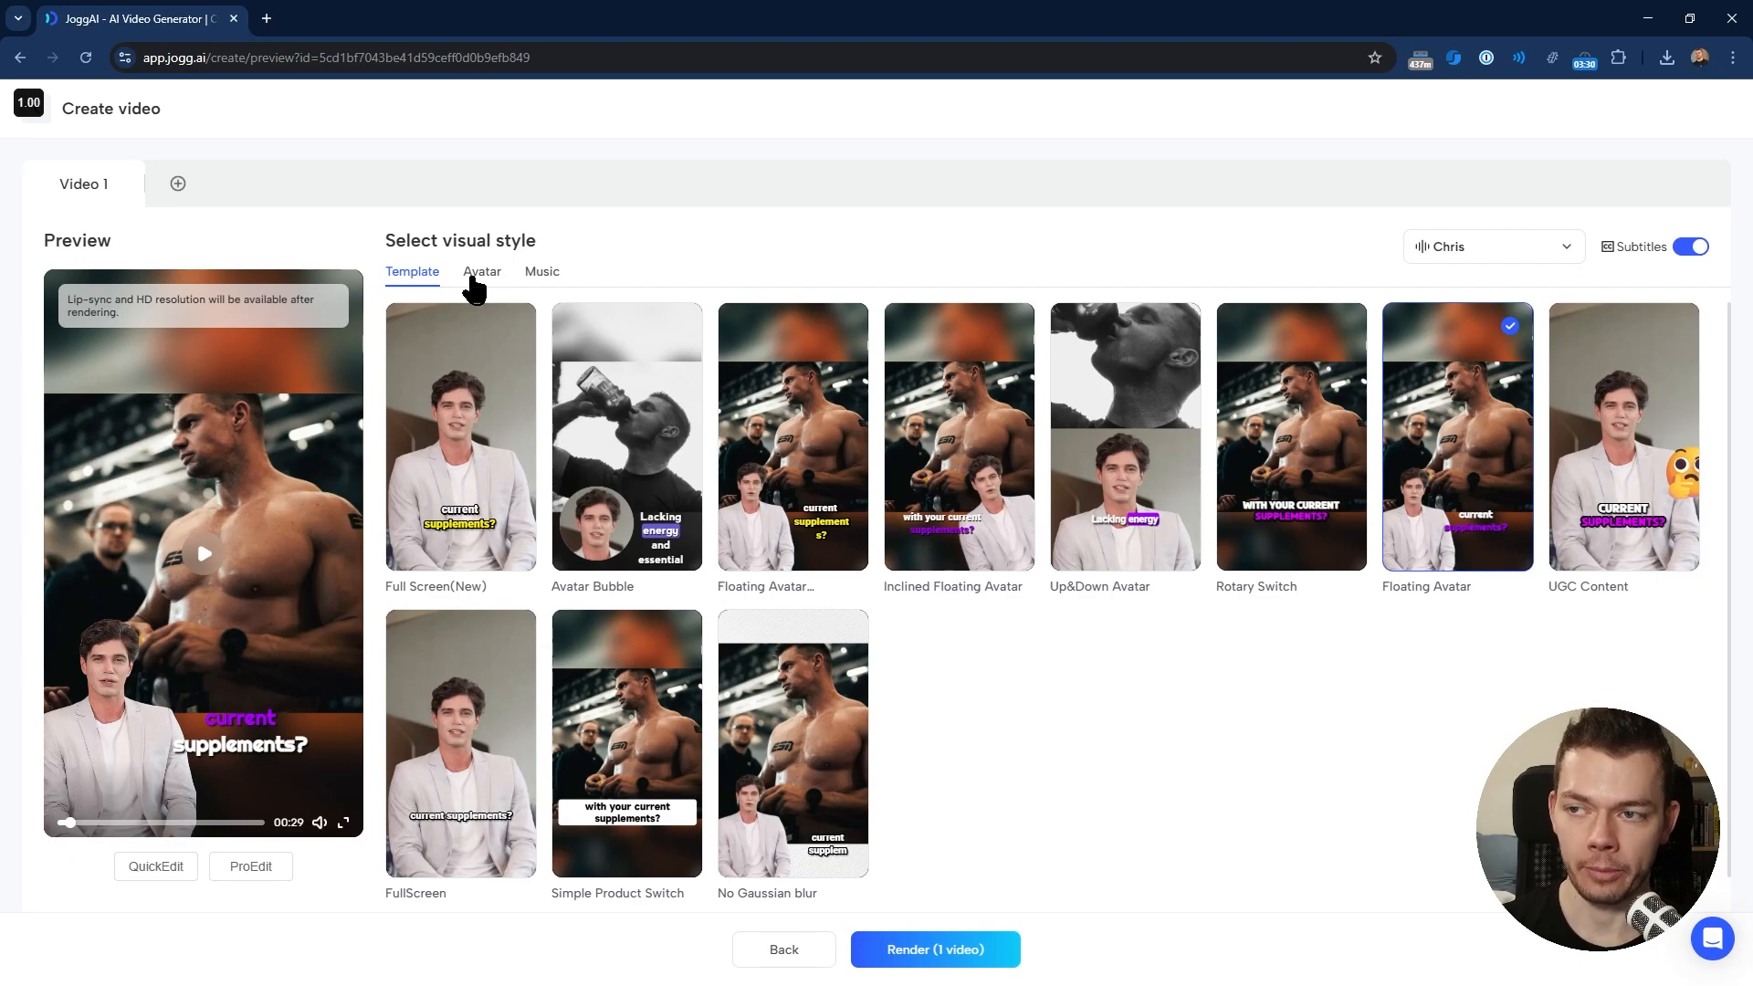
- Select the Fitness Coach Edward avatar from the JoggAI Library and play part of the preview with it
{"action": "left_click", "coordinate": [478, 274]}
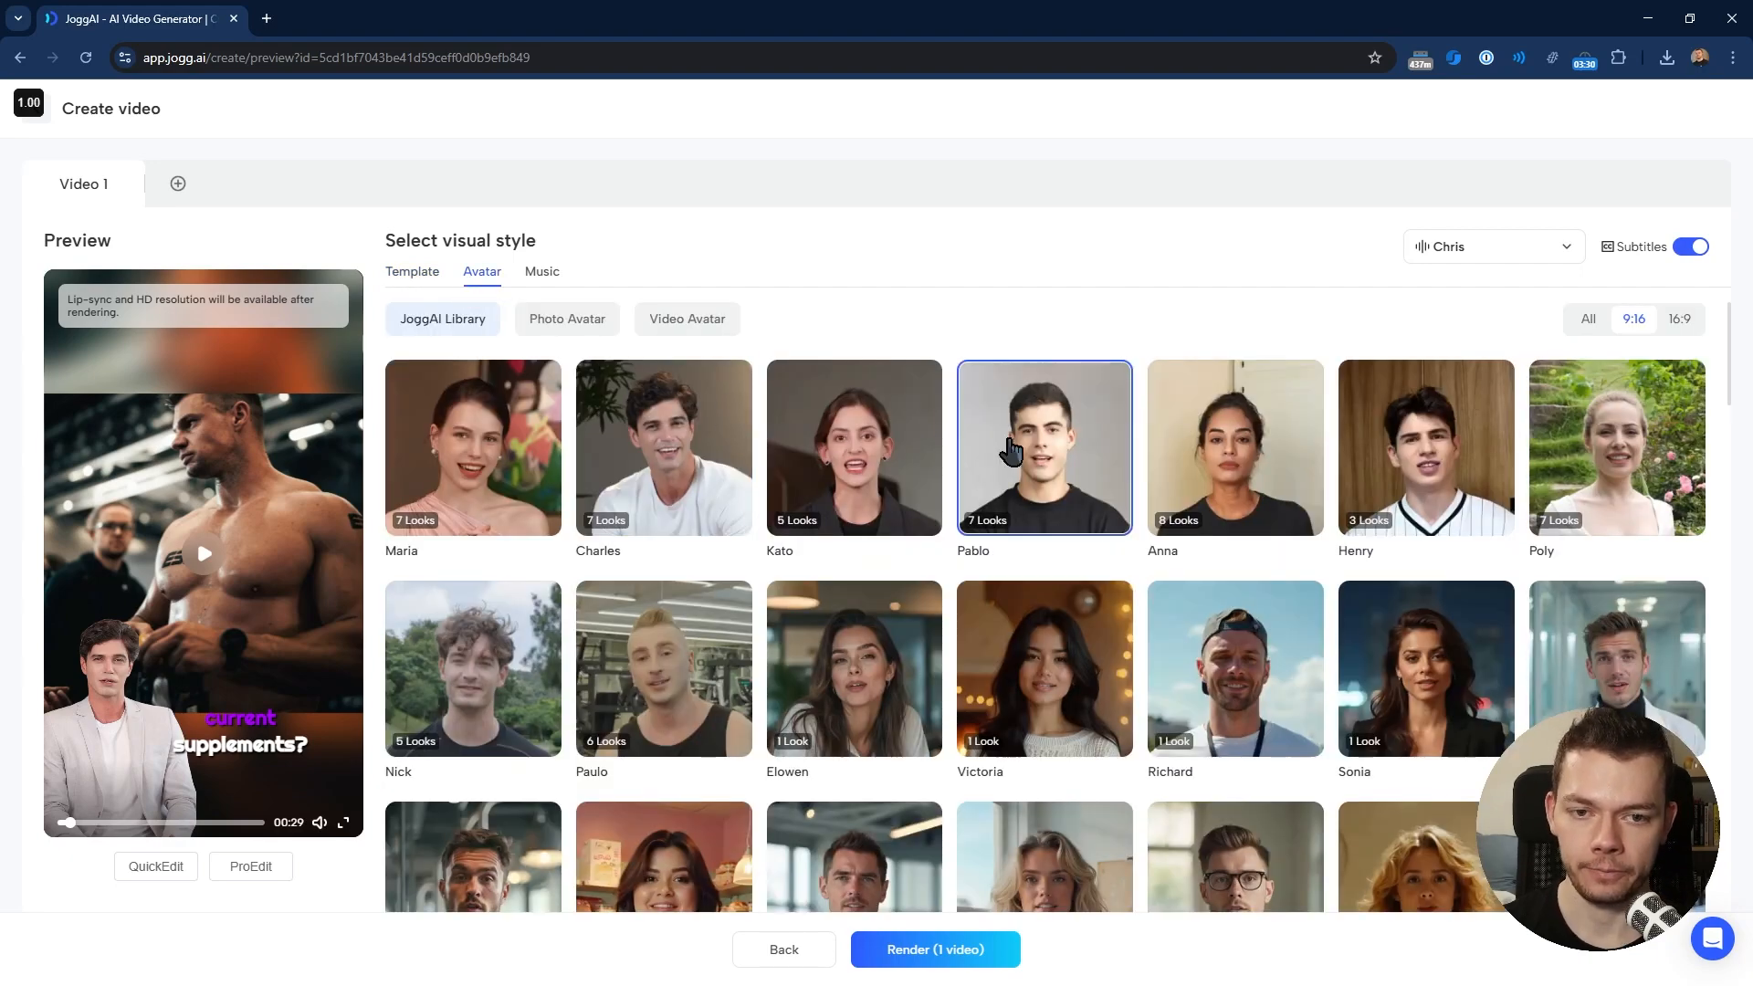
{"action": "scroll", "coordinate": [1061, 450], "scroll_direction": "down", "scroll_amount": 3}
{"action": "scroll", "coordinate": [1061, 450], "scroll_direction": "down", "scroll_amount": 5}
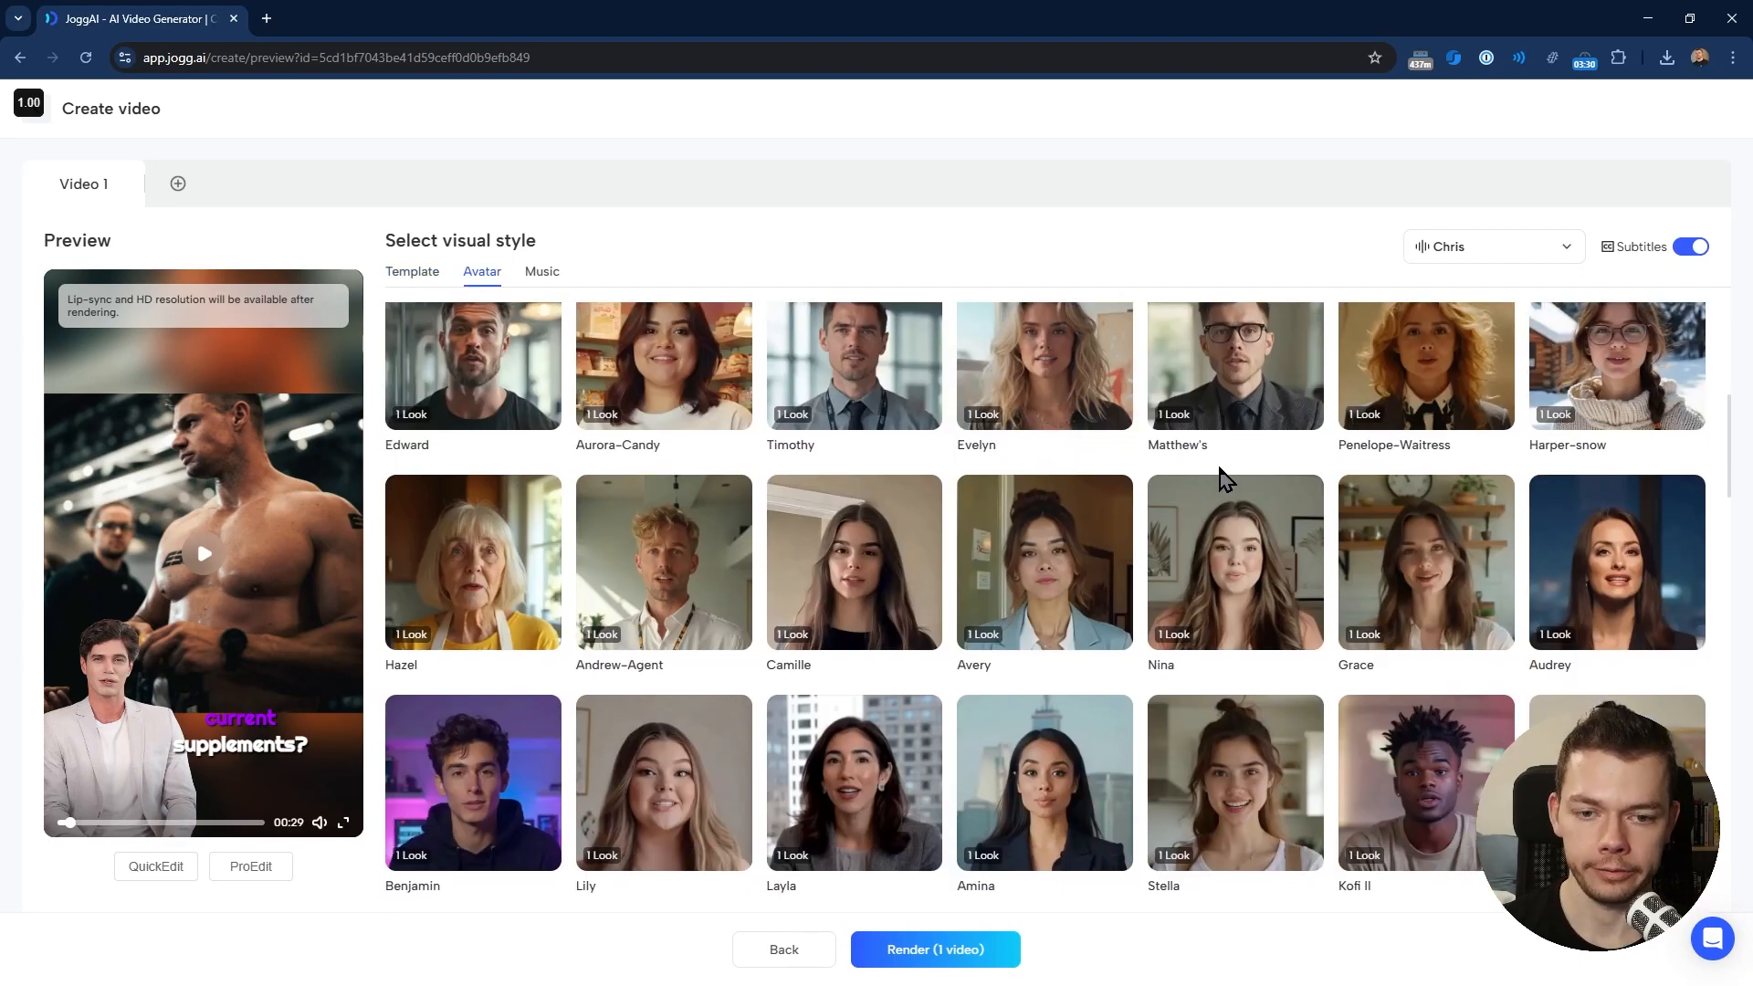
{"action": "scroll", "coordinate": [509, 527], "scroll_direction": "up", "scroll_amount": 4}
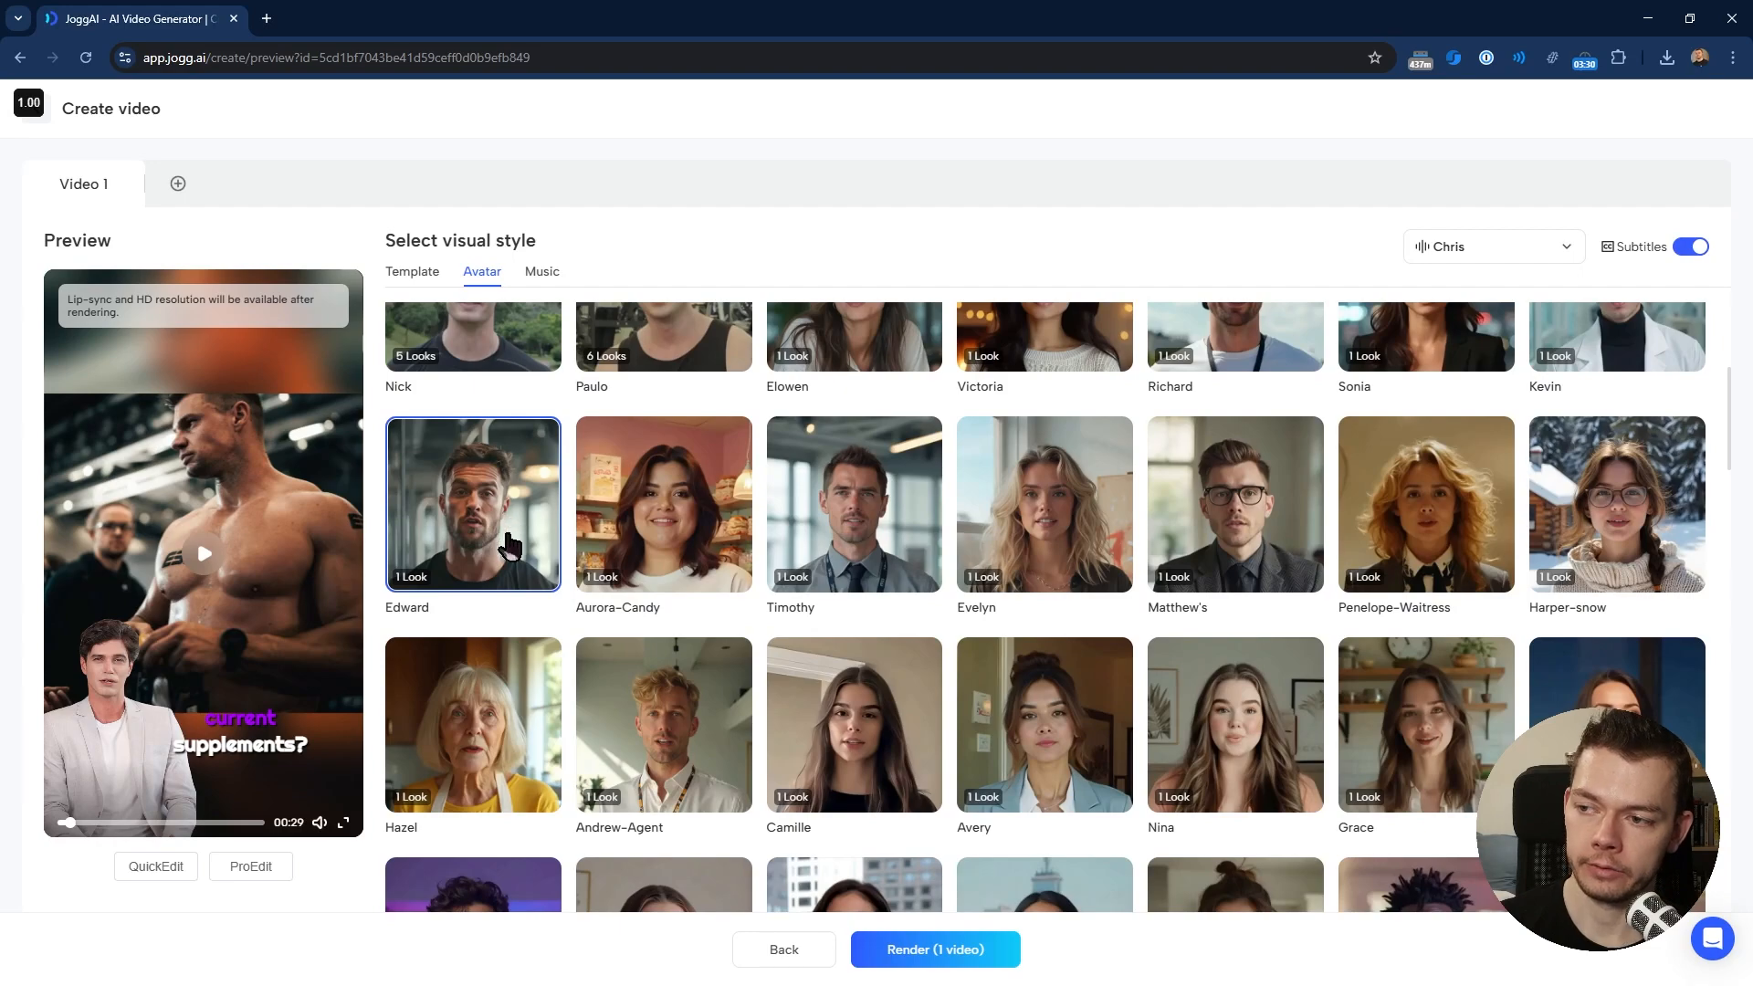
{"action": "left_click", "coordinate": [508, 527]}
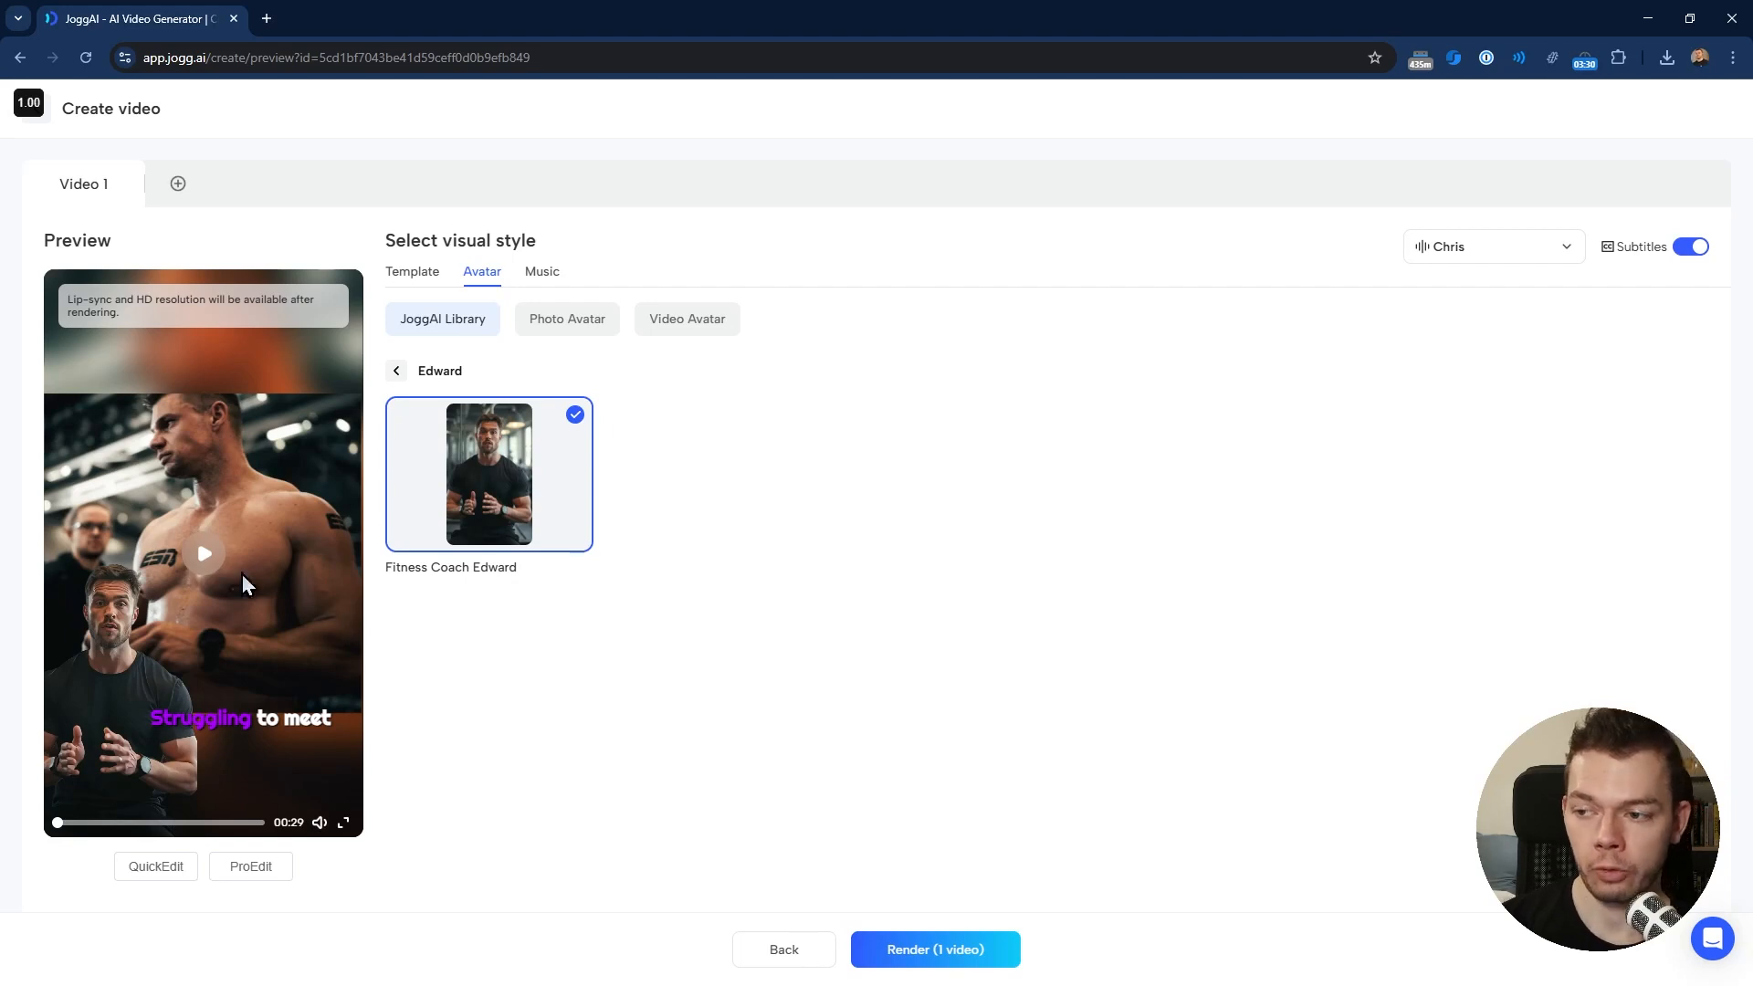
{"action": "left_click", "coordinate": [217, 560]}
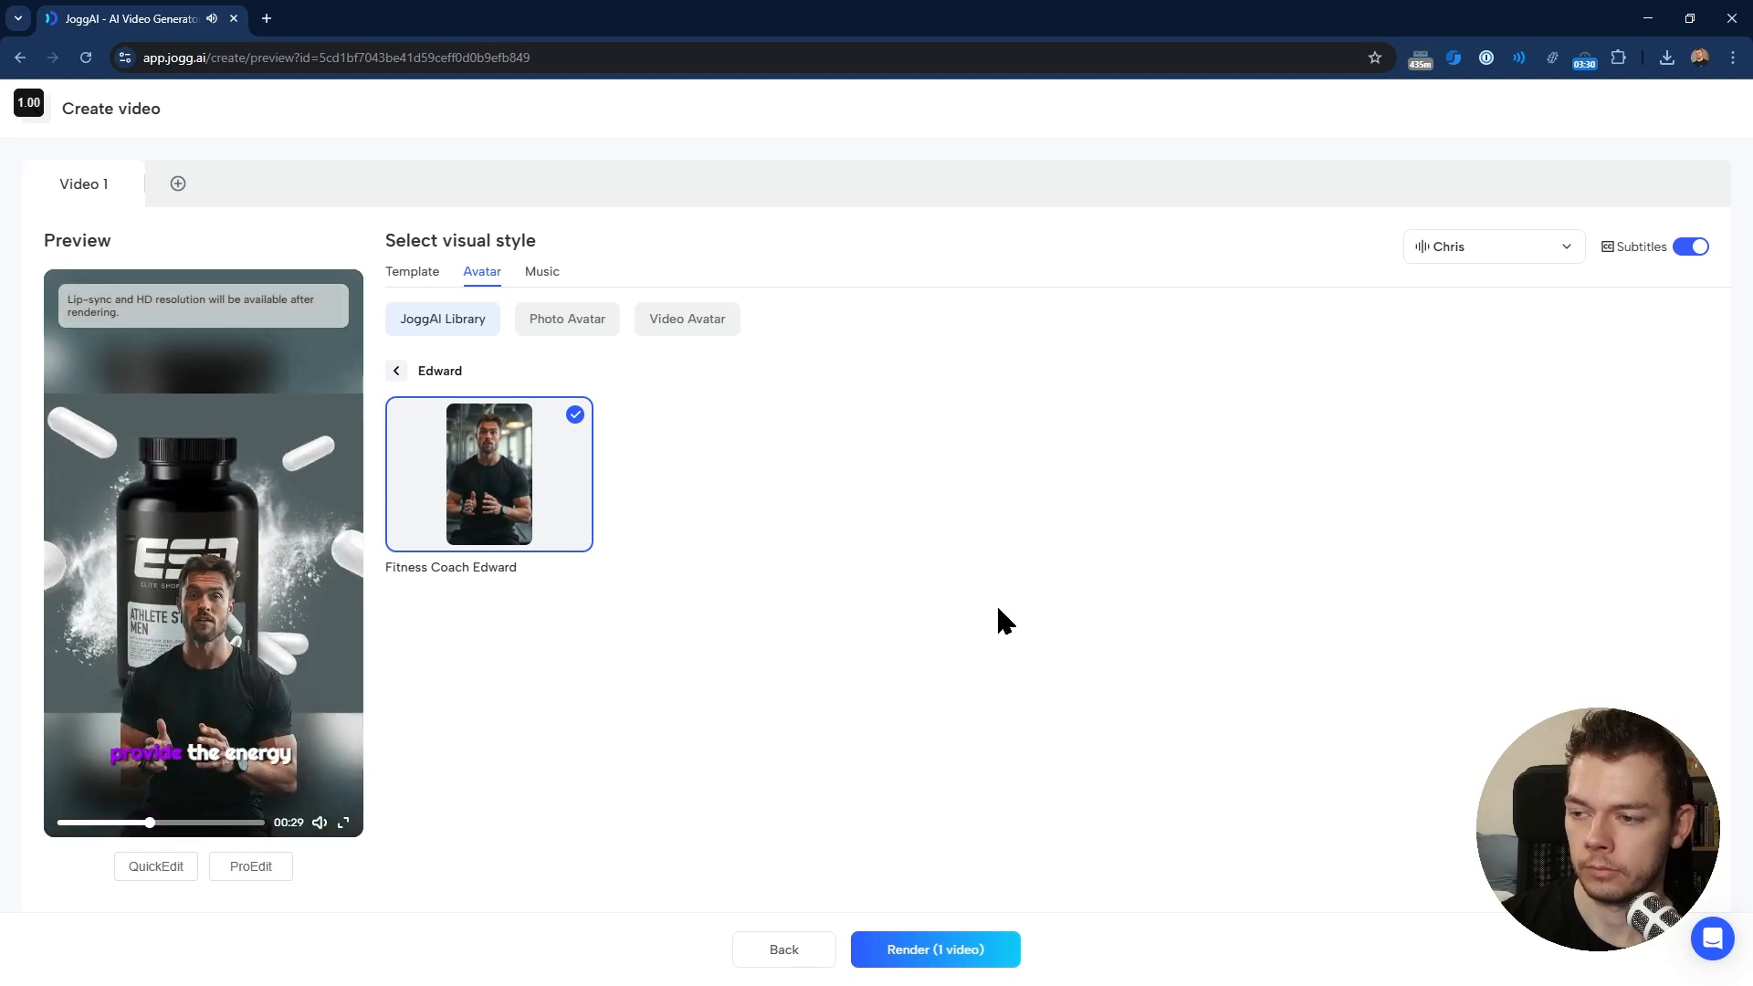
{"action": "left_click", "coordinate": [203, 553]}
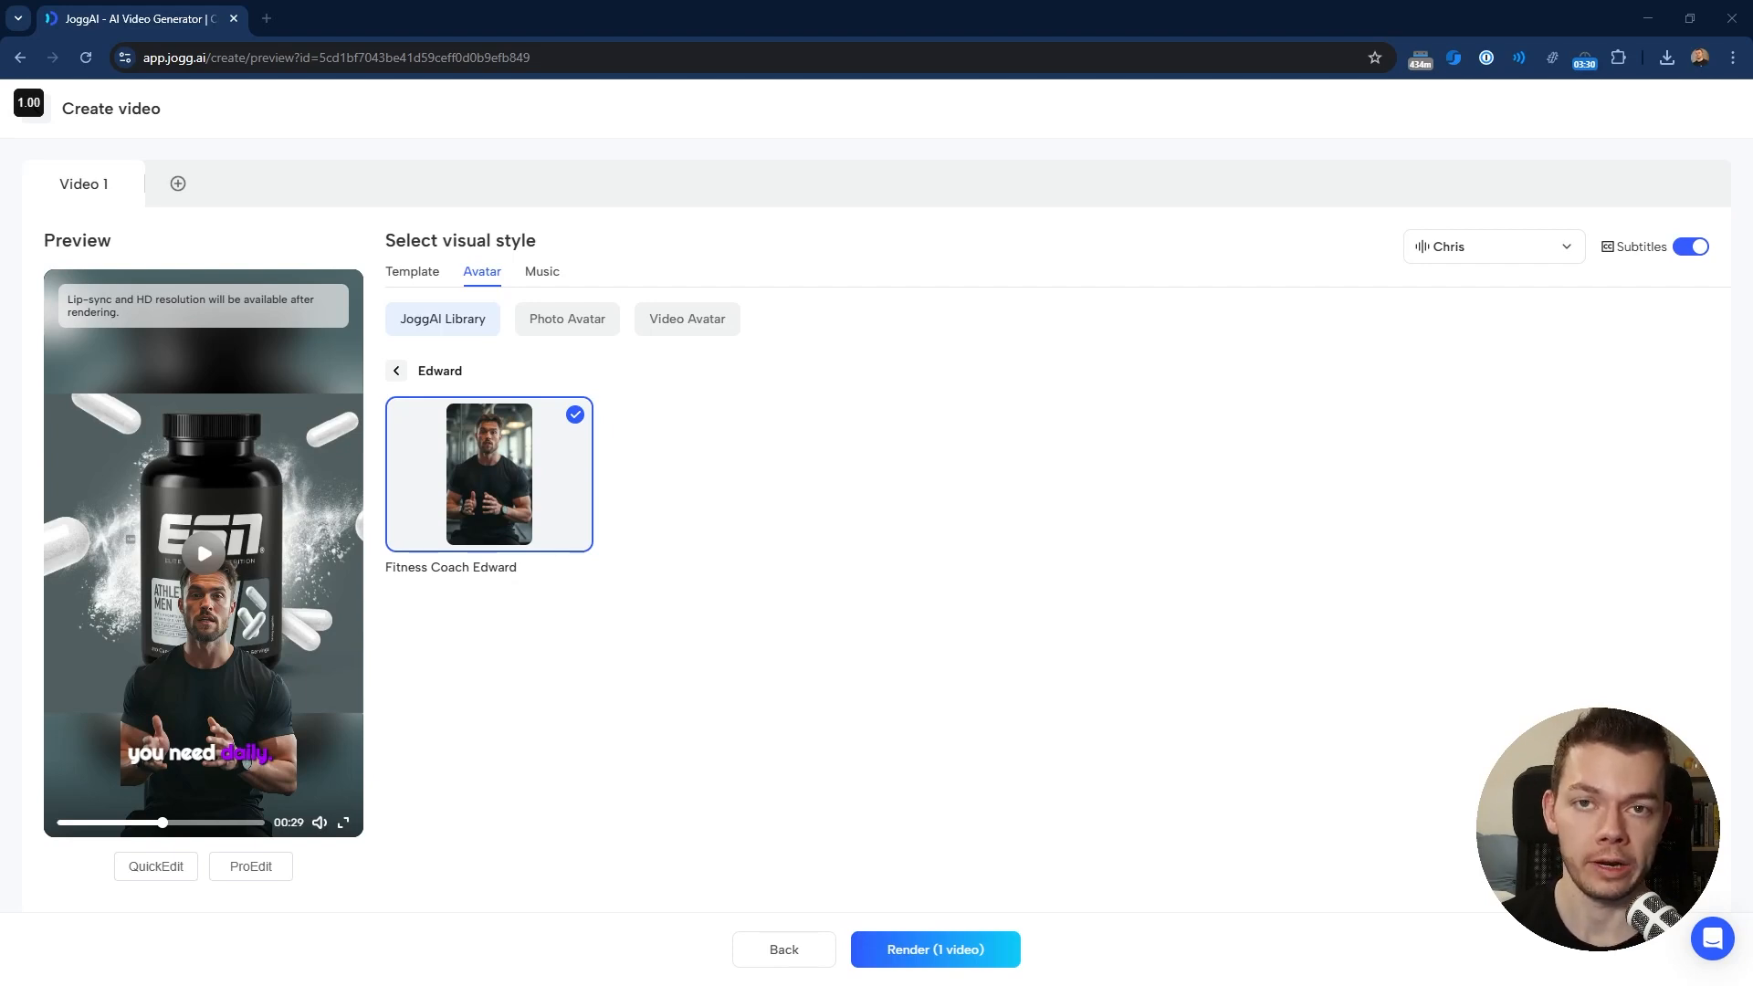
- Listen to Whispers of the Night and Enigmatic Reverie, and set Enigmatic Reverie as the background music
{"action": "left_click", "coordinate": [548, 272]}
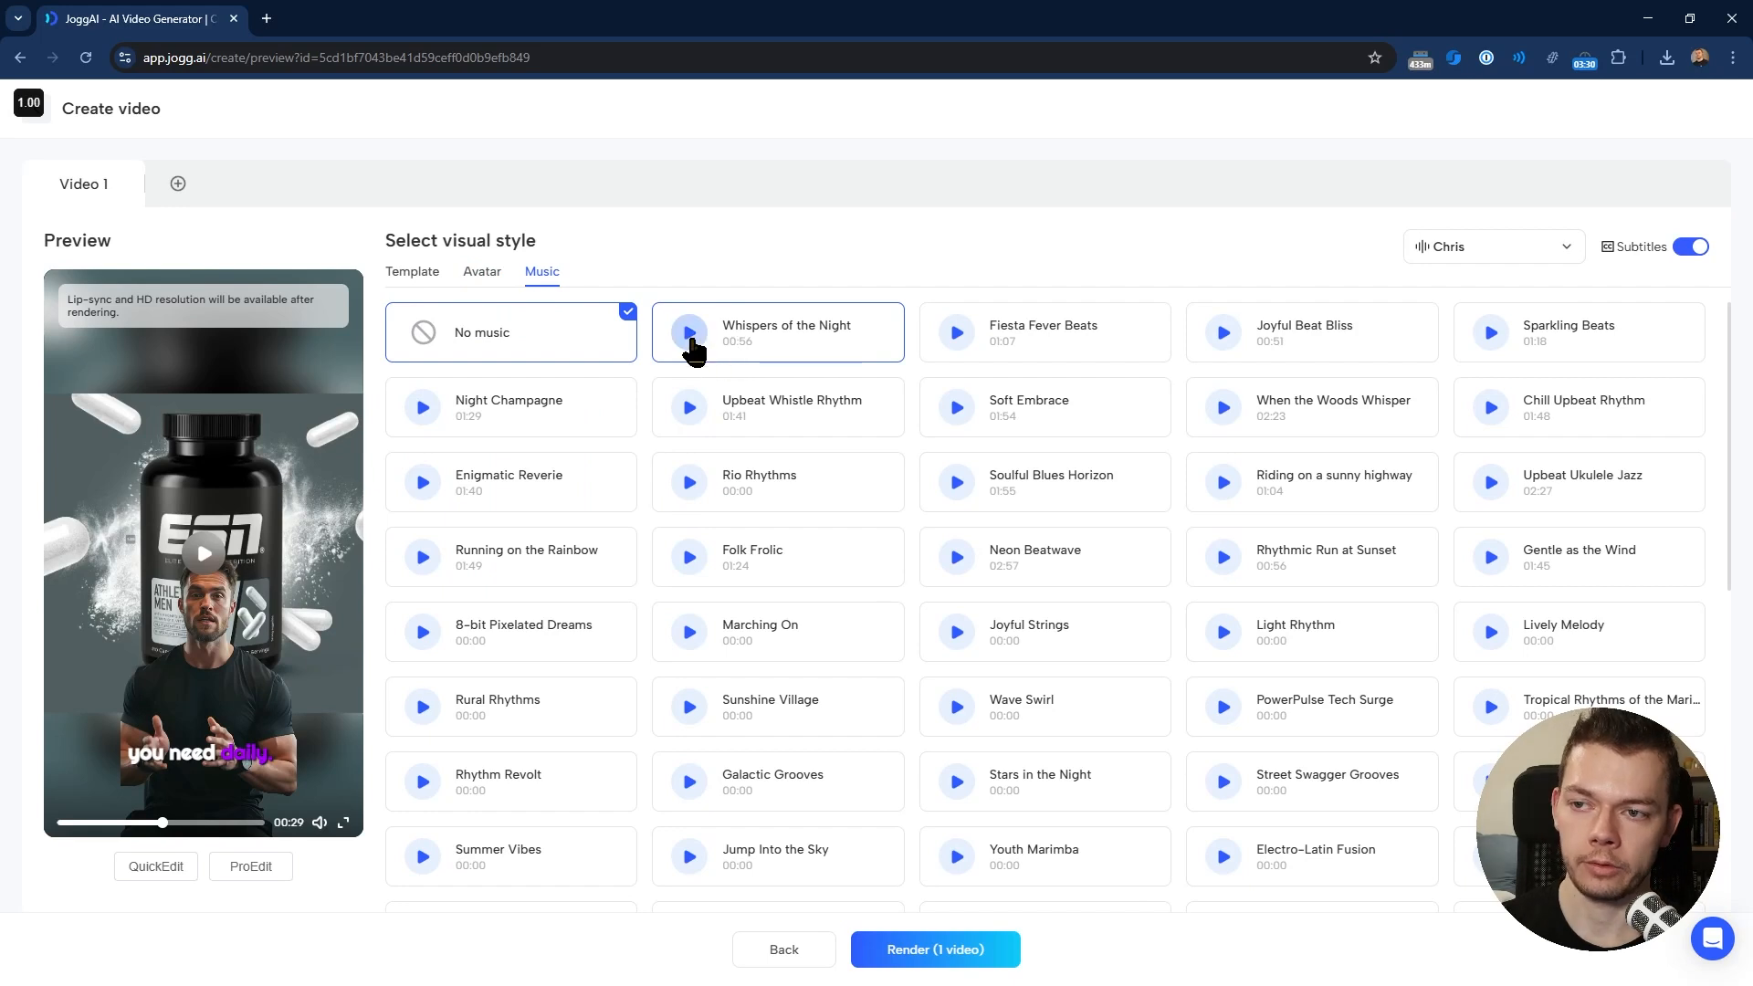
{"action": "left_click", "coordinate": [690, 333]}
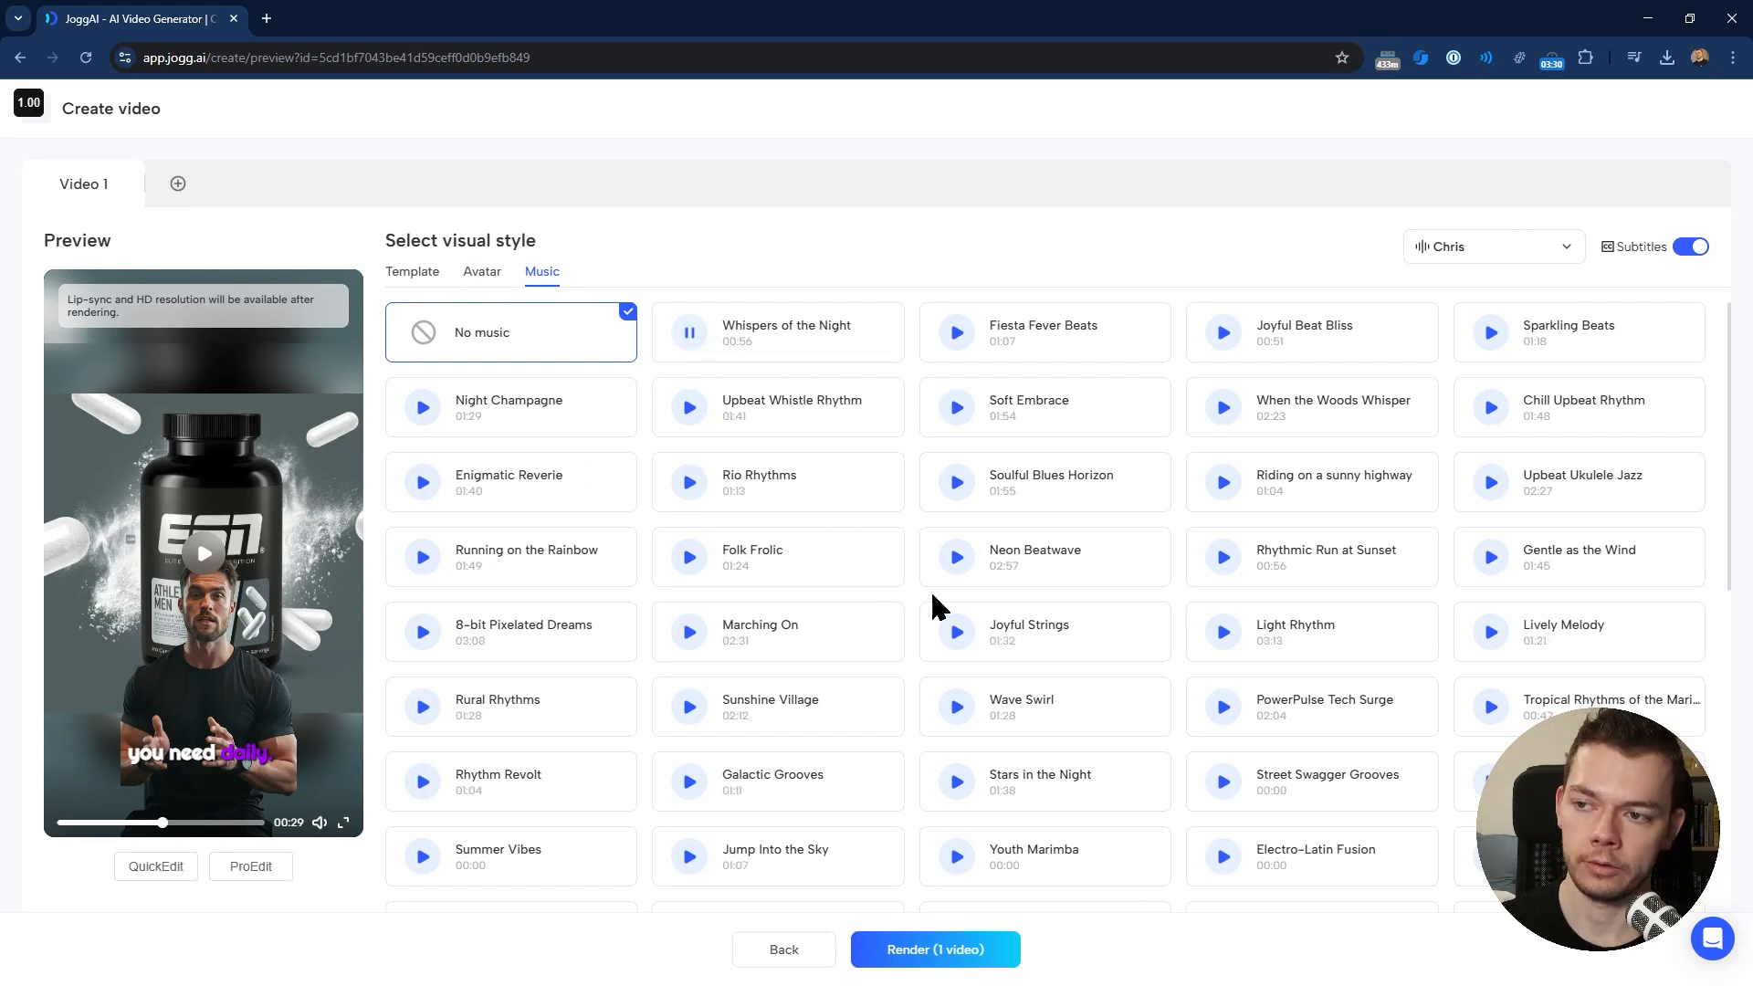
{"action": "left_click", "coordinate": [421, 484]}
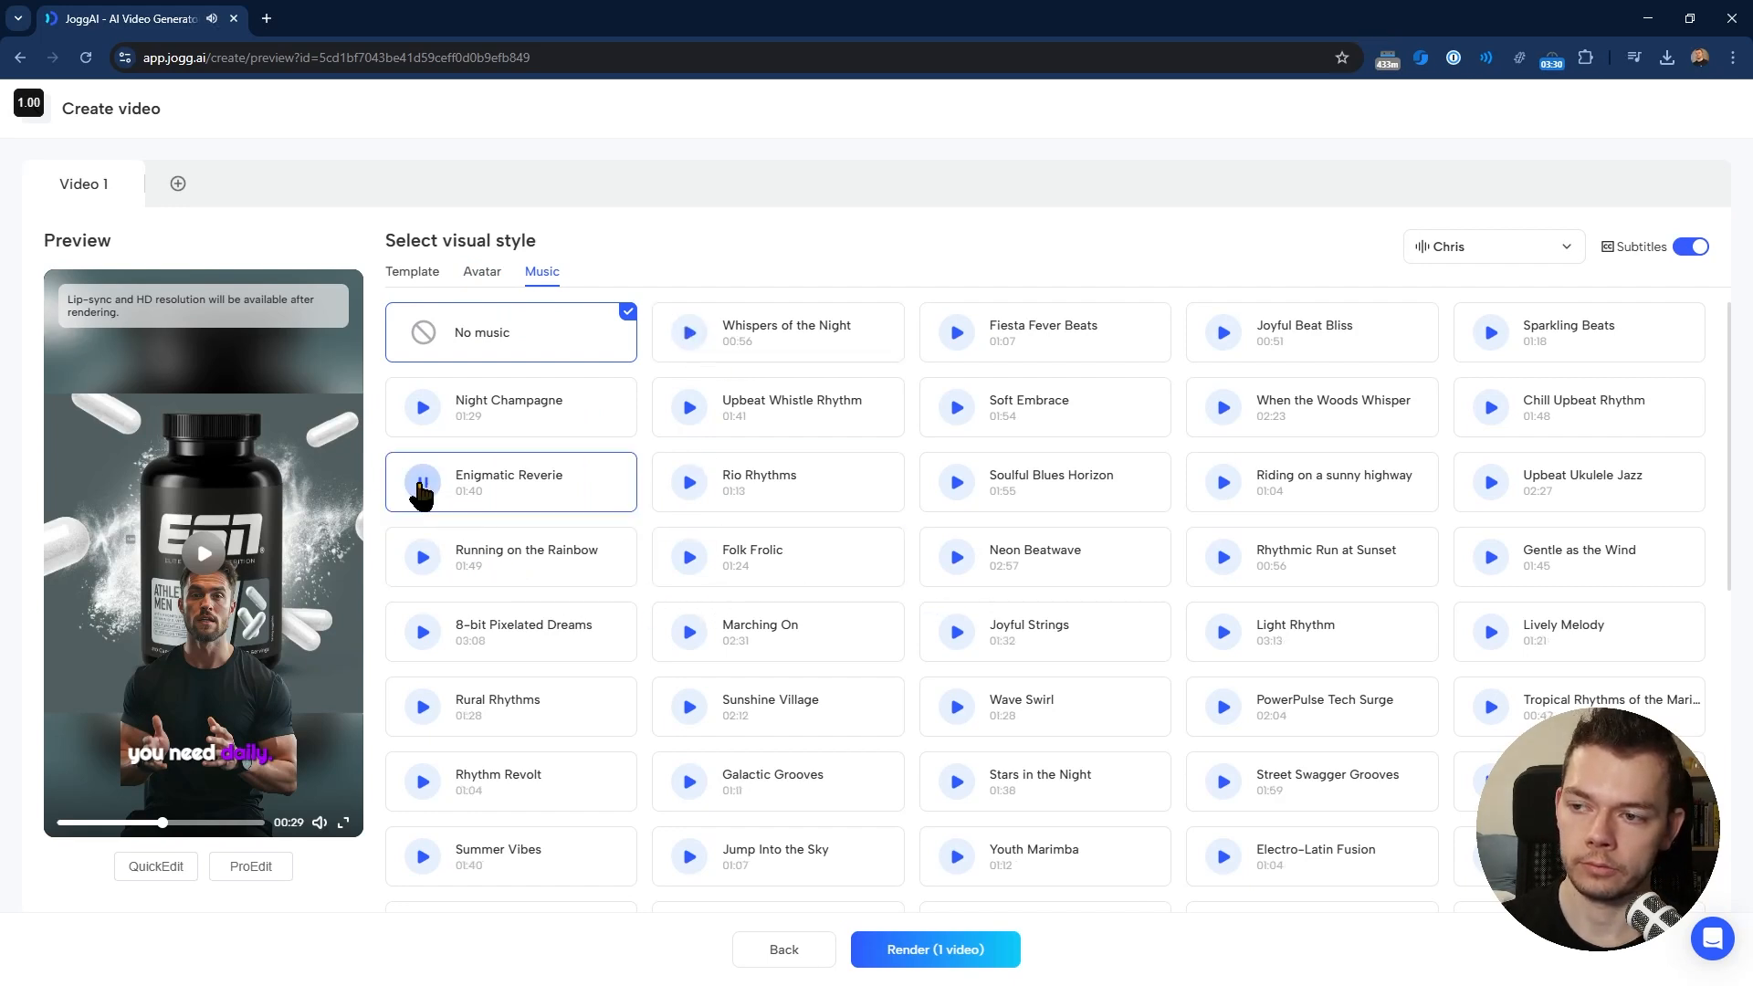
{"action": "left_click", "coordinate": [421, 484]}
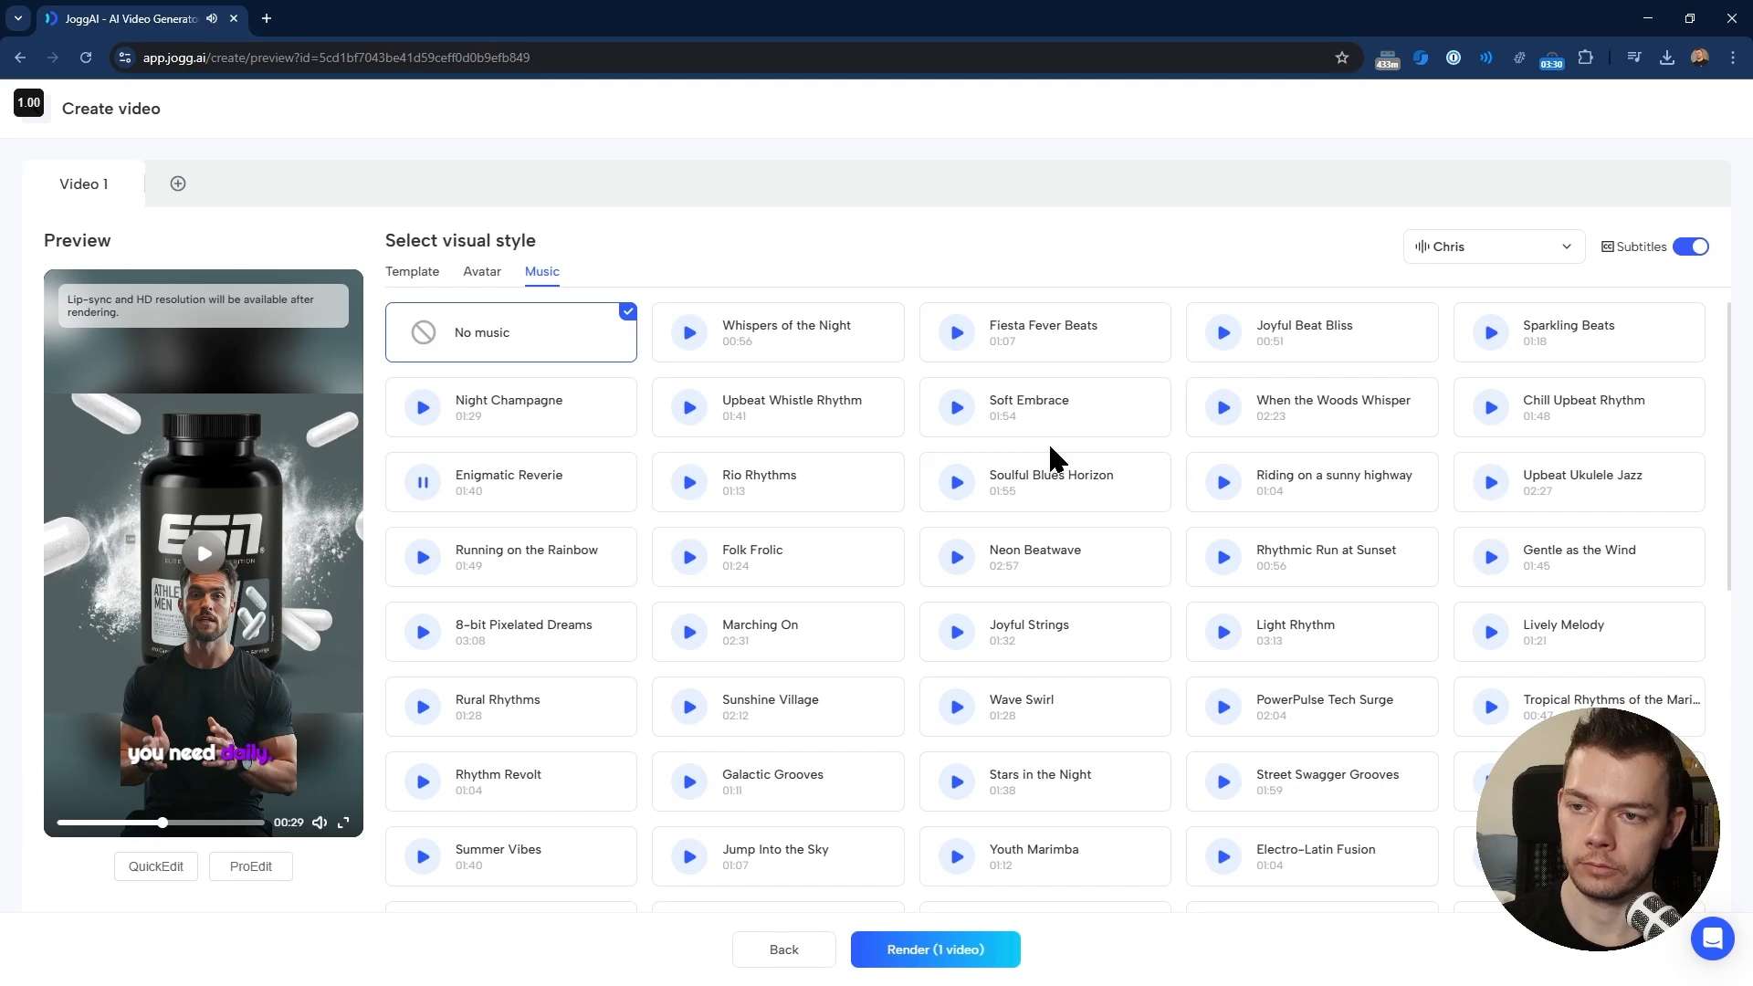
{"action": "left_click", "coordinate": [584, 493]}
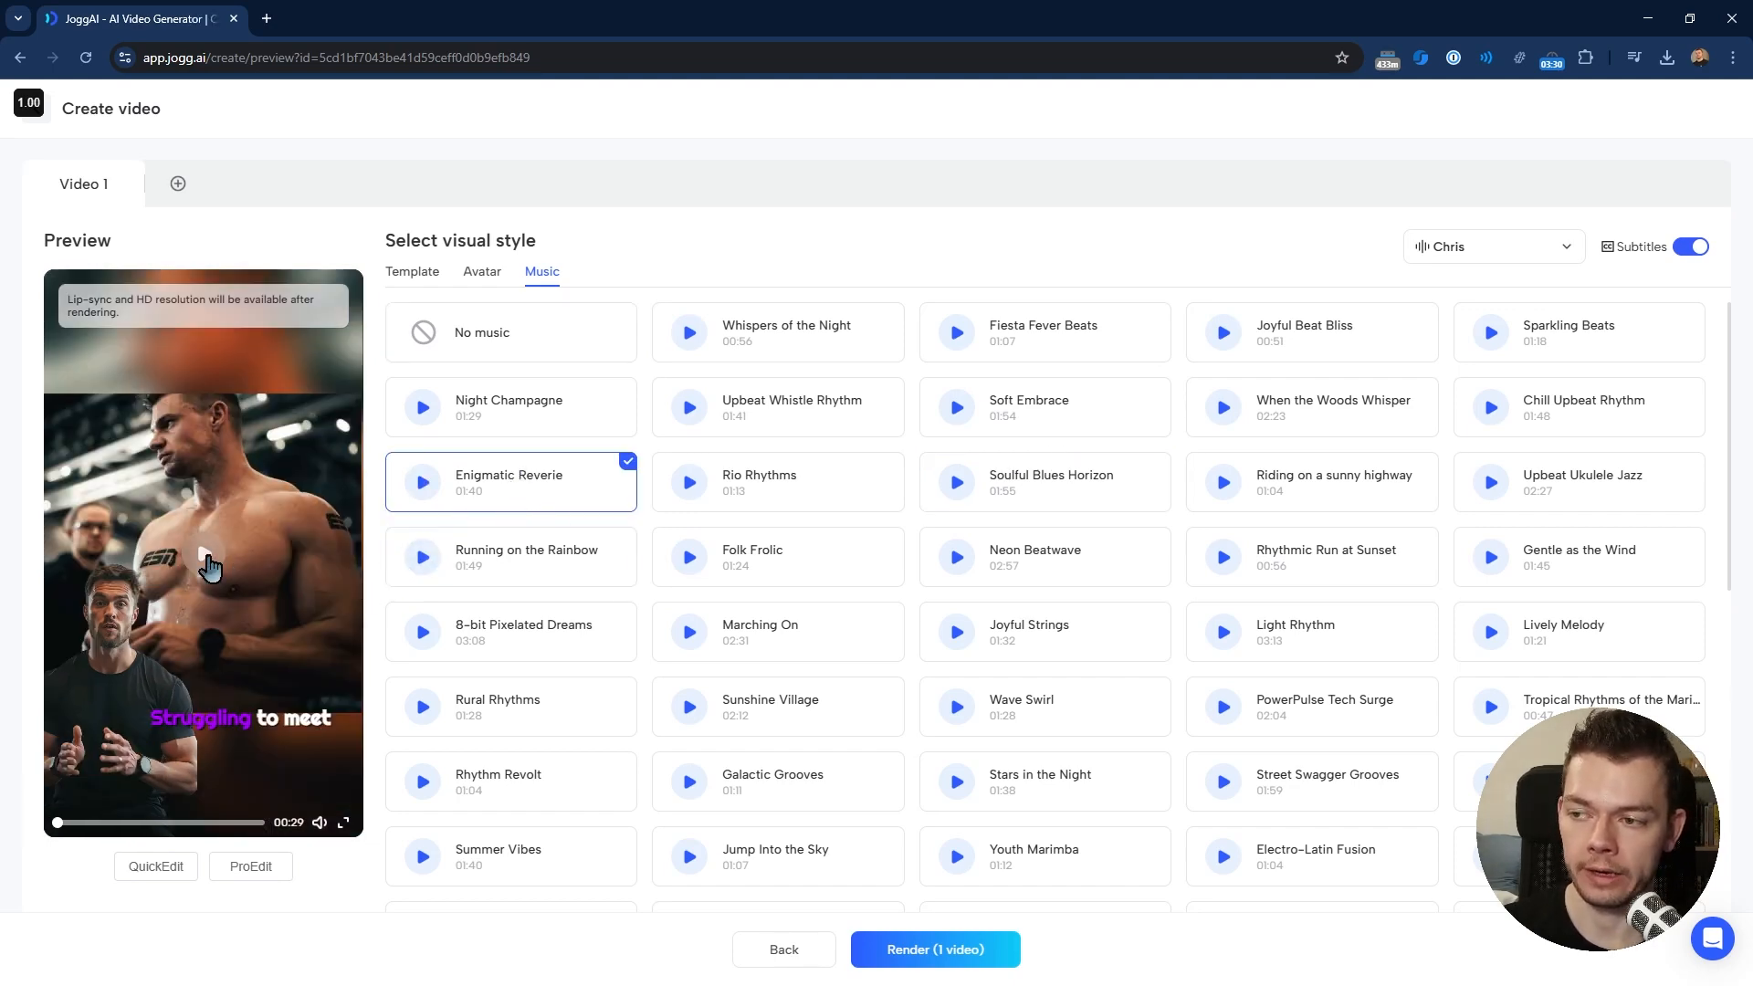
- Play the video preview with the chosen music, skip ahead to about the middle, and pause it
{"action": "left_click", "coordinate": [209, 566]}
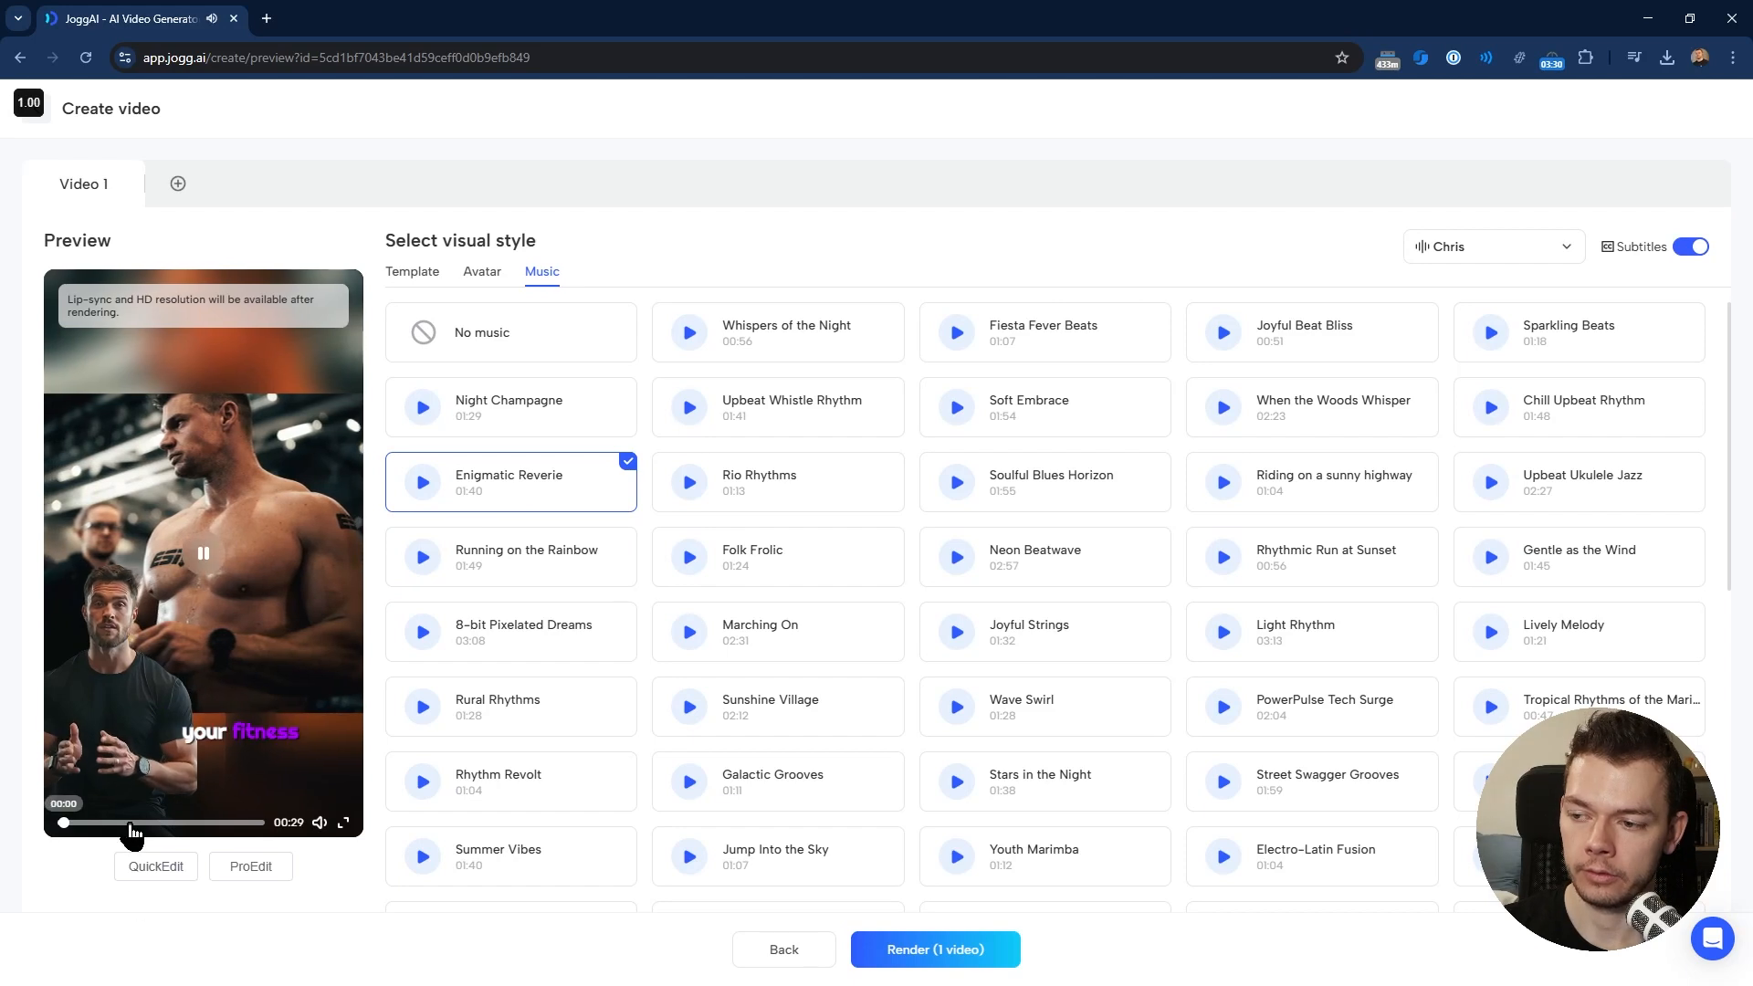
{"action": "left_click", "coordinate": [160, 821]}
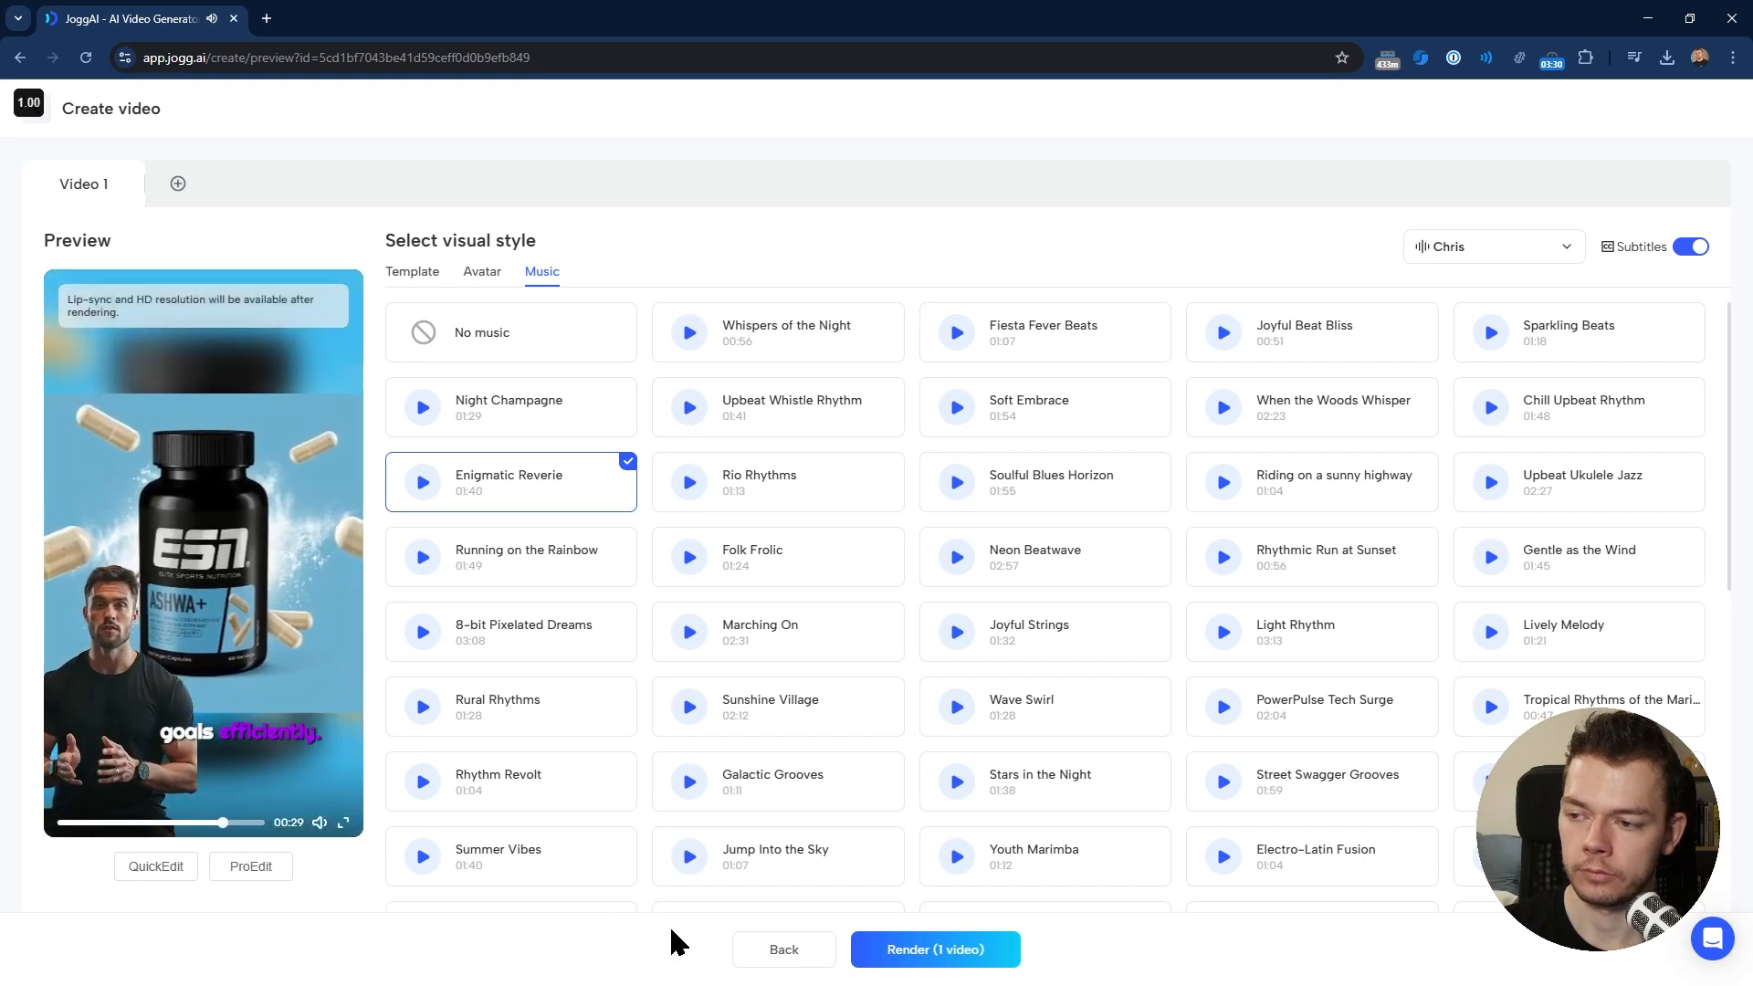
{"action": "left_click", "coordinate": [226, 573]}
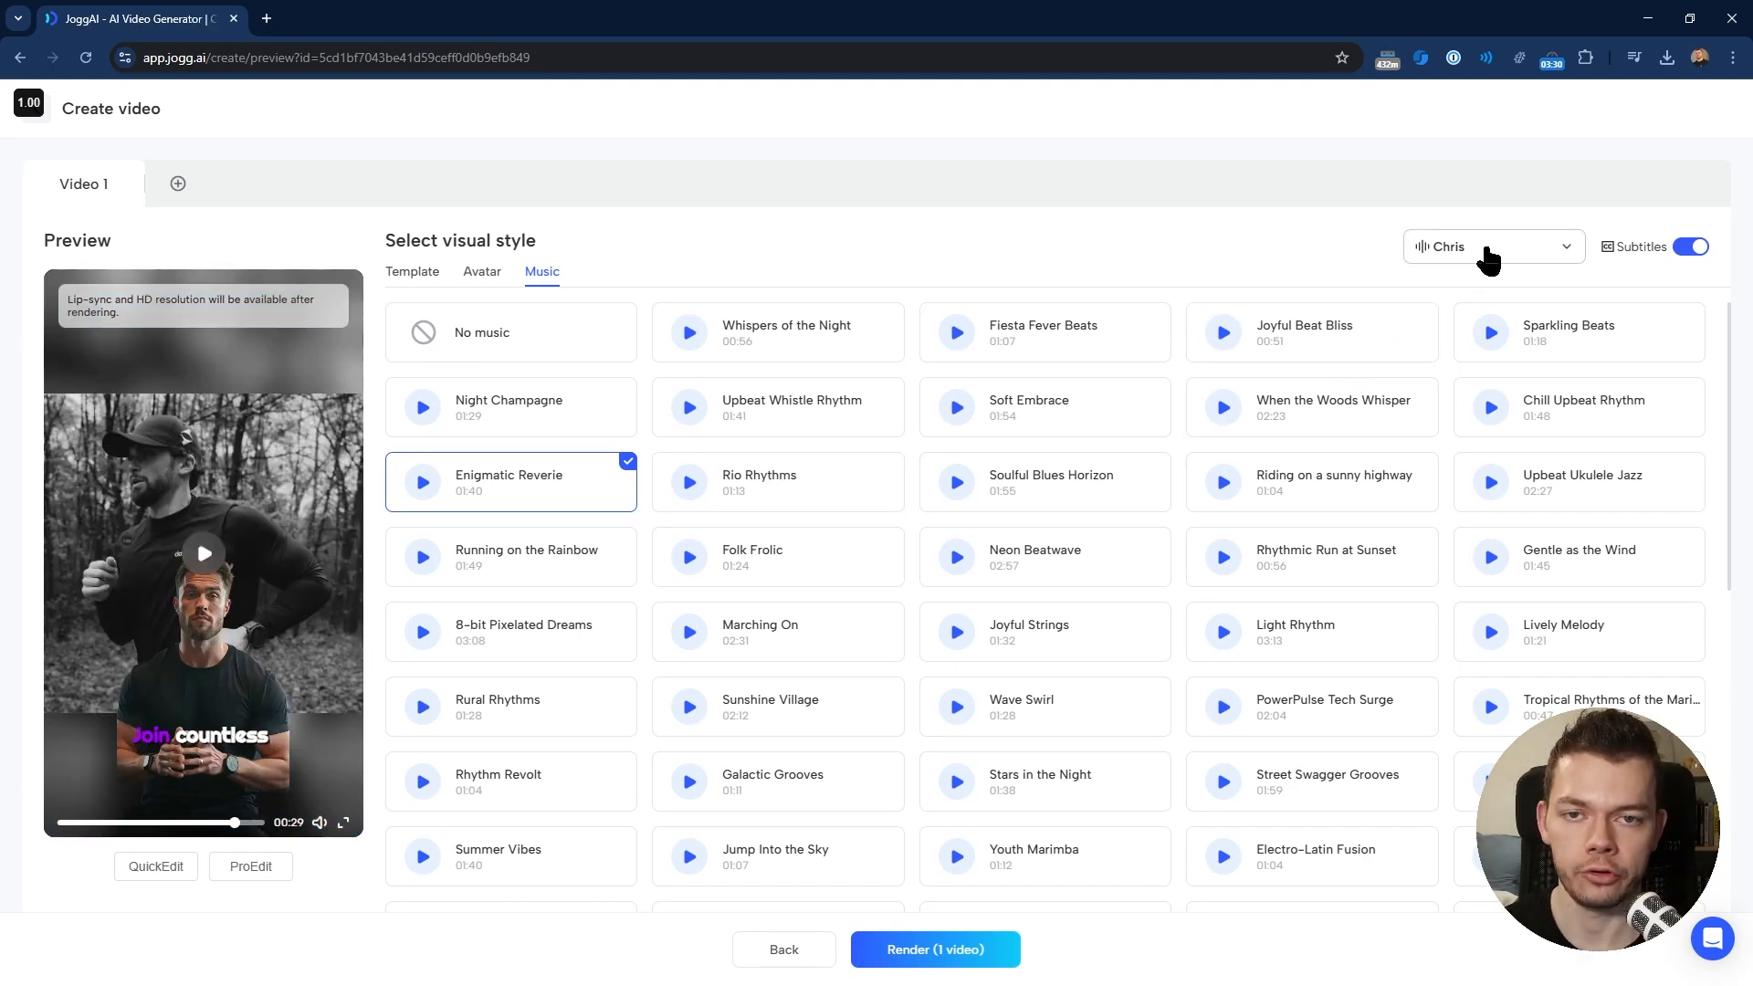
- Look at the available AI voices without changing the voice, and revisit the avatar and template choices
{"action": "left_click", "coordinate": [1486, 256]}
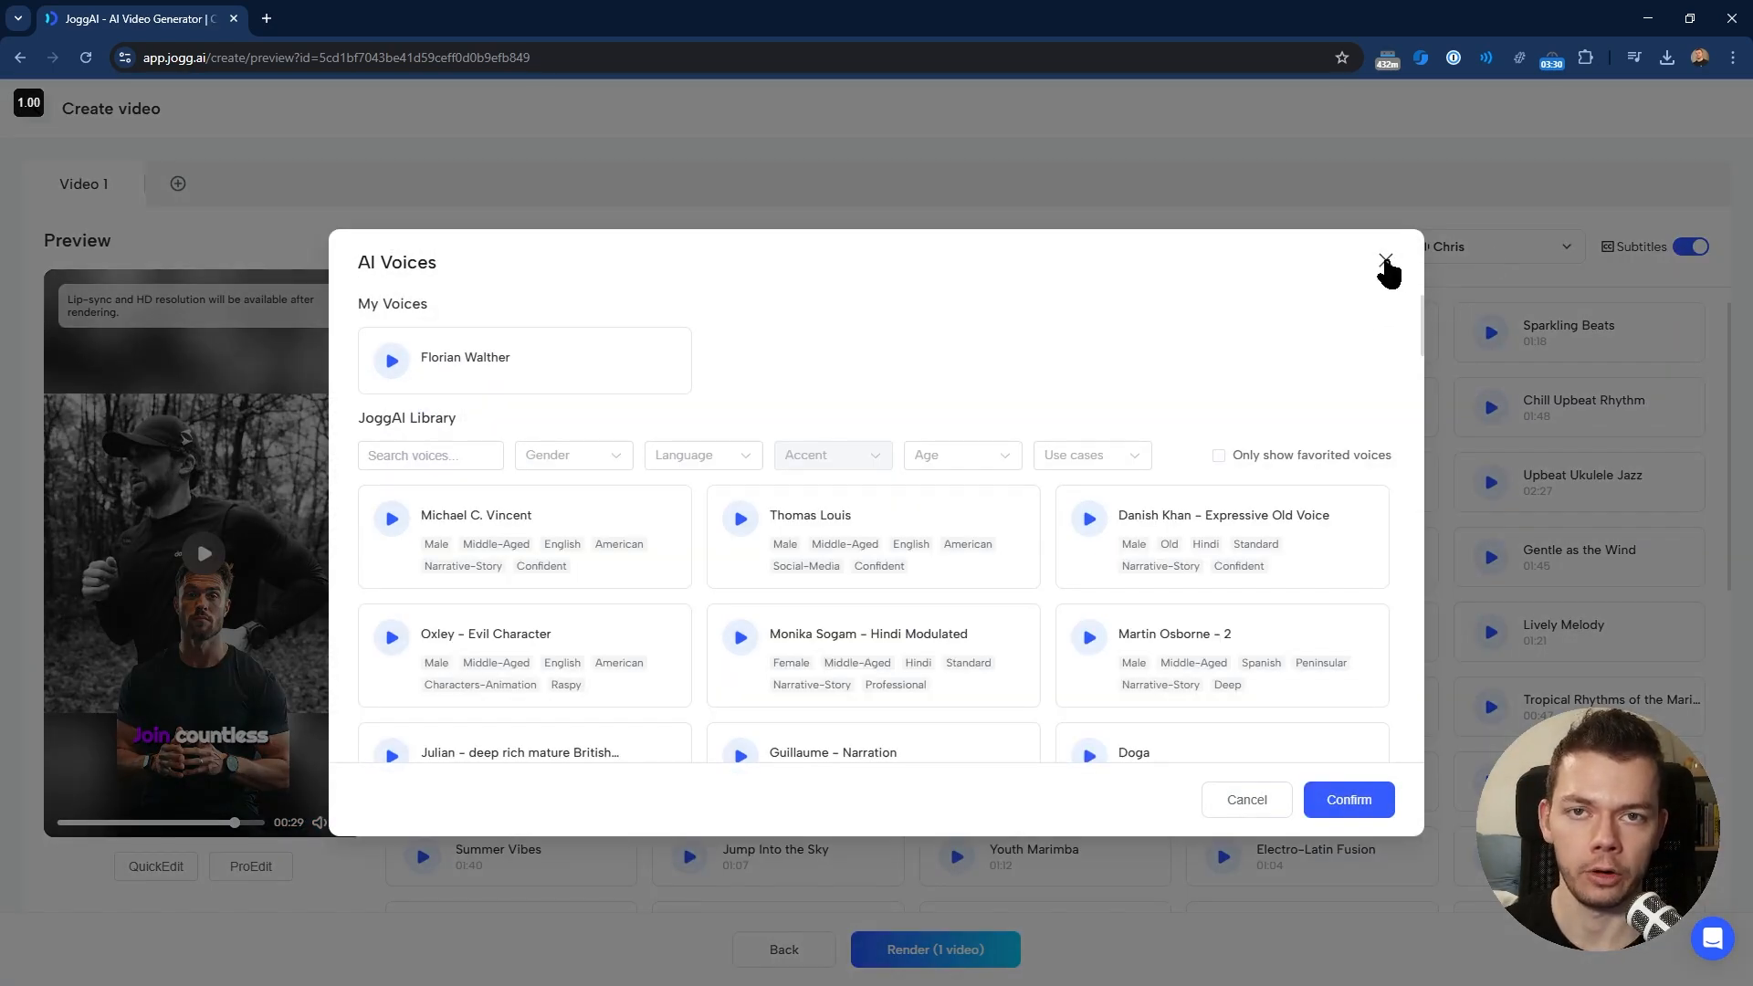
{"action": "left_click", "coordinate": [1386, 263]}
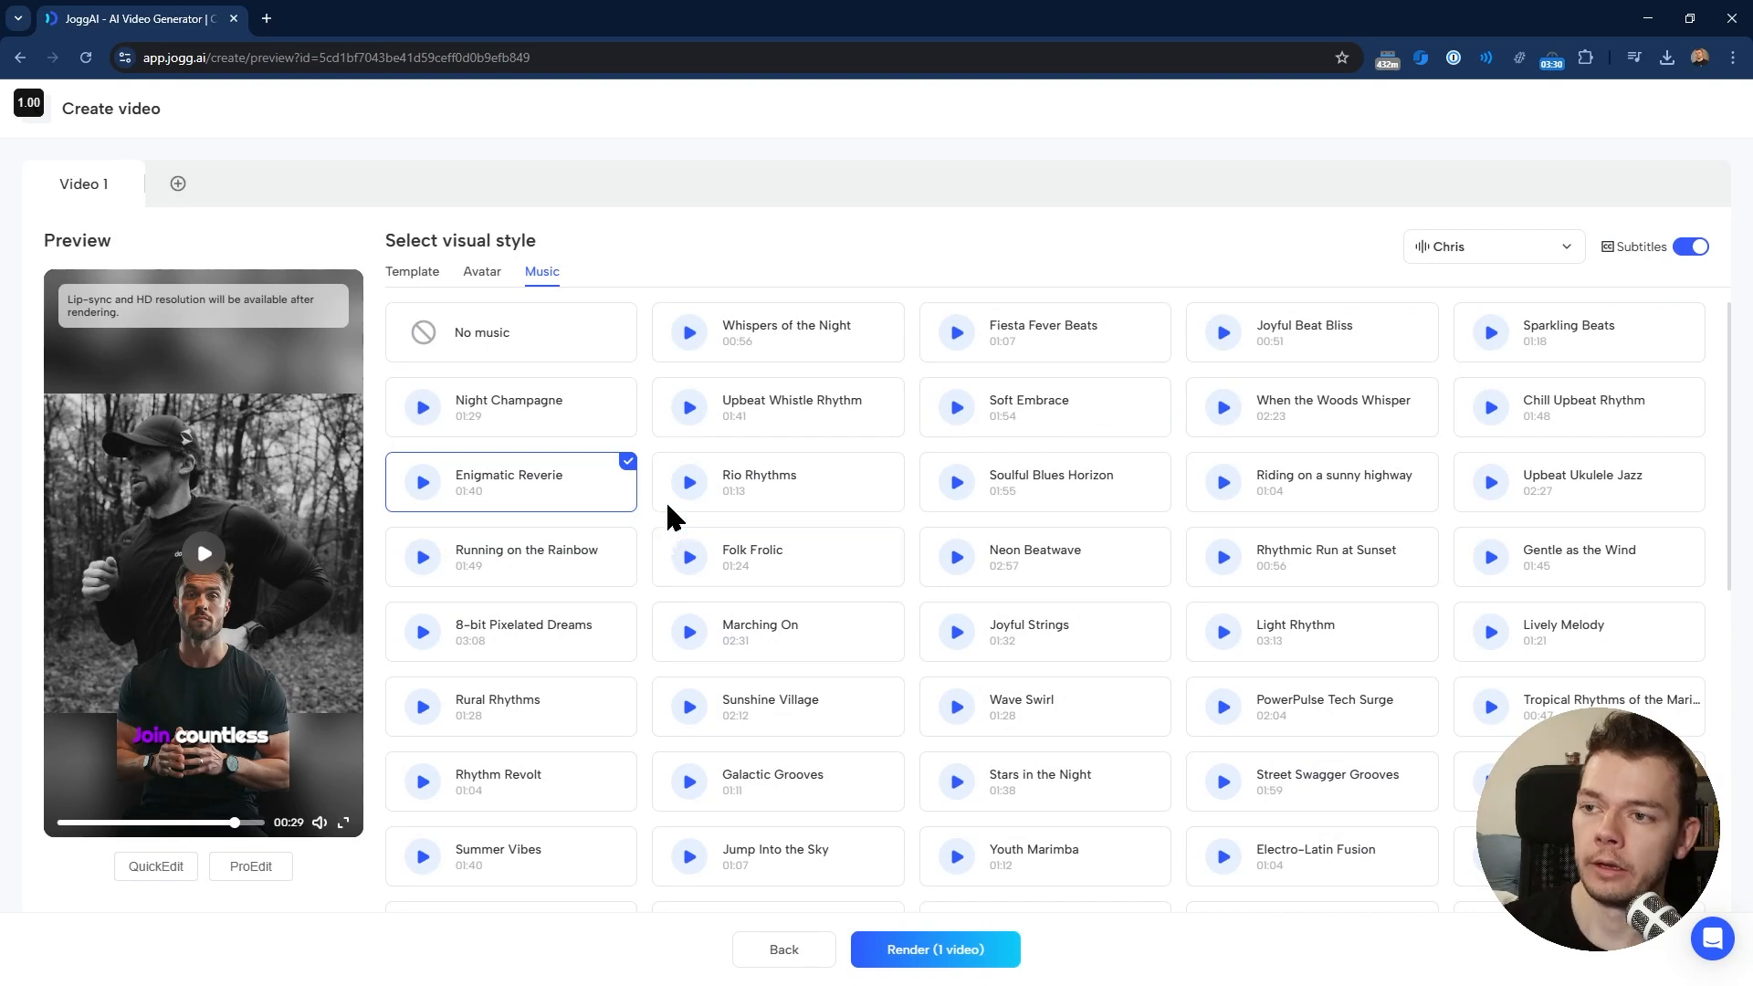
{"action": "left_click", "coordinate": [498, 274]}
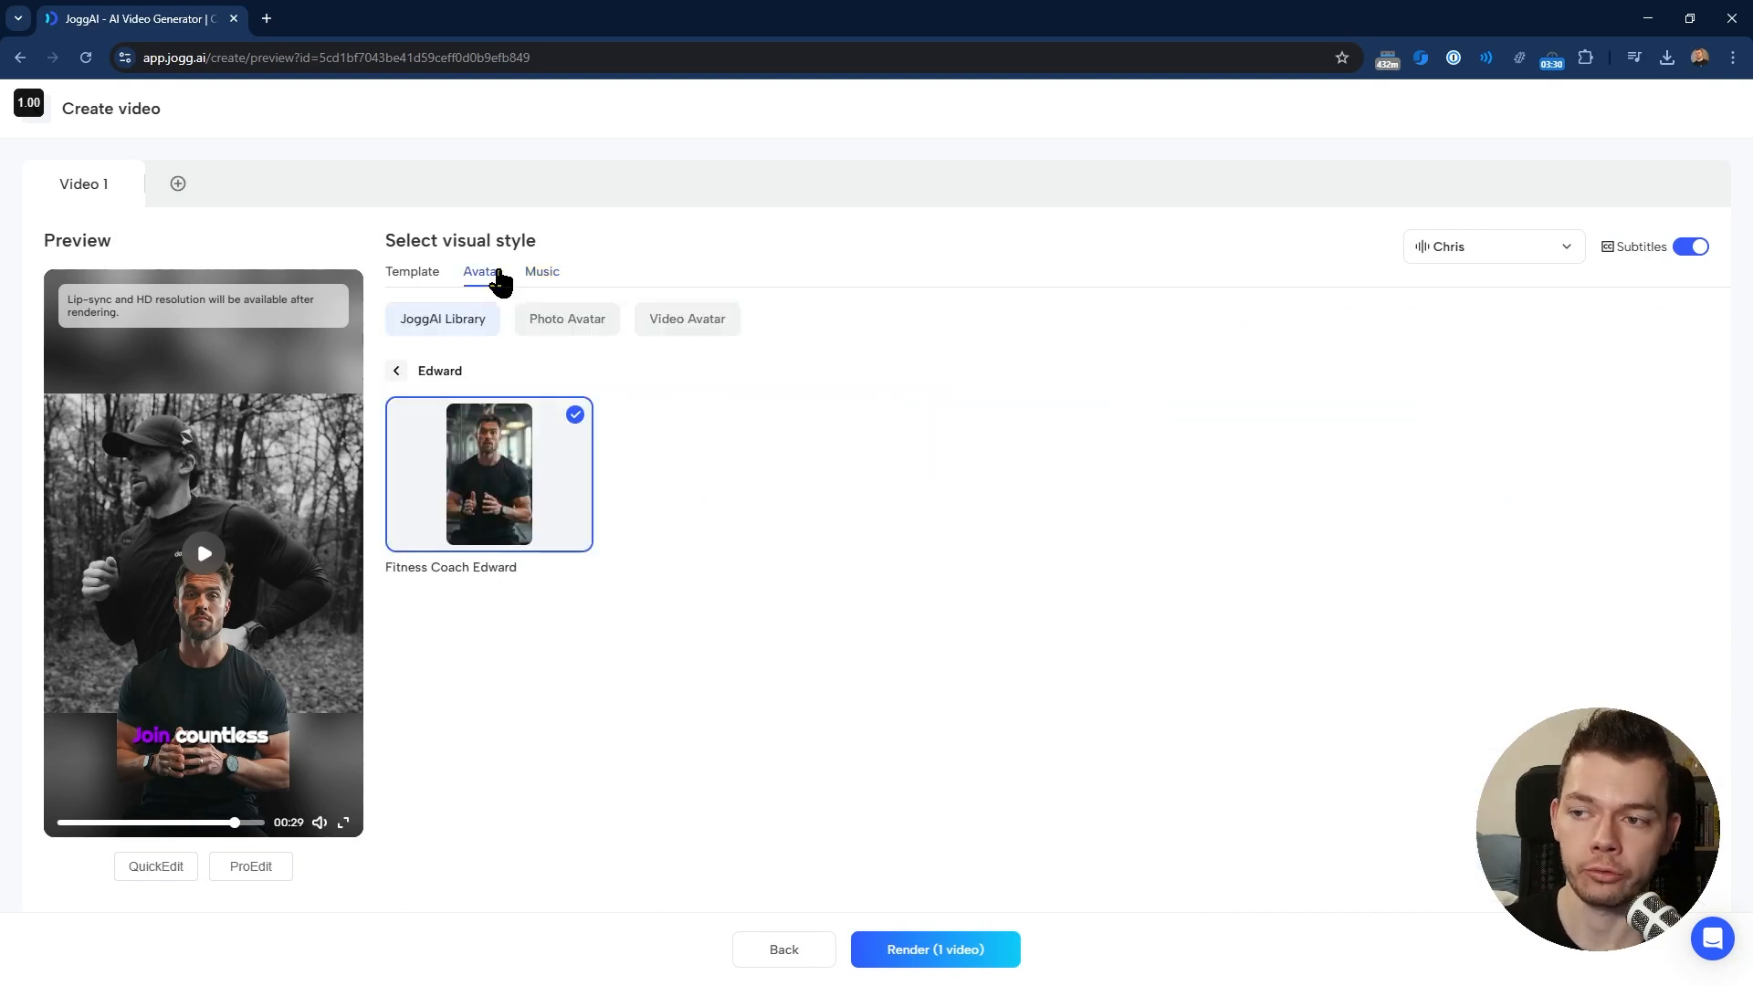
{"action": "left_click", "coordinate": [424, 276]}
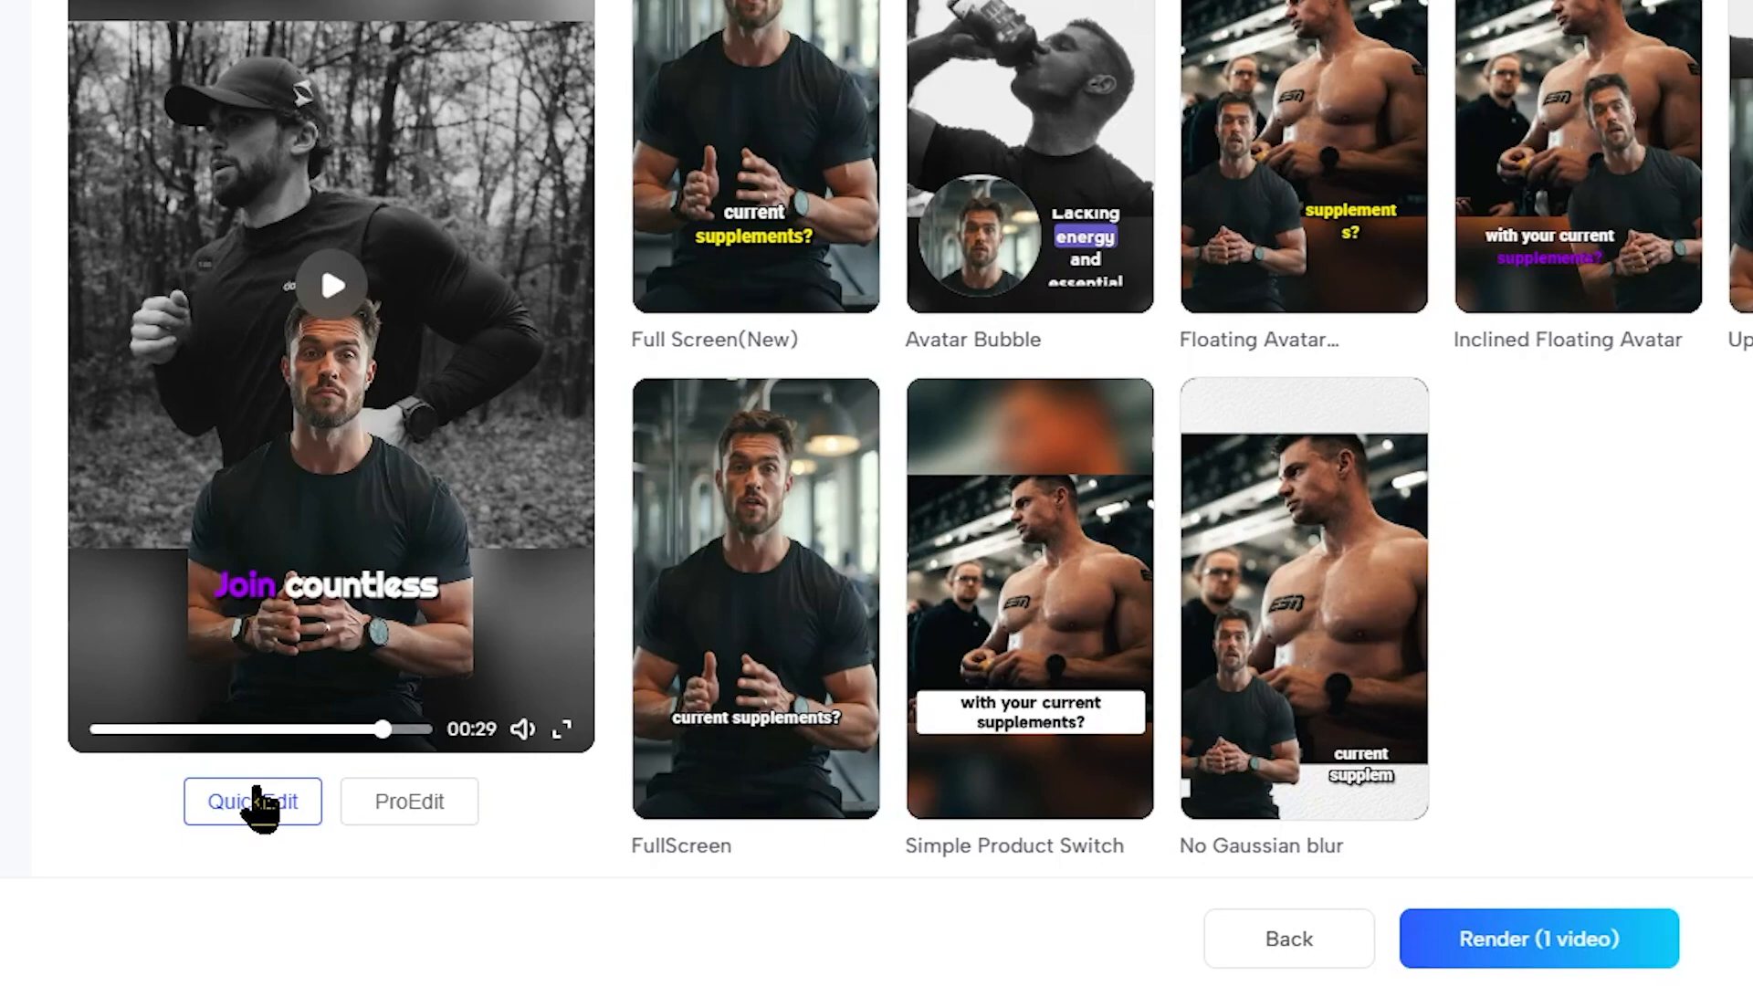
- Try a layout with the media above the avatar for the second scene in QuickEdit, and leave the editor
{"action": "left_click", "coordinate": [257, 791]}
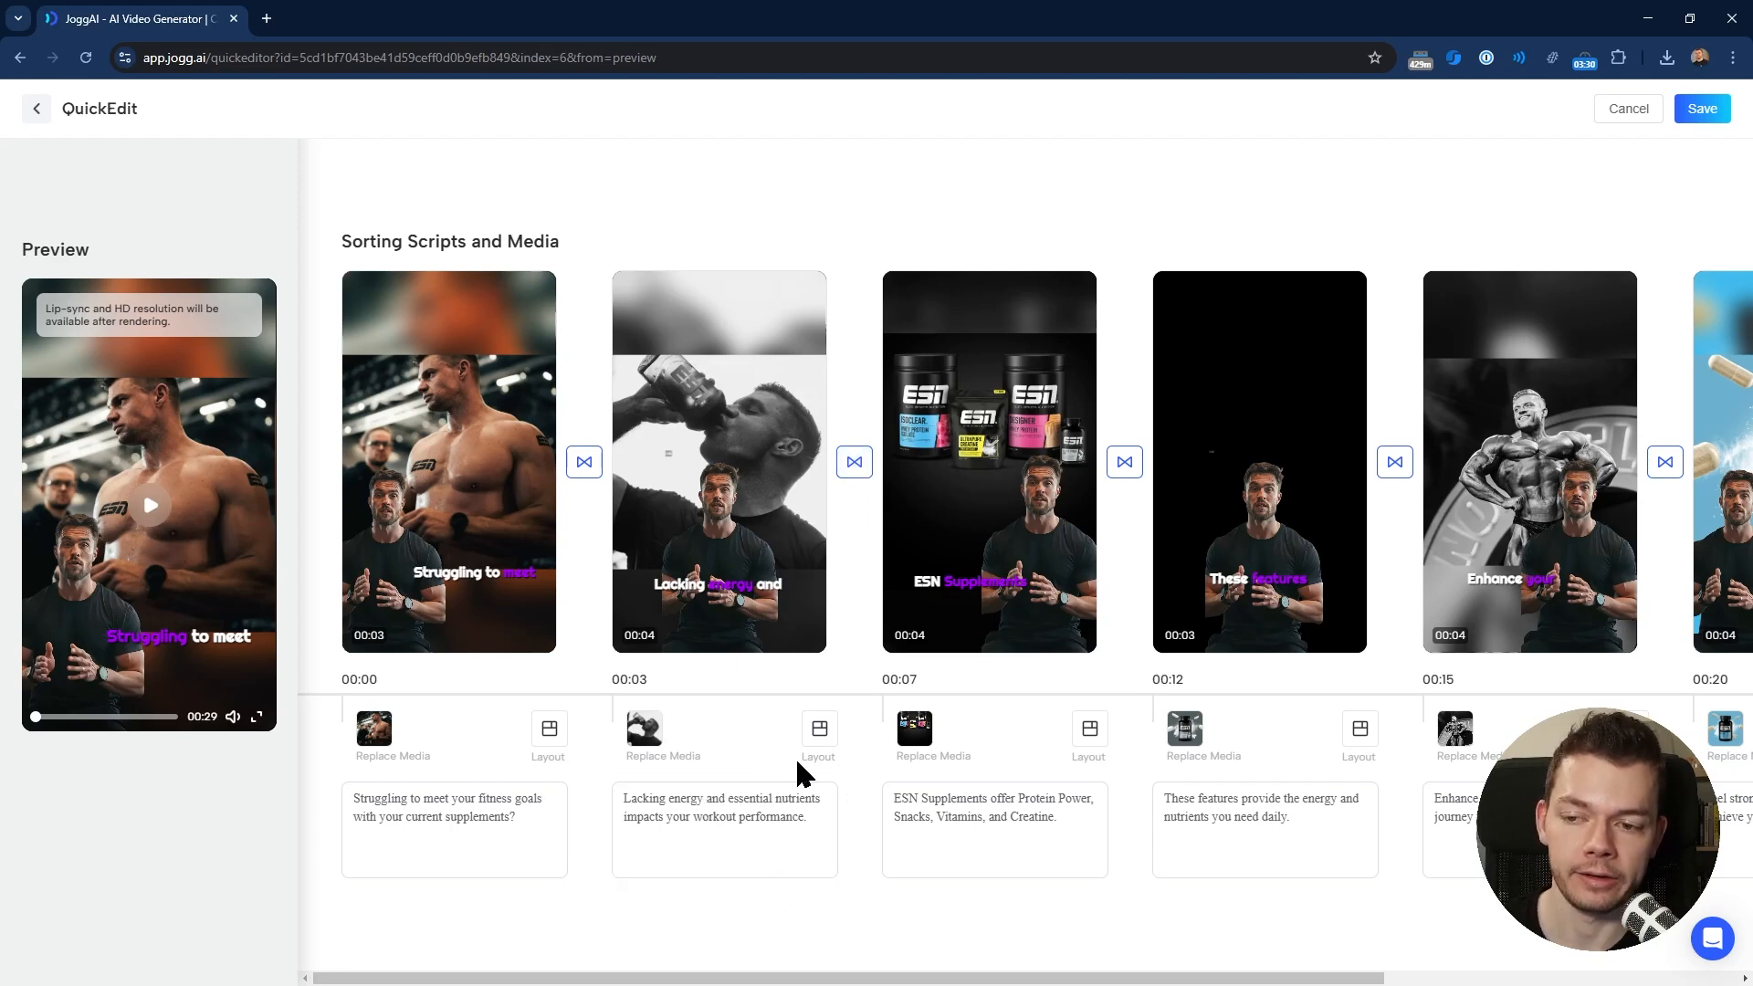
{"action": "left_click", "coordinate": [817, 730]}
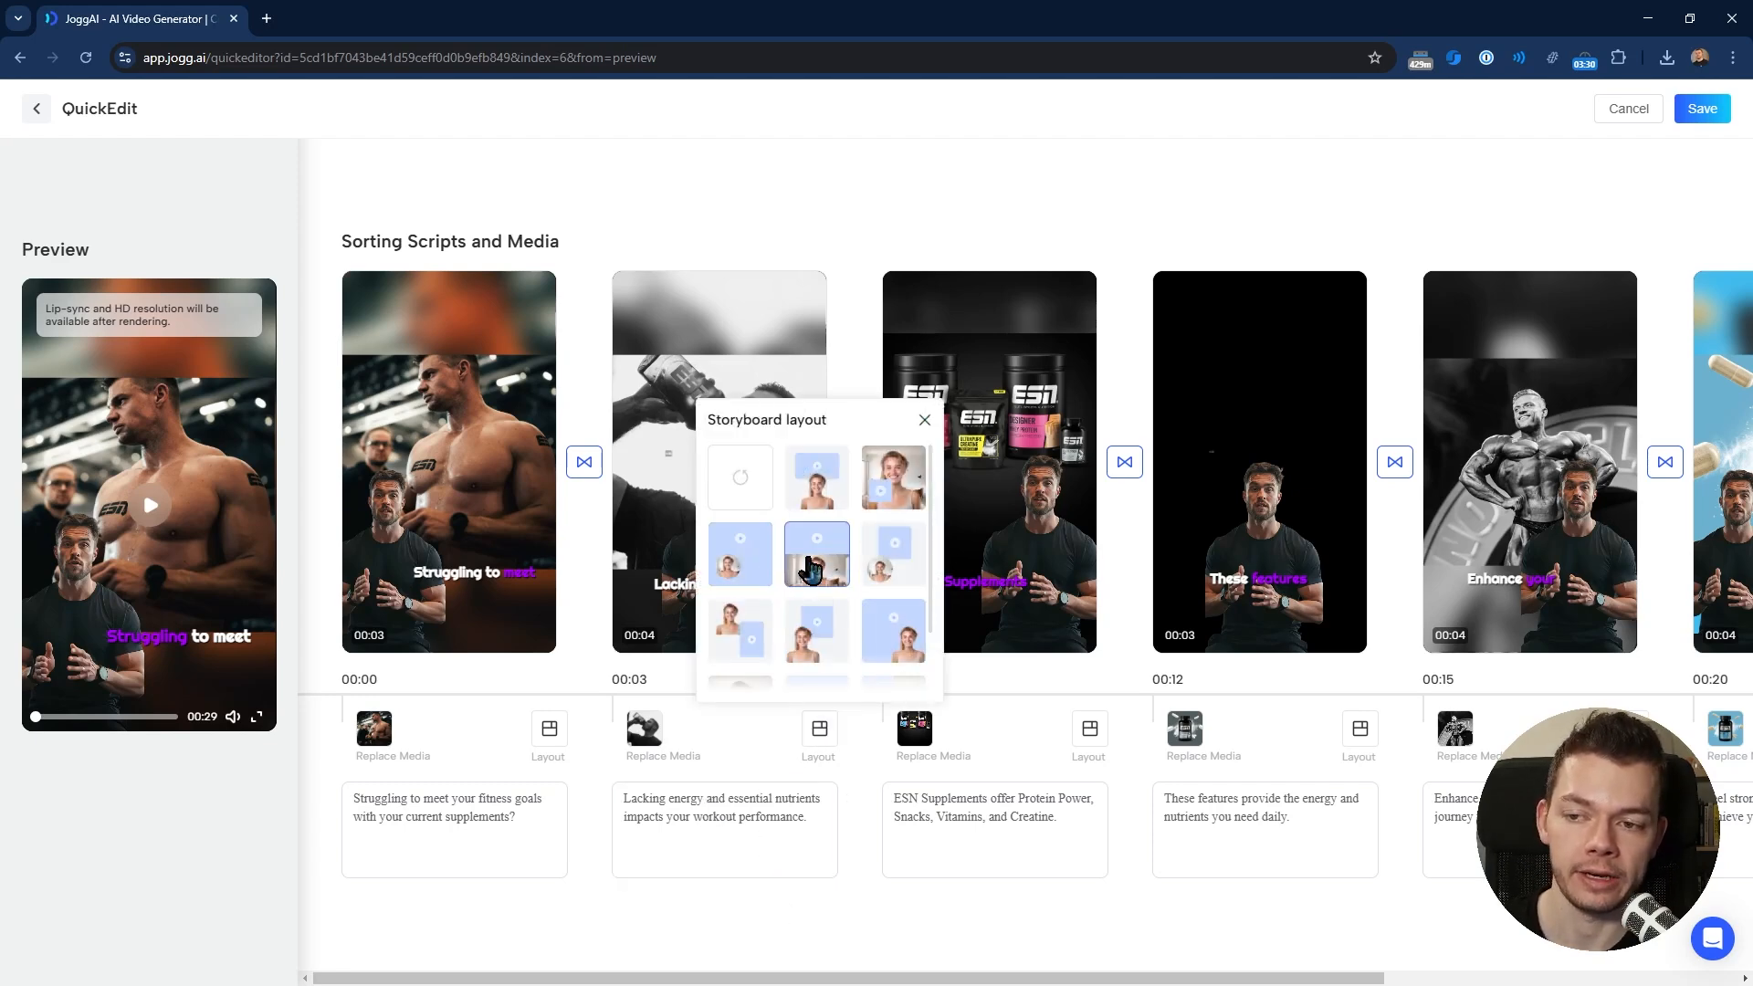
{"action": "left_click", "coordinate": [810, 568]}
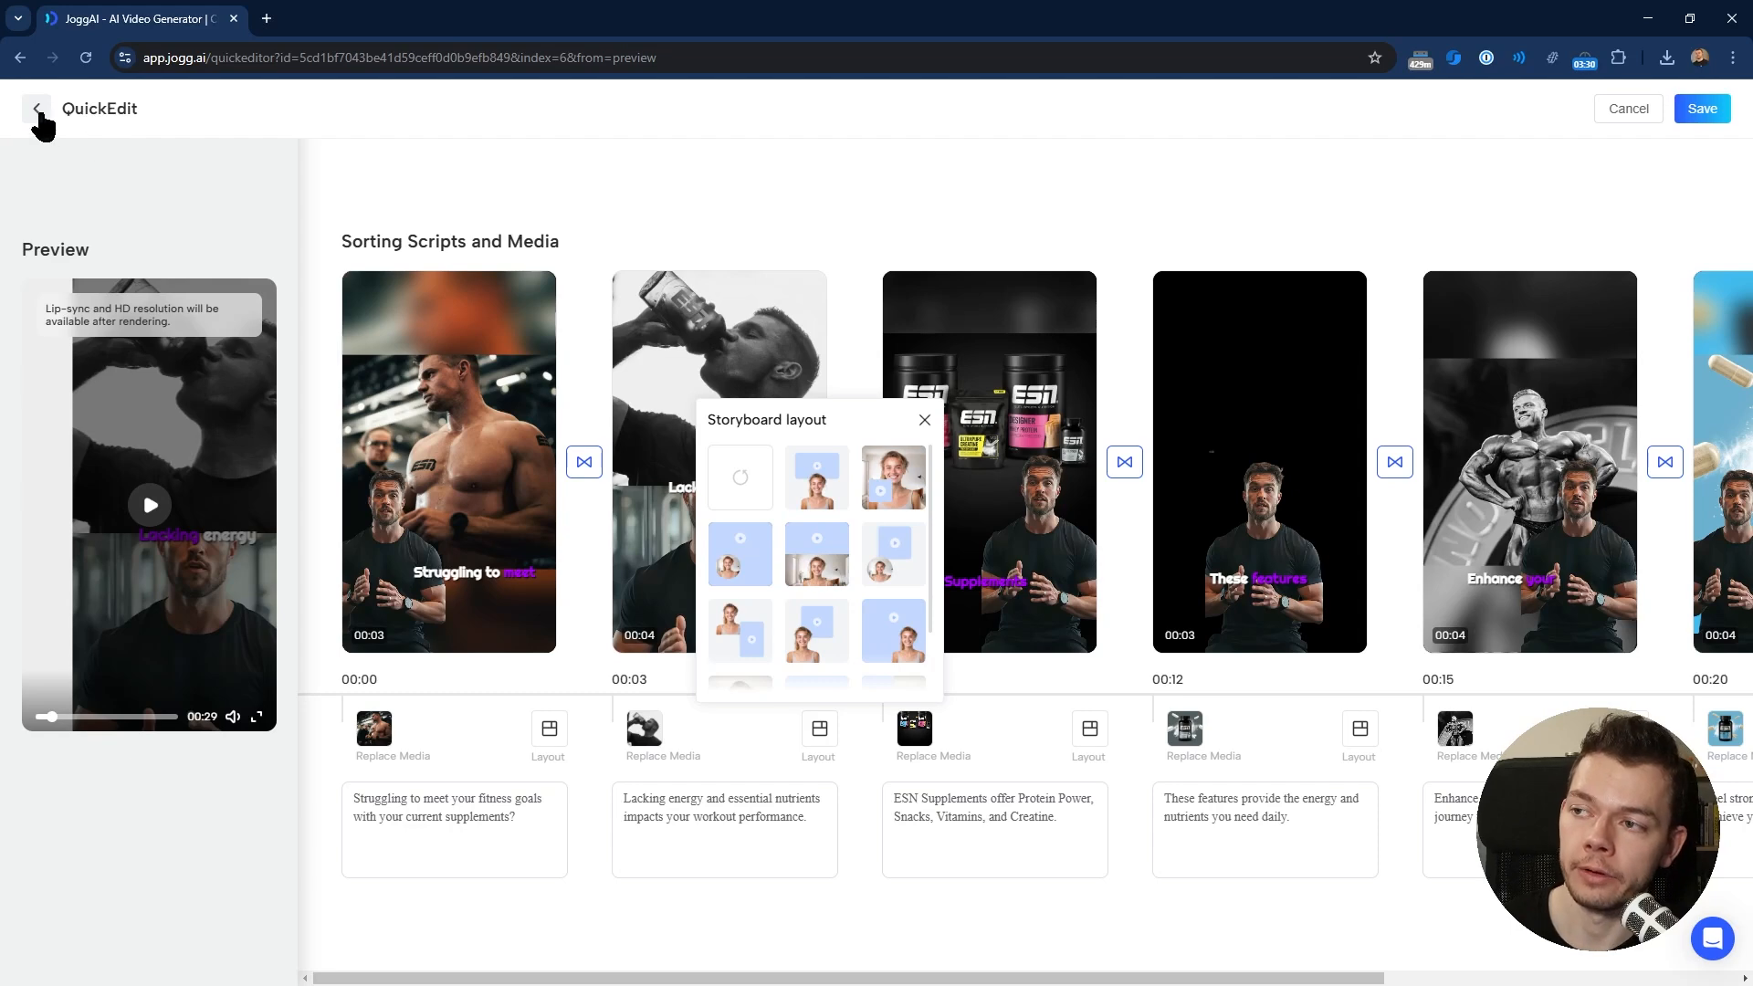
{"action": "left_click", "coordinate": [36, 109]}
{"action": "left_click", "coordinate": [884, 571]}
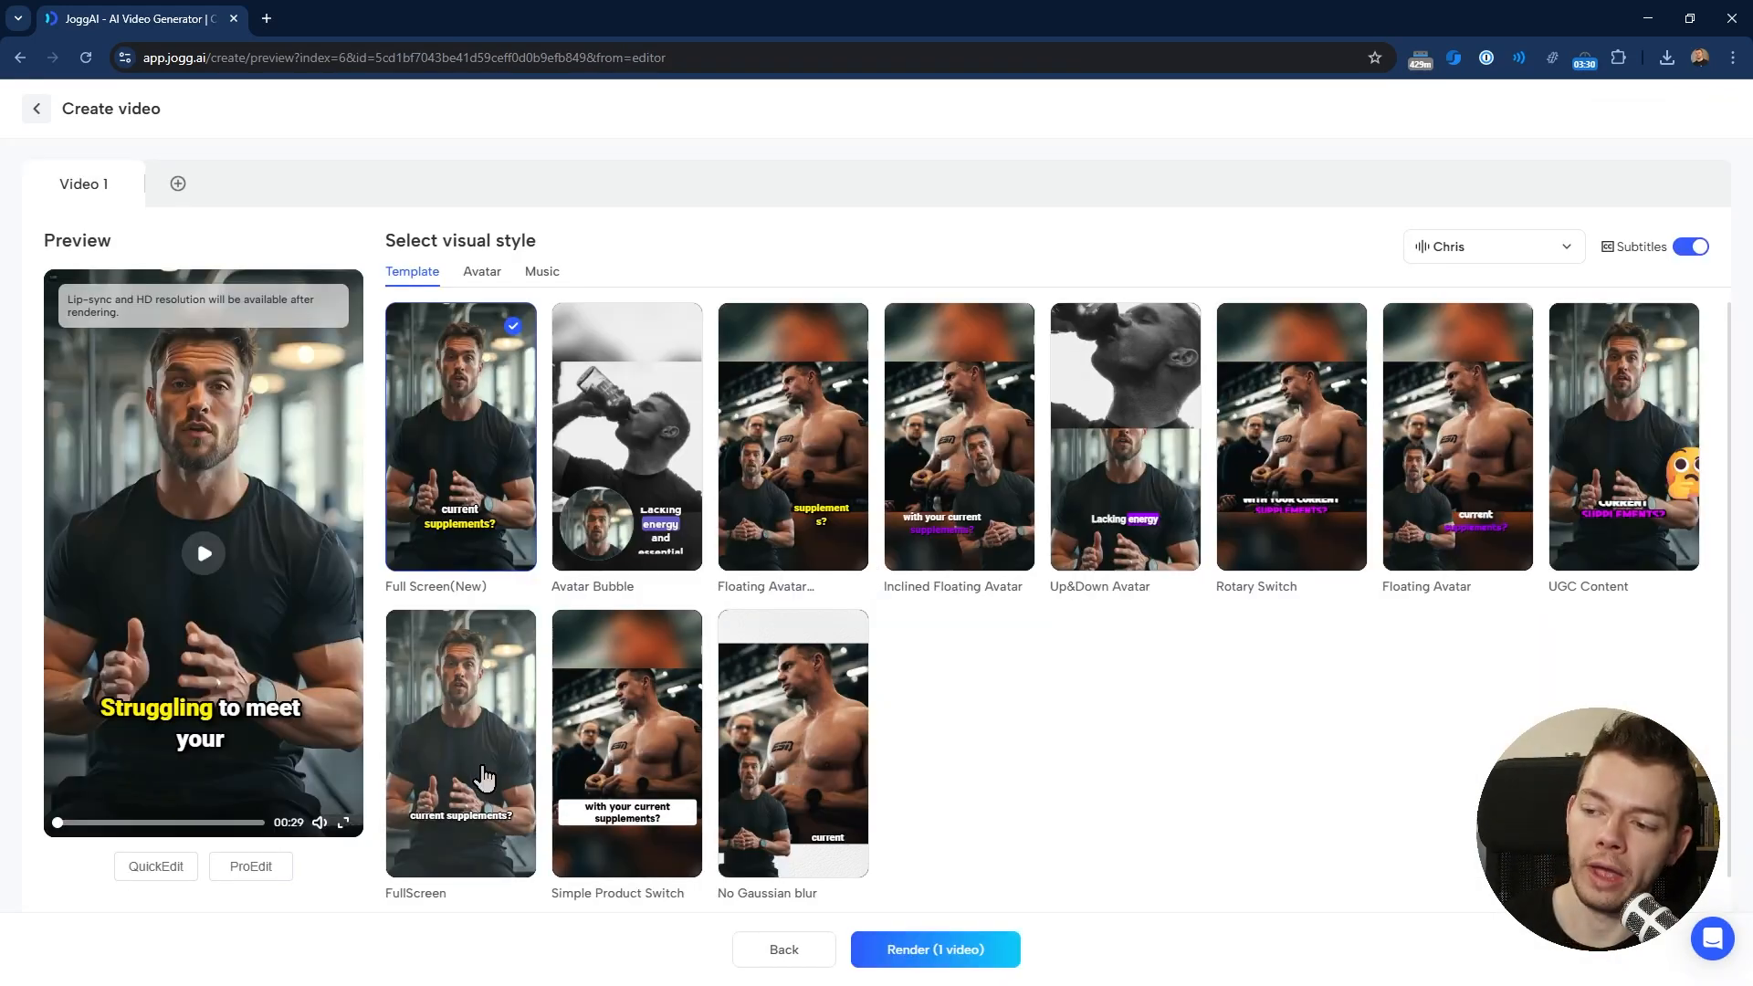
- Try enlarging the subtitles to font size 88 in ProEdit, and return to the visual style page
{"action": "left_click", "coordinate": [251, 869]}
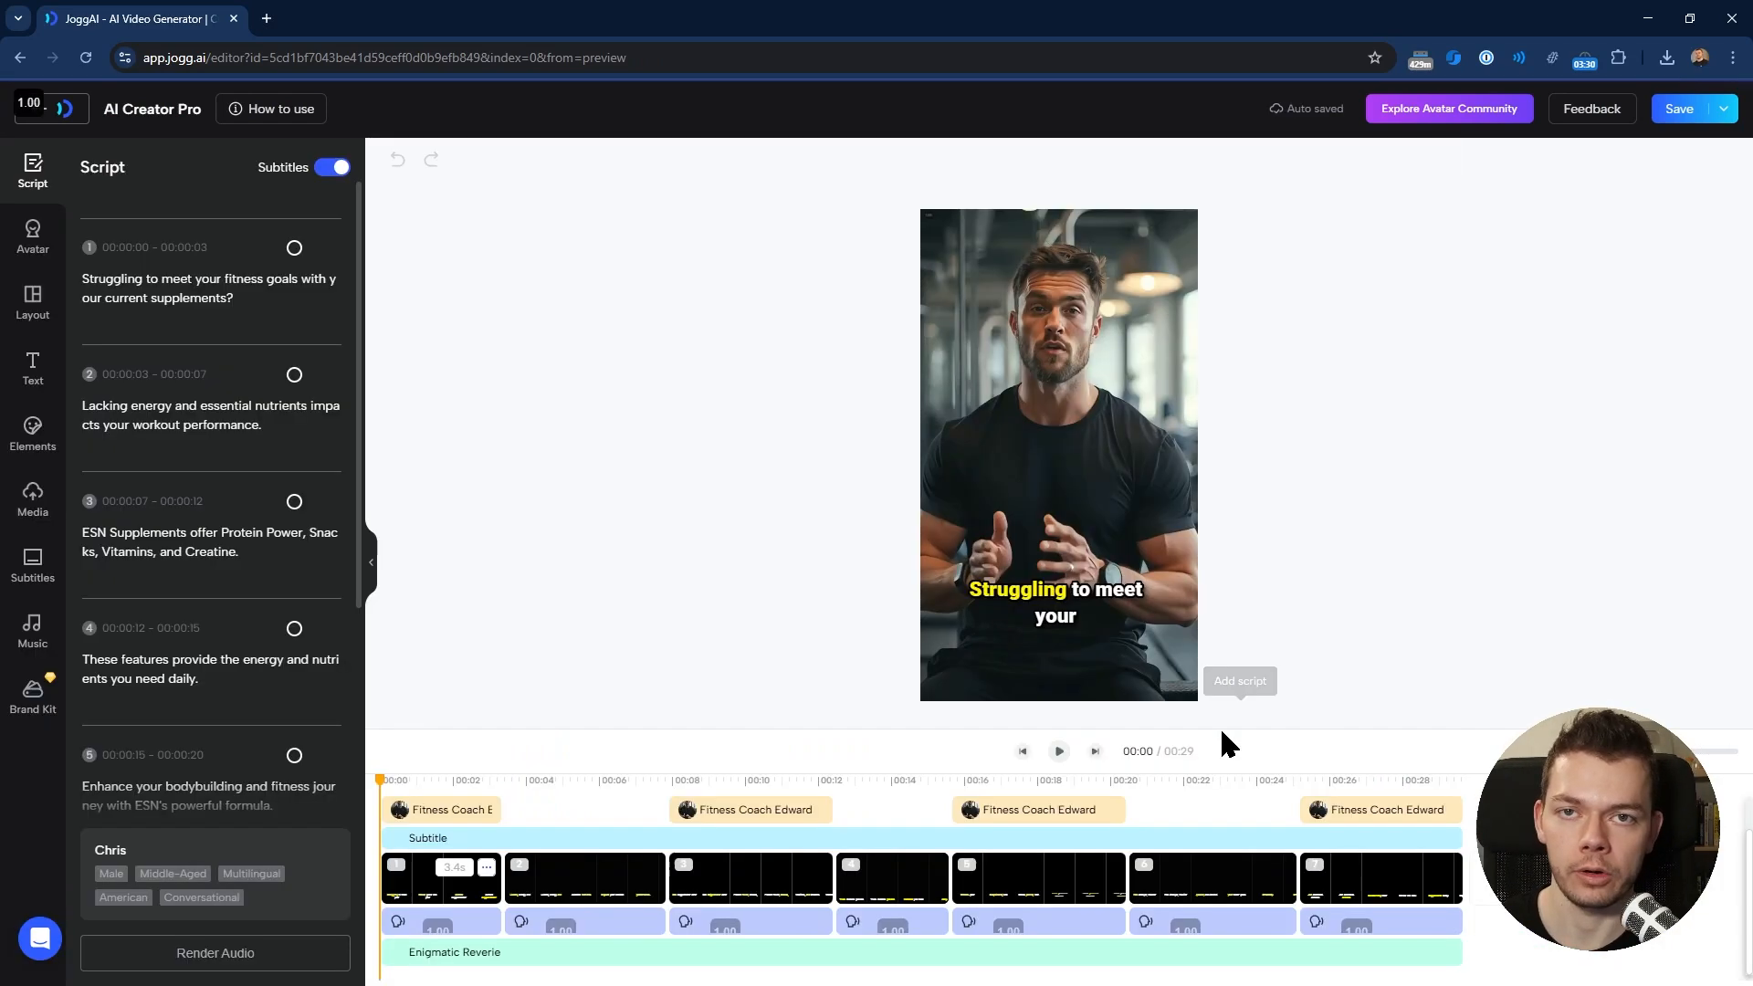
{"action": "left_click", "coordinate": [1091, 607]}
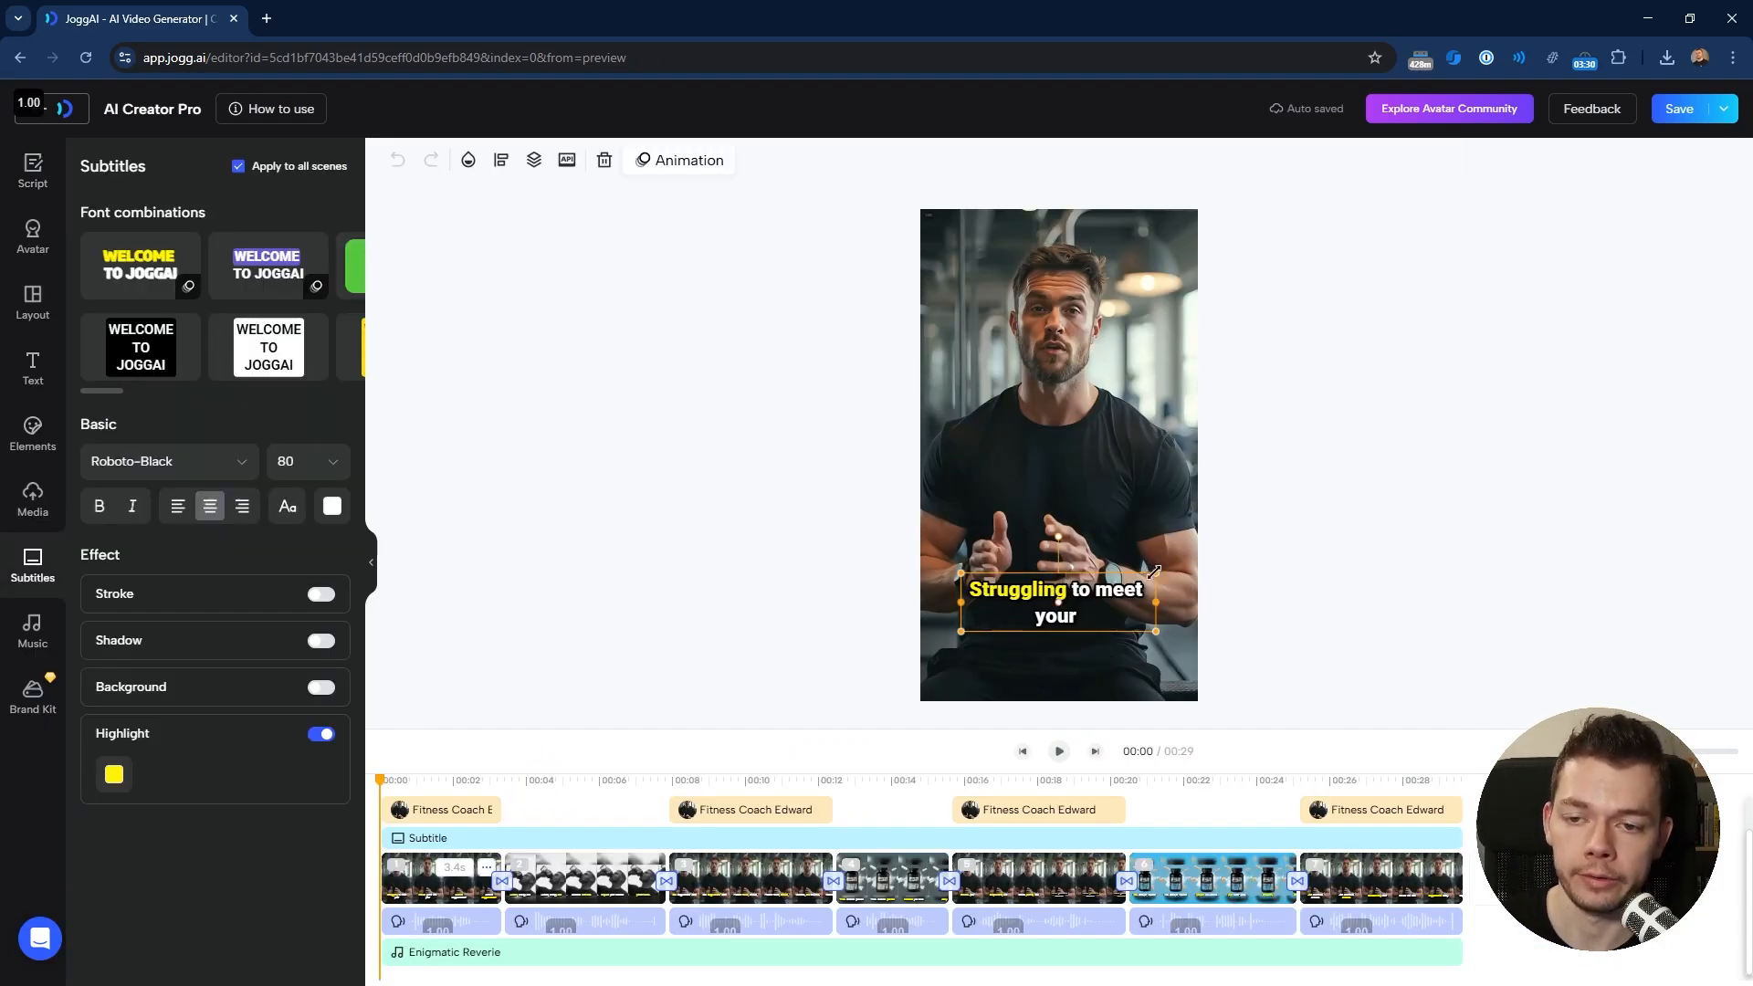
{"action": "left_click_drag", "start_coordinate": [1162, 573], "coordinate": [1184, 552]}
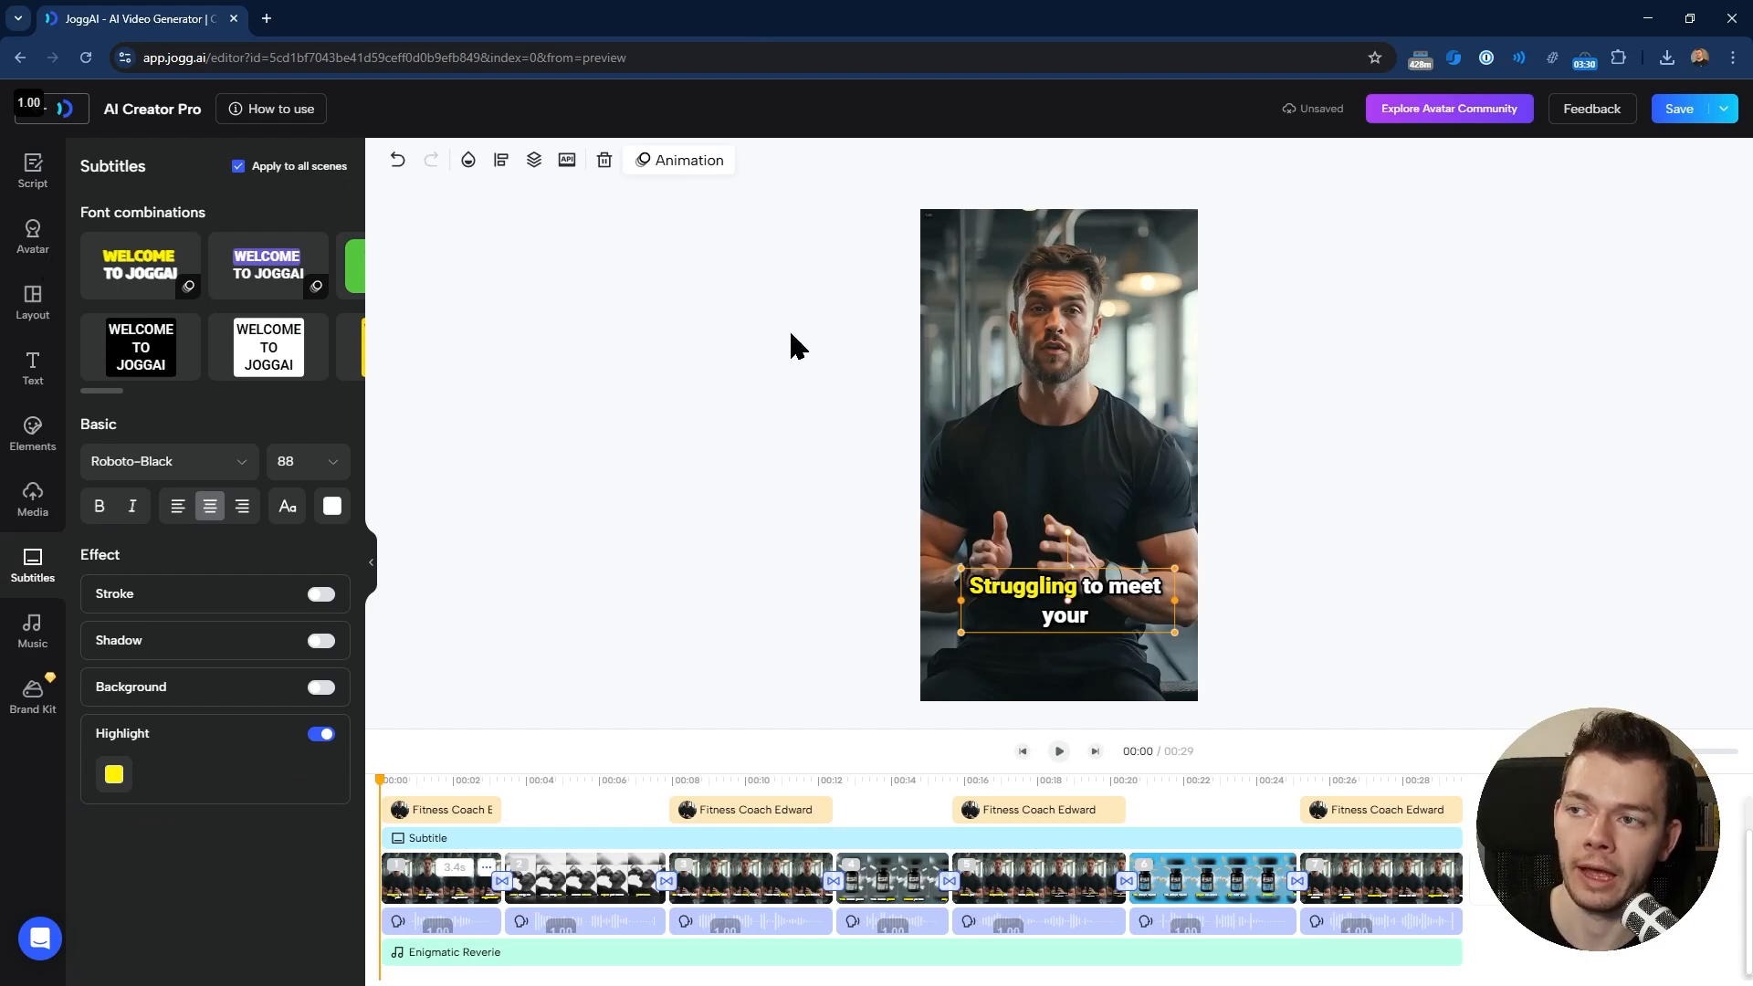
{"action": "left_click", "coordinate": [64, 109]}
{"action": "left_click", "coordinate": [884, 567]}
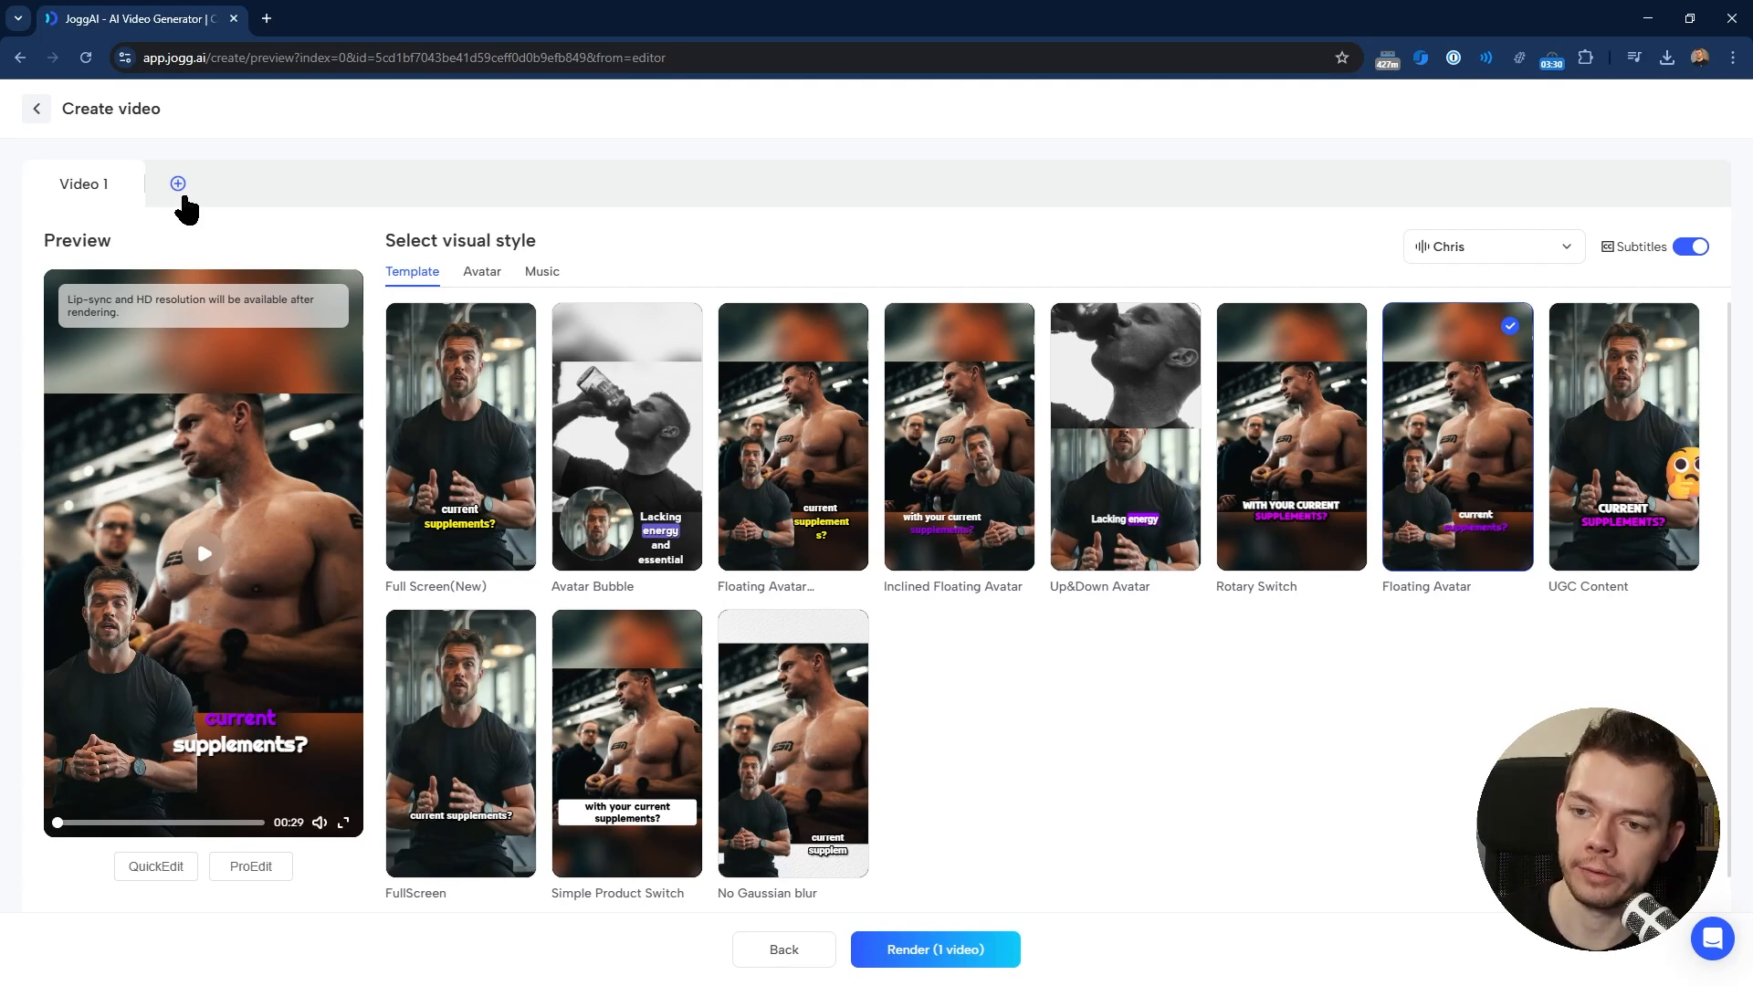
- Add a second video version beside Video 1 and start rendering
{"action": "left_click", "coordinate": [180, 188]}
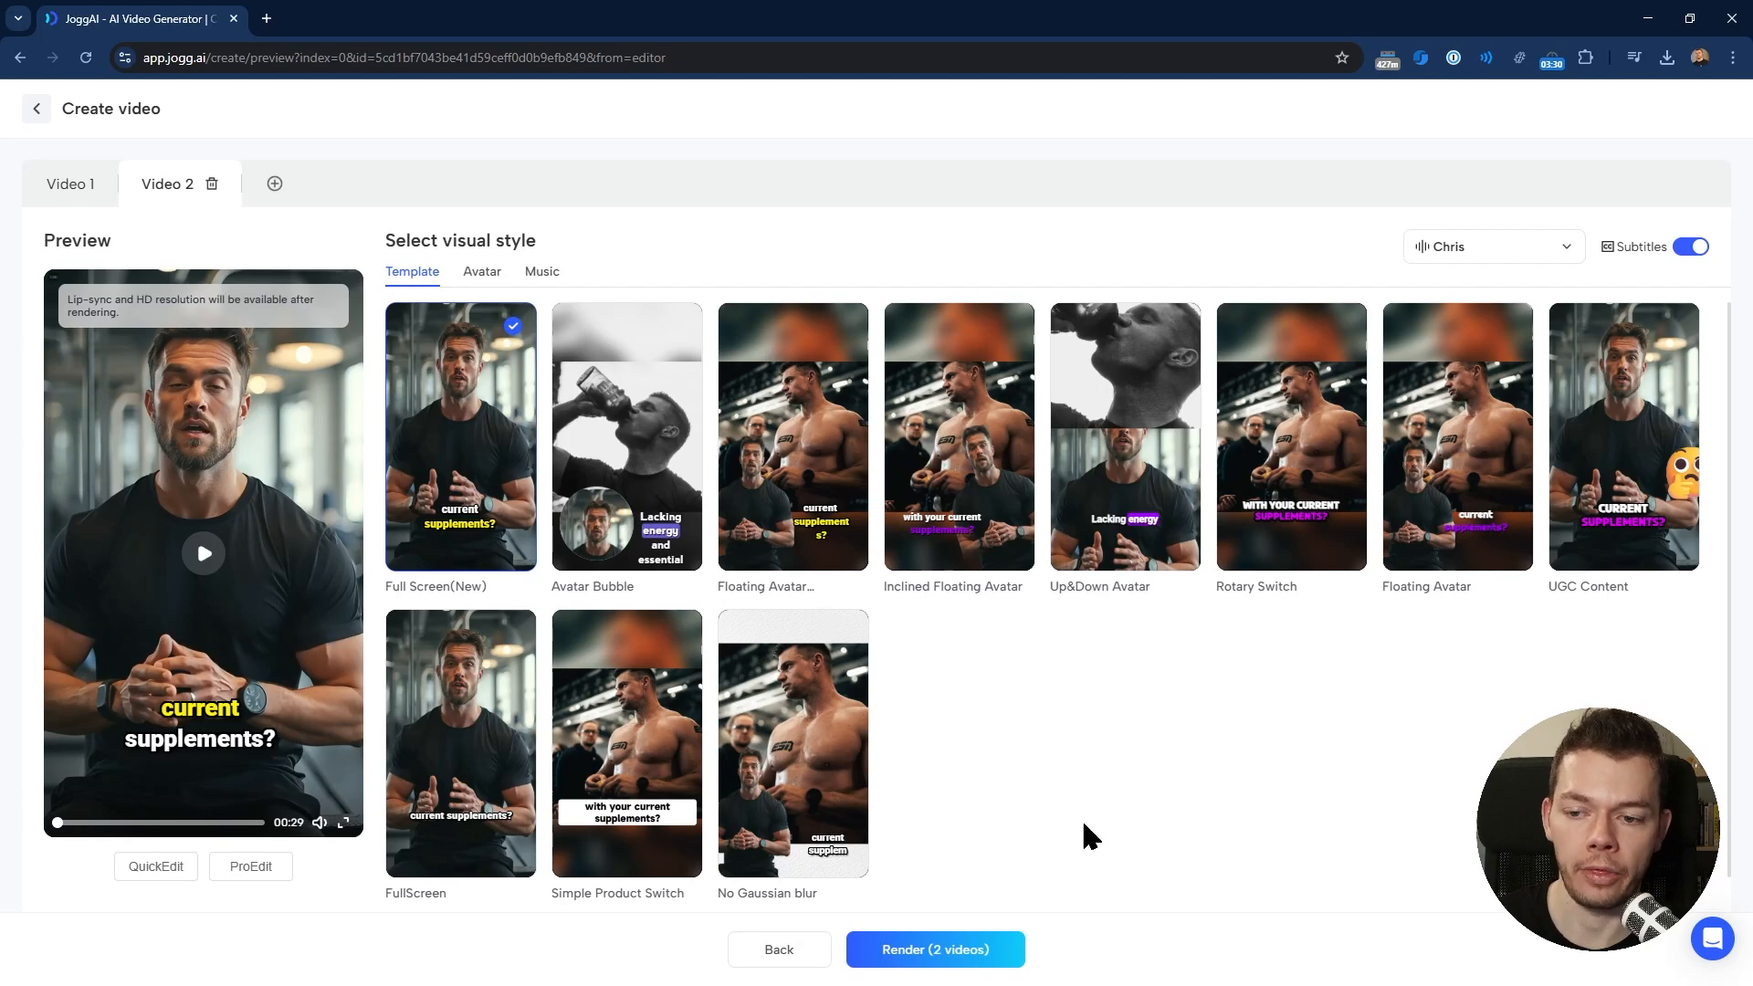
{"action": "left_click", "coordinate": [971, 969]}
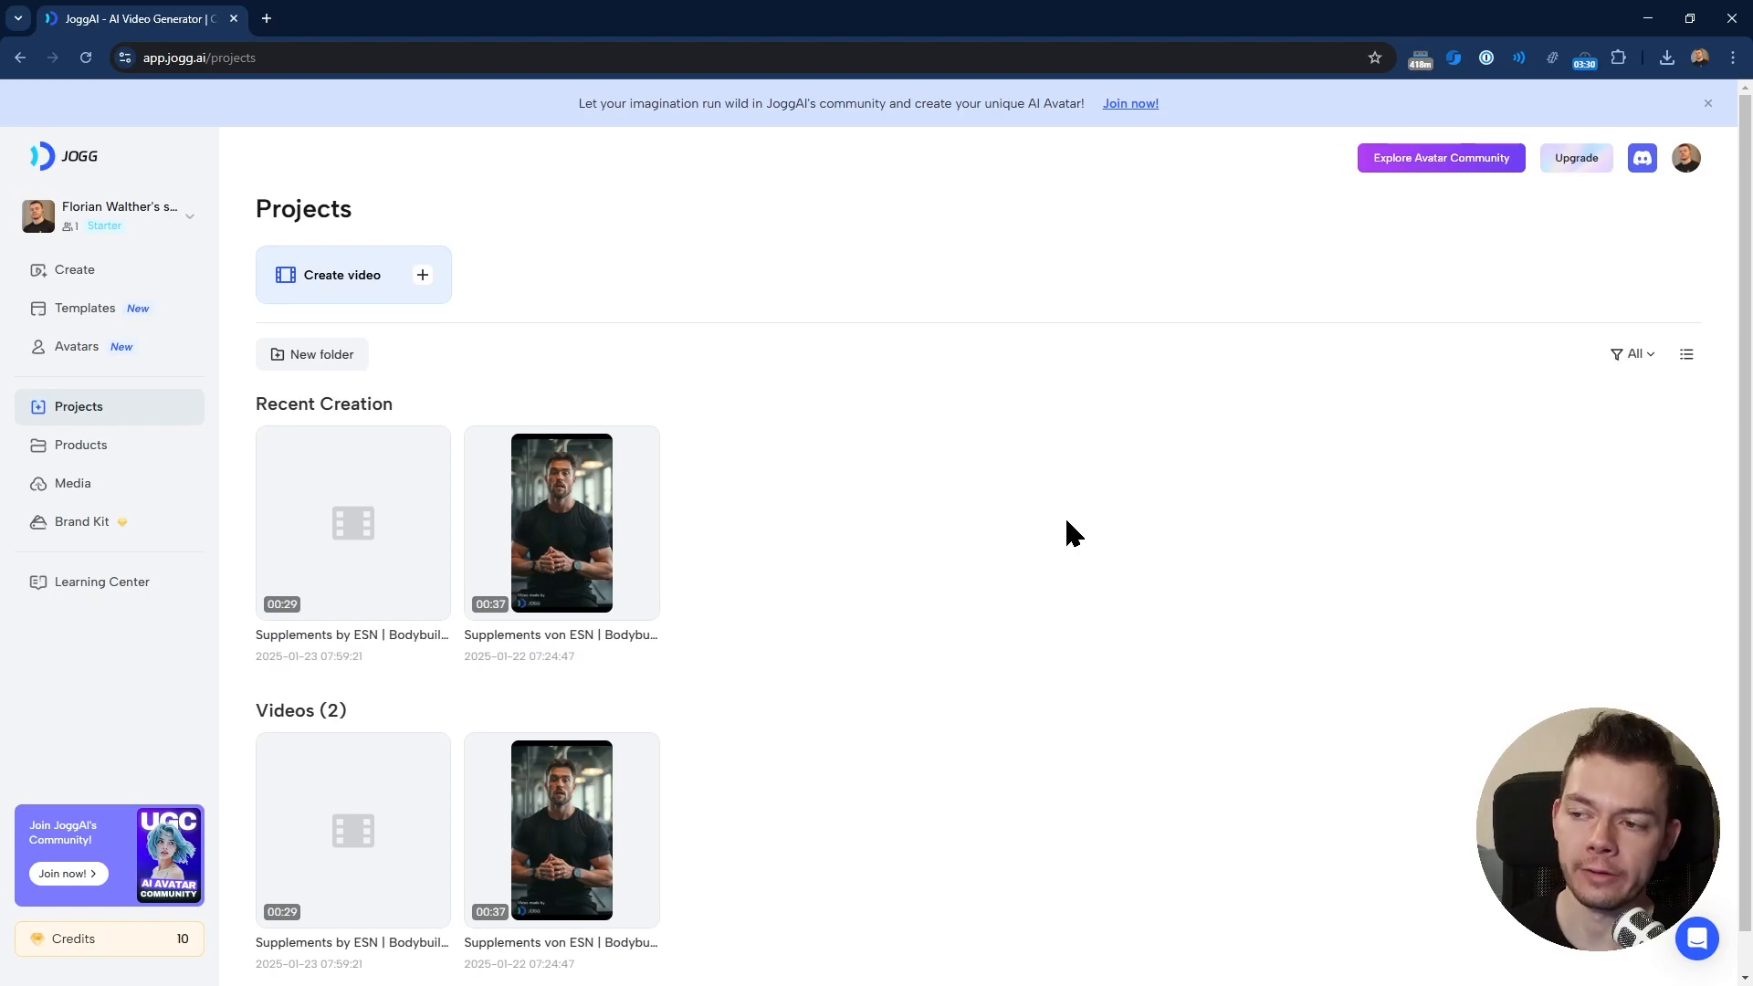
- Play the newly rendered ESN supplements video from Projects, pausing at about 10 seconds before watching it to the end
{"action": "left_click", "coordinate": [354, 536]}
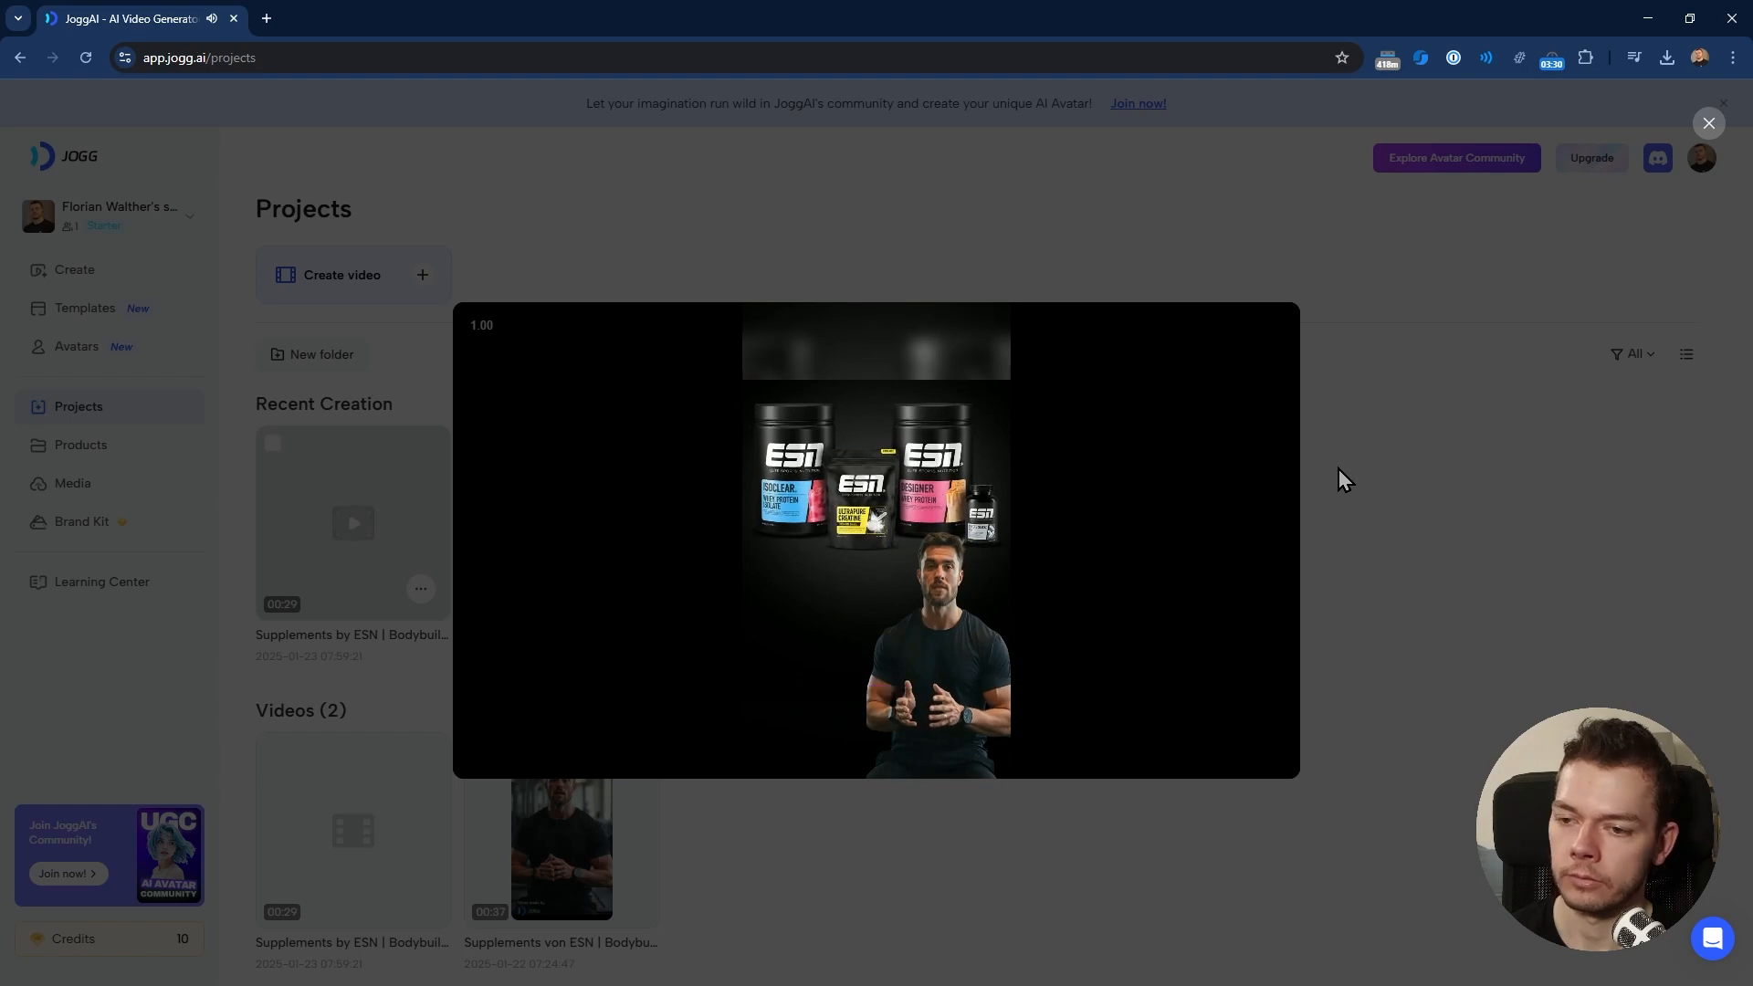
{"action": "left_click", "coordinate": [868, 568]}
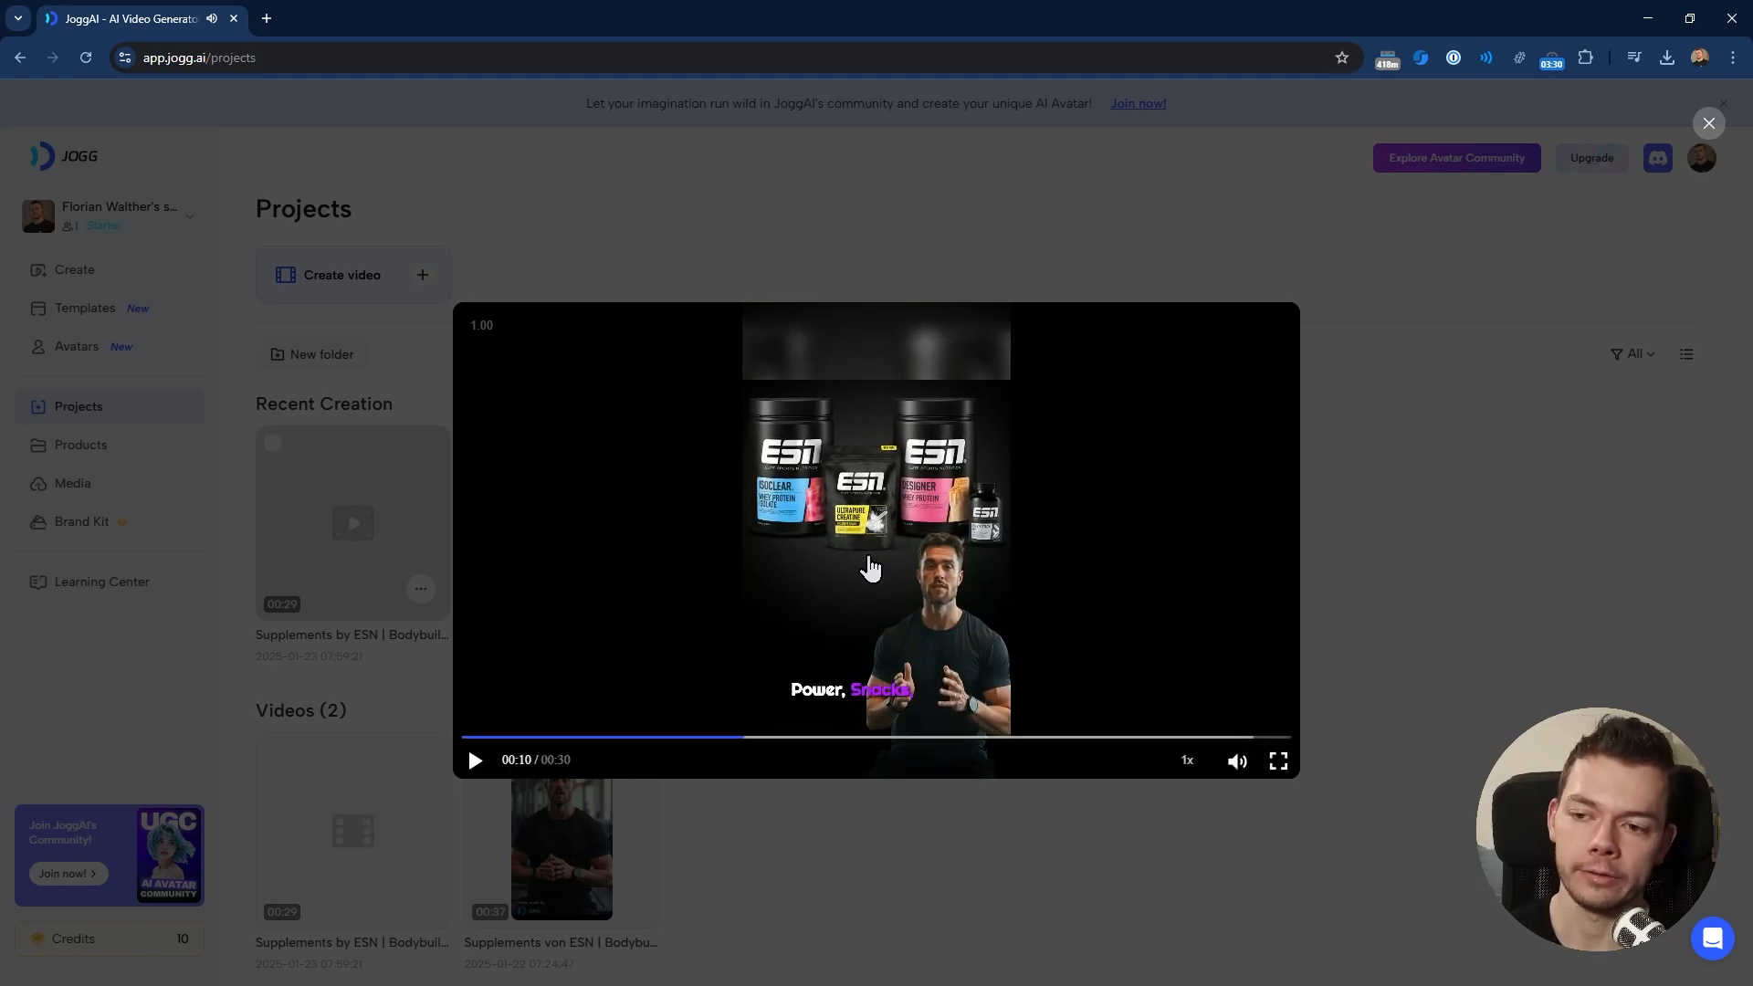
{"action": "left_click", "coordinate": [868, 568]}
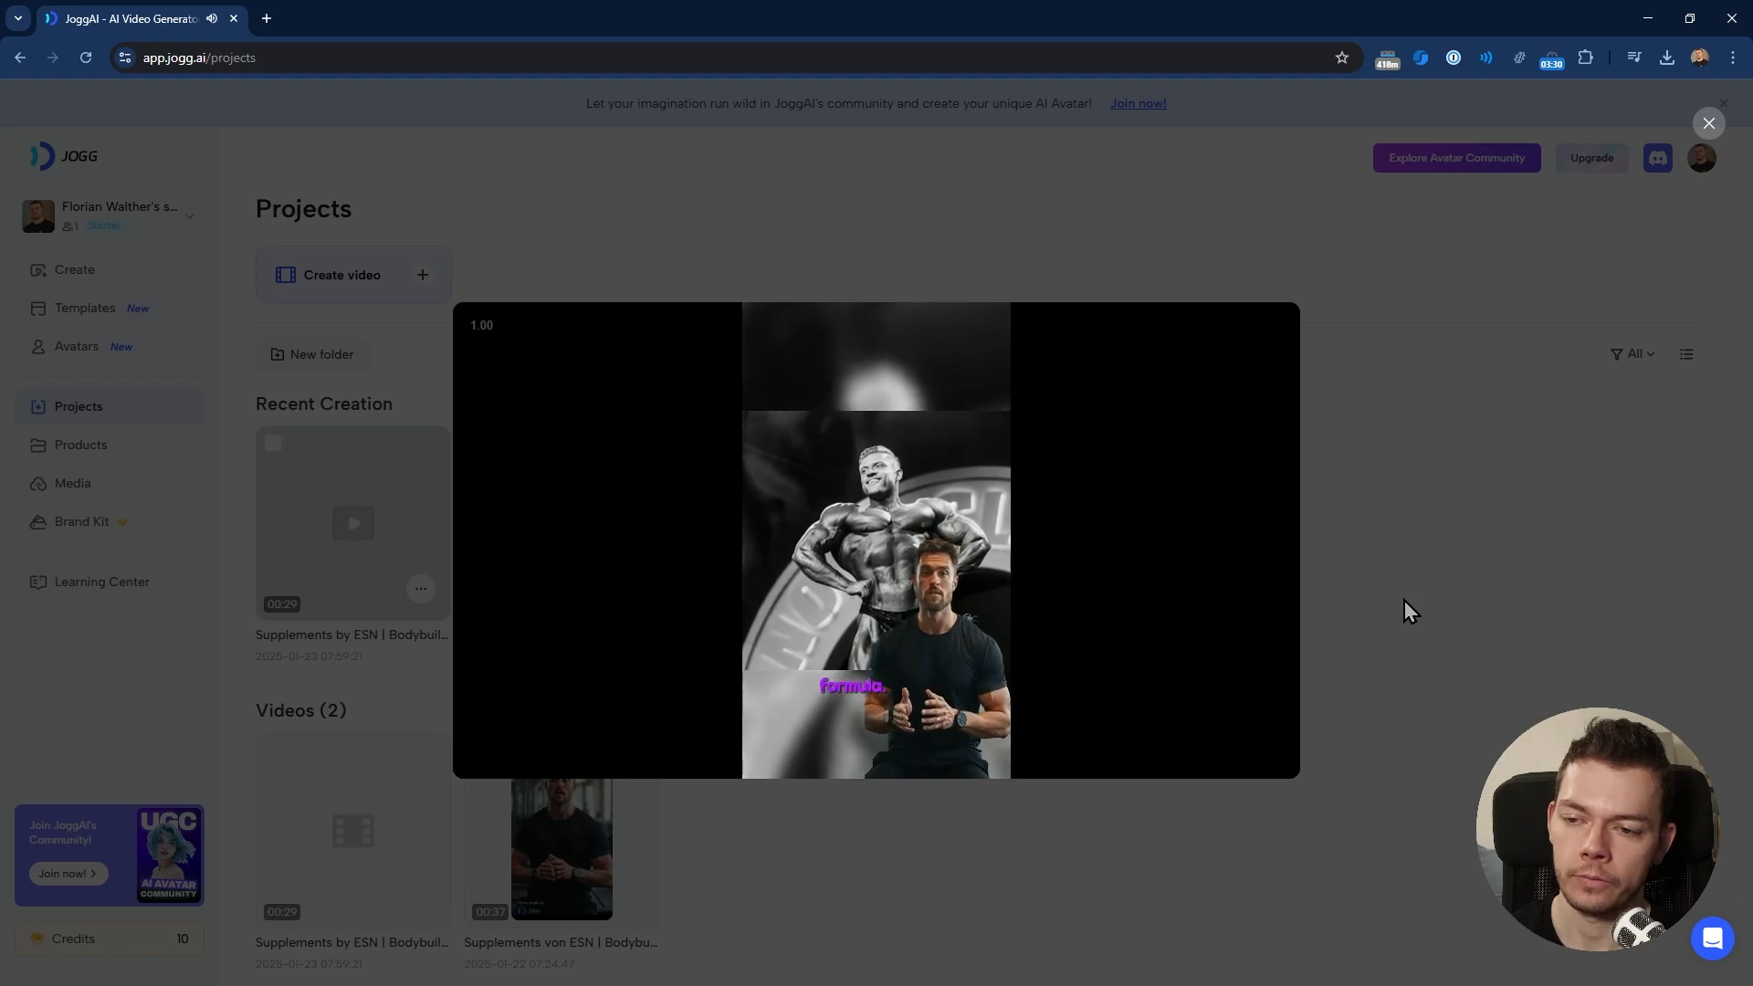
{"action": "mouse_move", "coordinate": [1255, 598]}
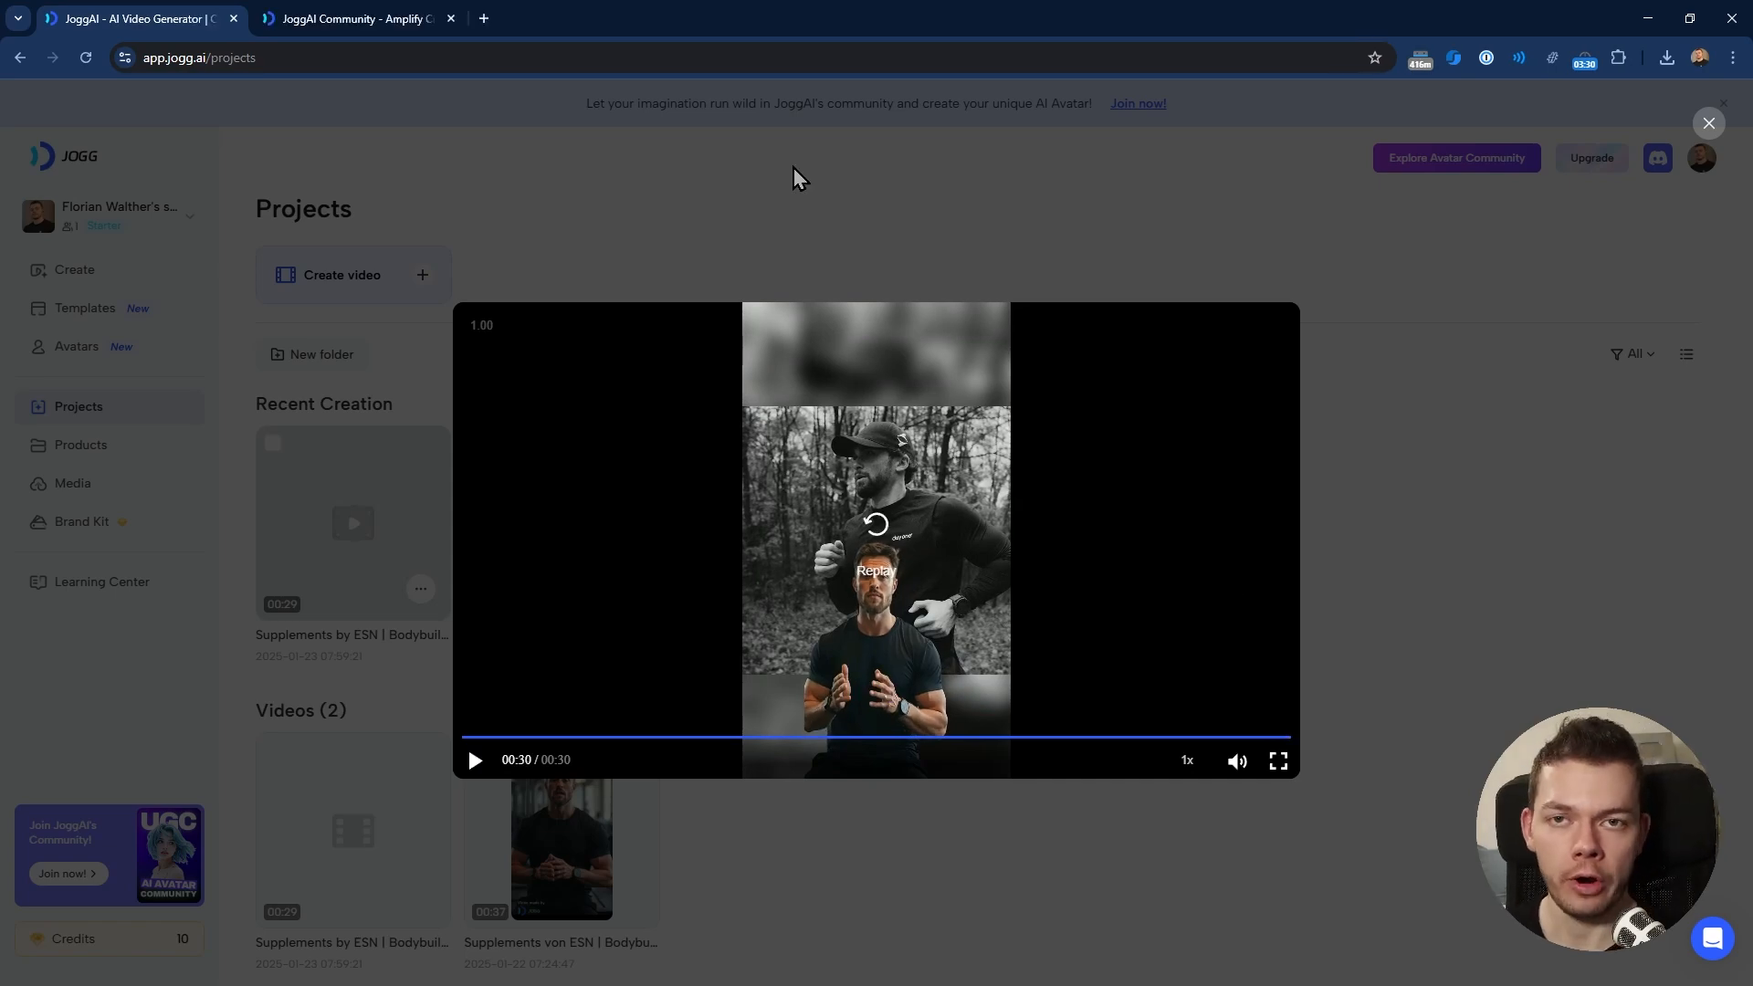
- Browse the avatars shared in the JoggAI Community gallery and return to the JoggAI video generator
{"action": "key", "text": "ctrl+Tab"}
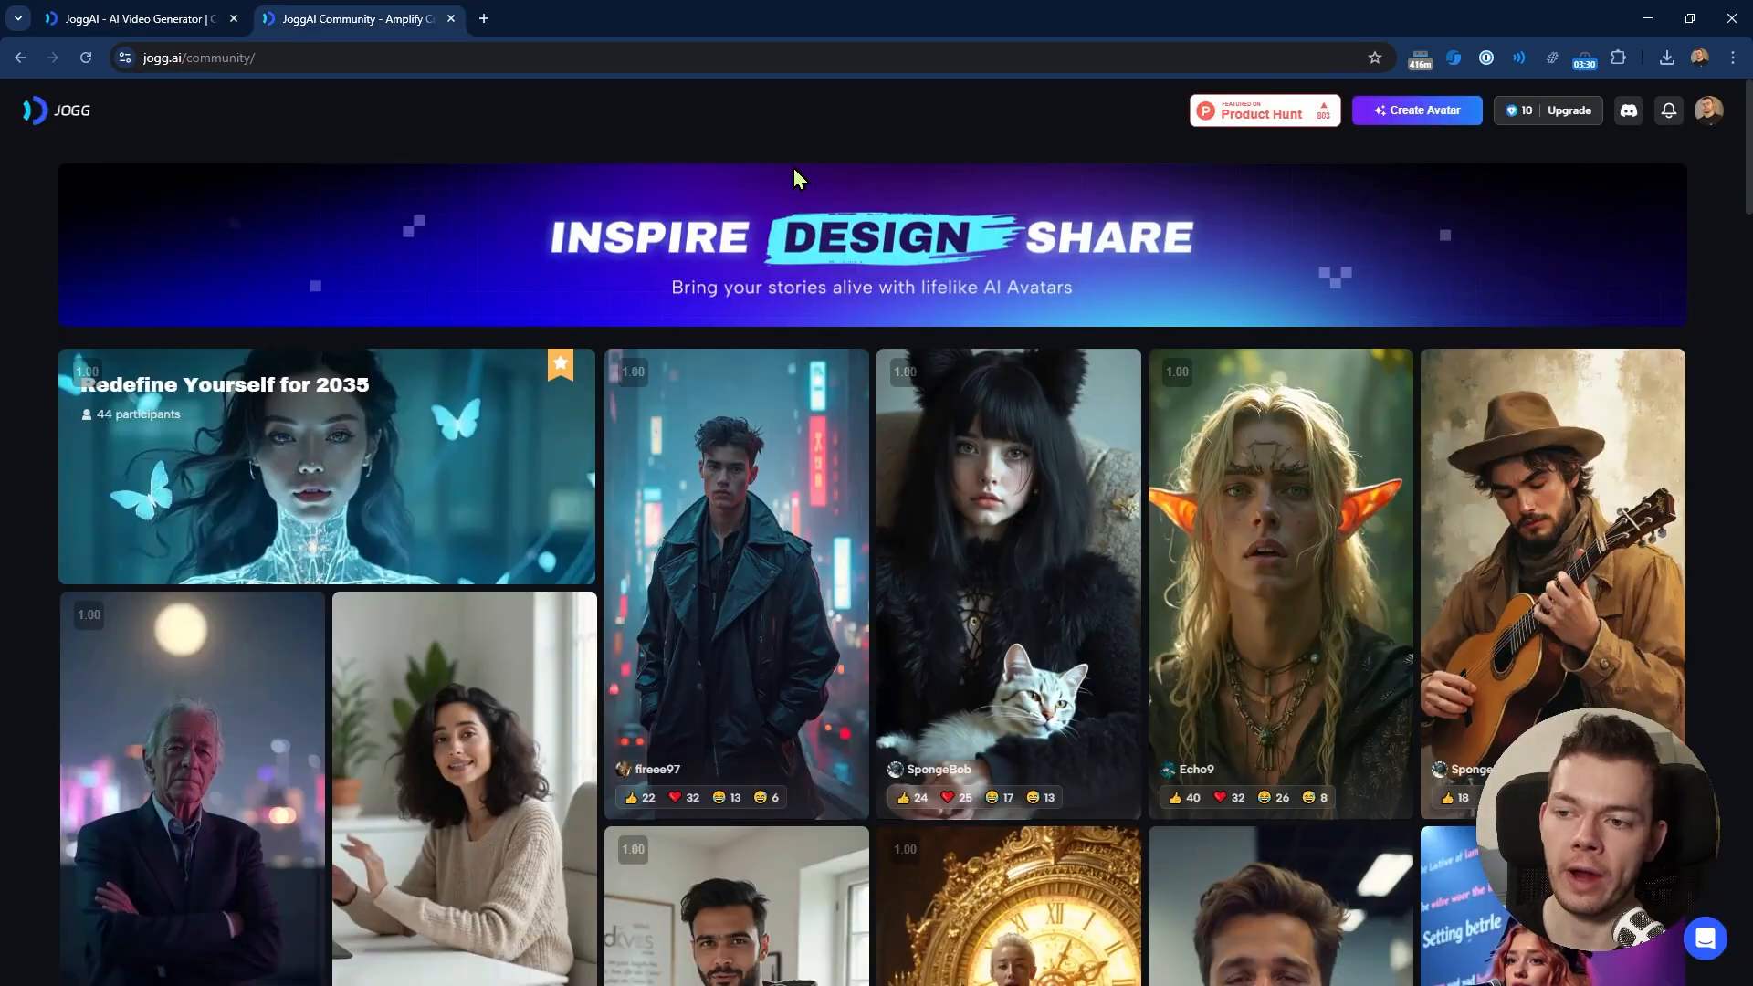
{"action": "scroll", "coordinate": [908, 294], "scroll_direction": "down", "scroll_amount": 15}
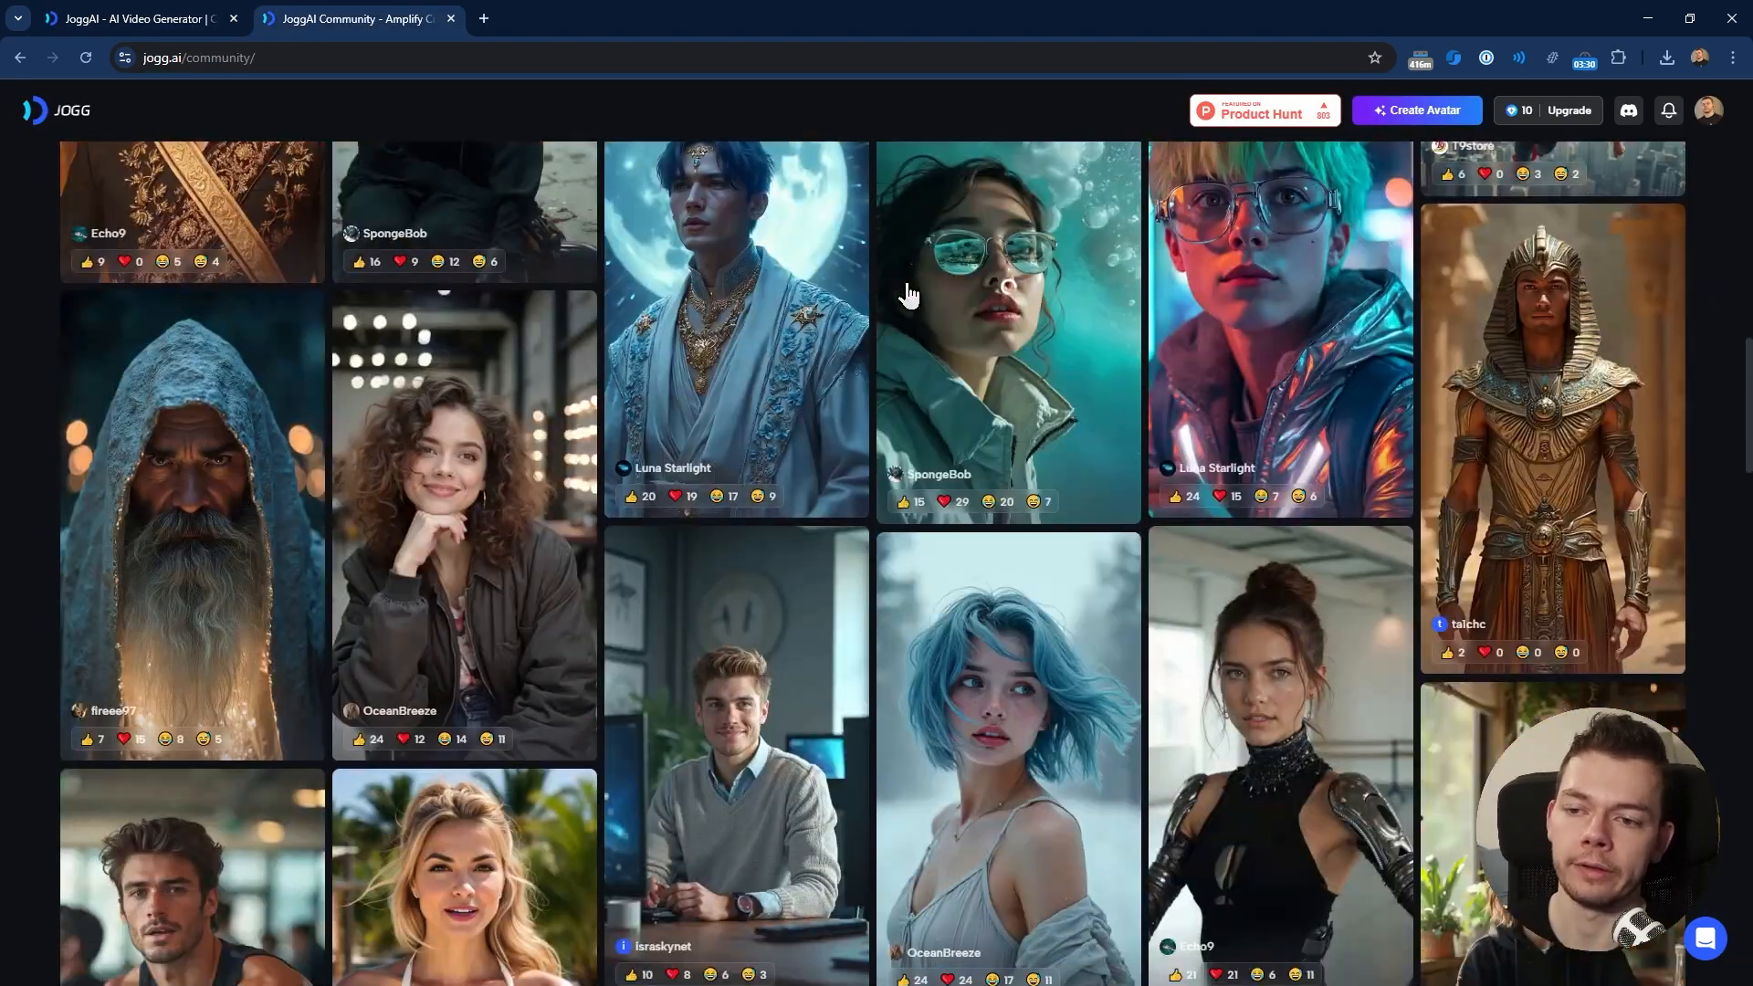
{"action": "scroll", "coordinate": [908, 294], "scroll_direction": "down", "scroll_amount": 2}
{"action": "scroll", "coordinate": [908, 294], "scroll_direction": "up", "scroll_amount": 15}
{"action": "key", "text": "ctrl+Tab"}
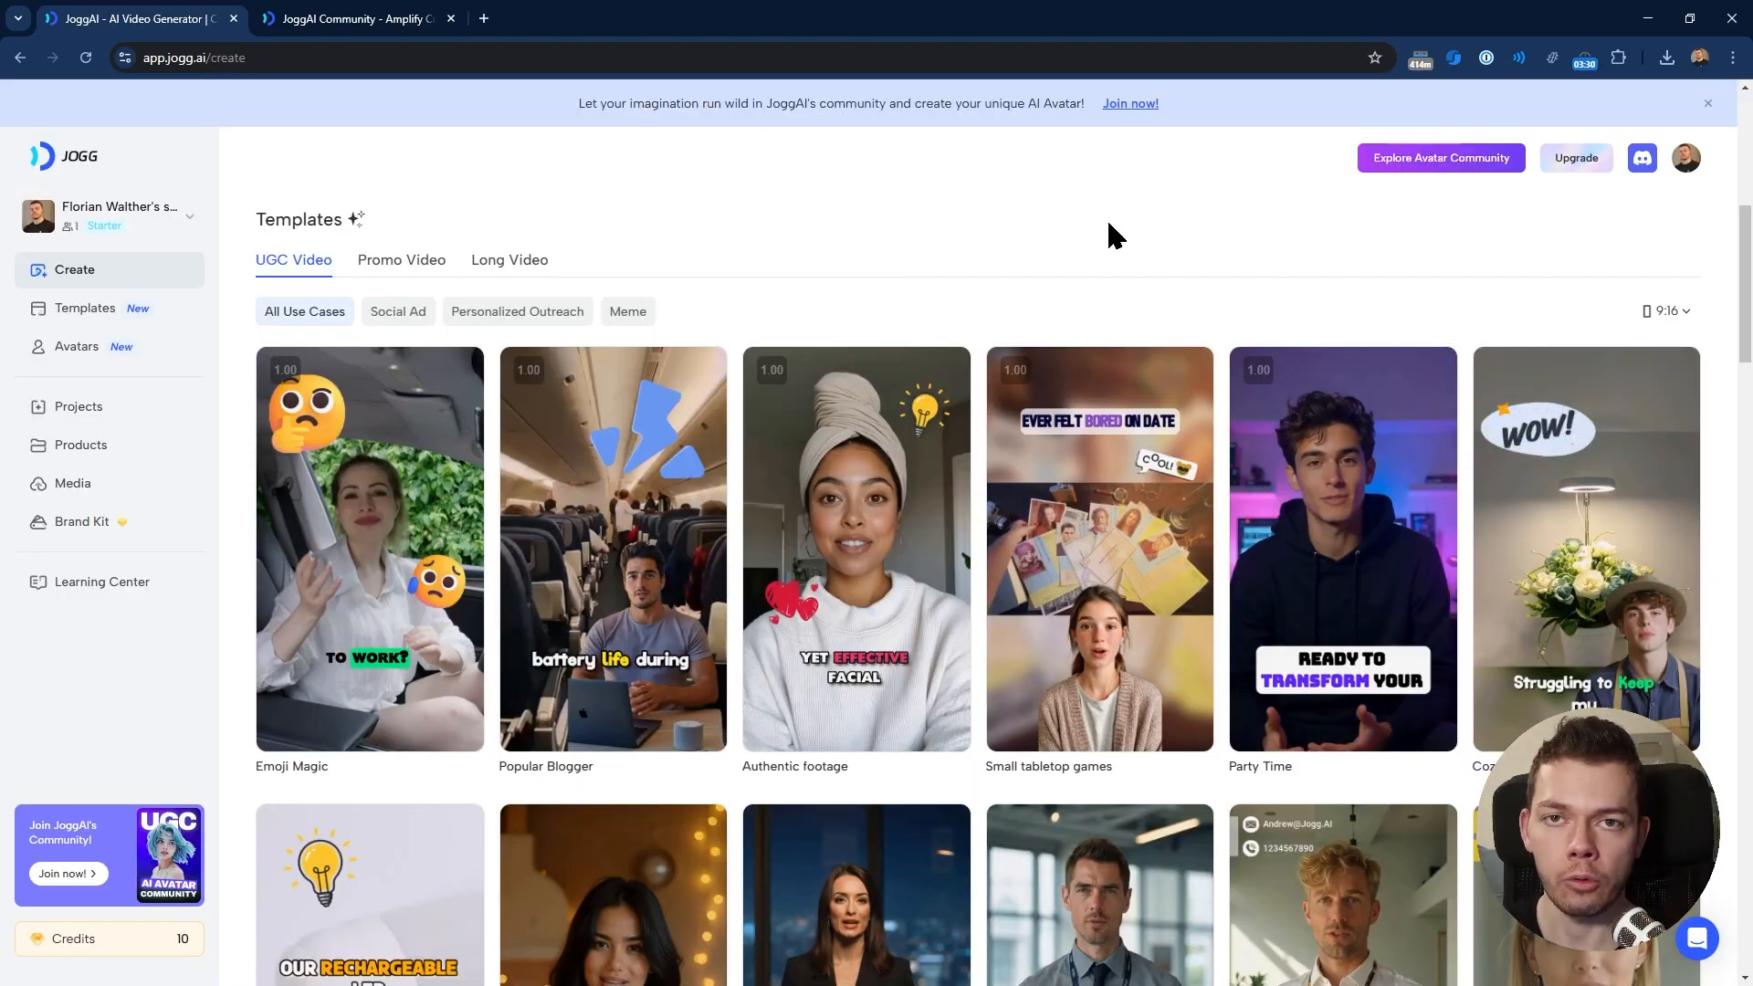
- Examine the 9:16 UGC video templates for all use cases, including the outreach, meme, product and New Year designs
{"action": "scroll", "coordinate": [1077, 315], "scroll_direction": "down", "scroll_amount": 4}
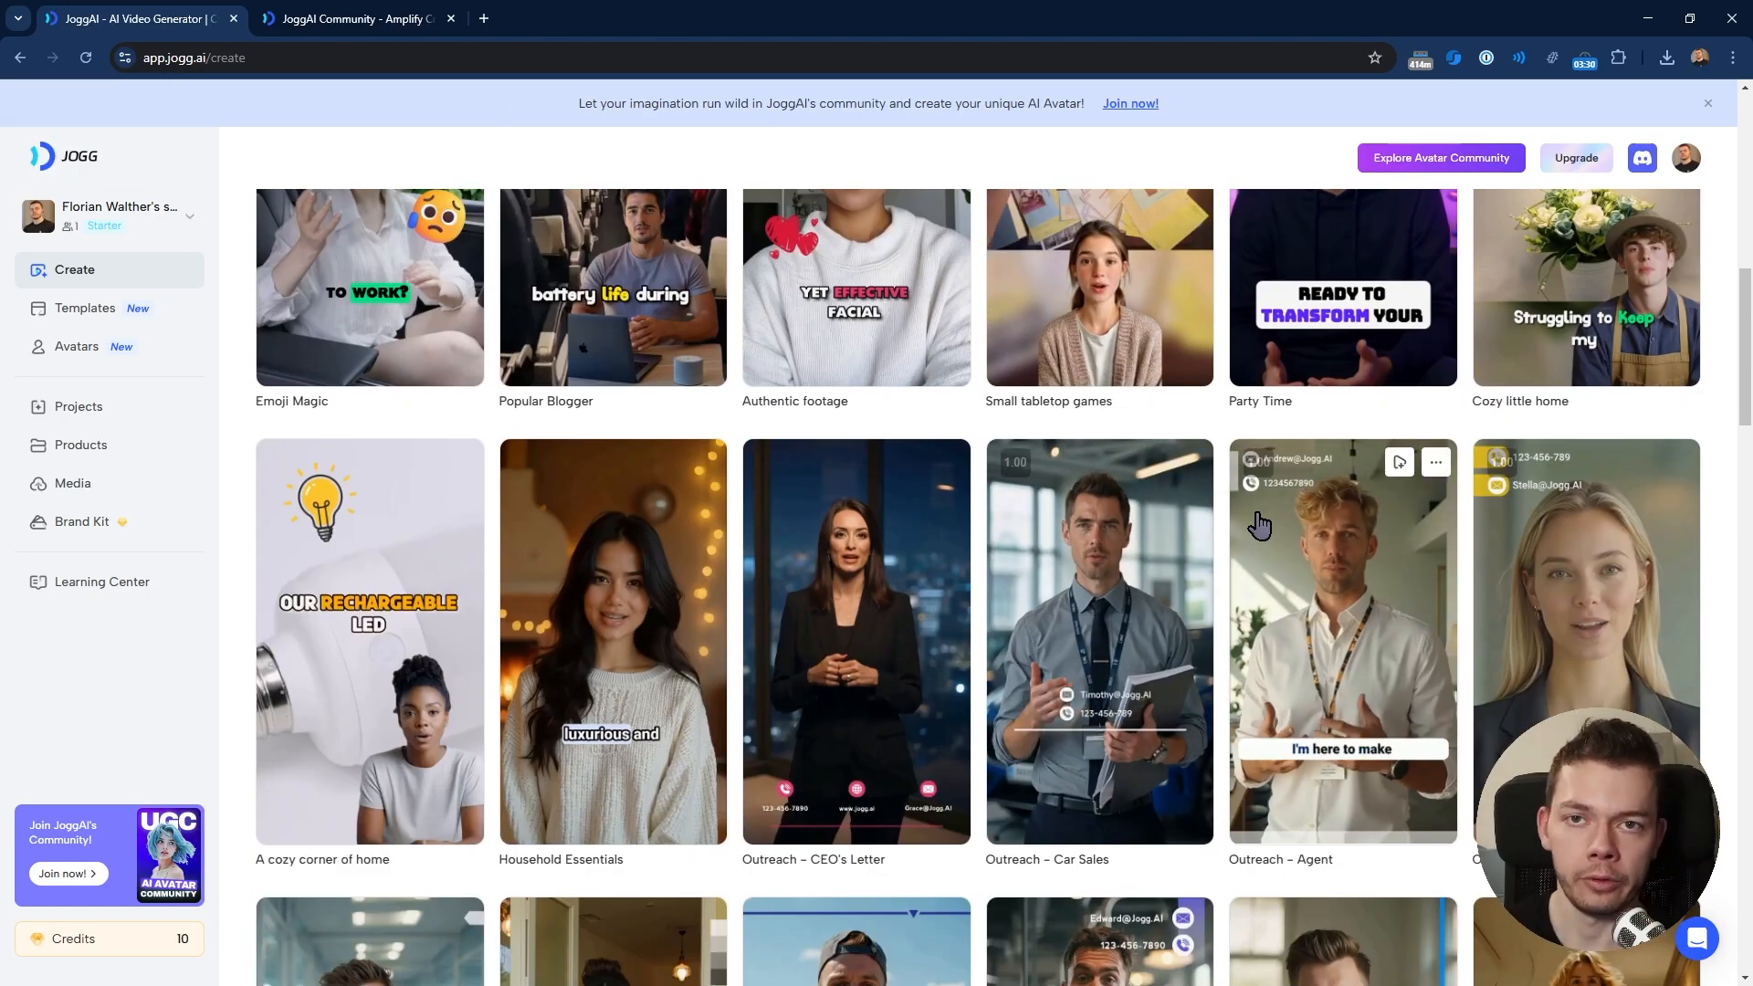
{"action": "scroll", "coordinate": [1278, 555], "scroll_direction": "down", "scroll_amount": 2}
{"action": "scroll", "coordinate": [1278, 555], "scroll_direction": "down", "scroll_amount": 5}
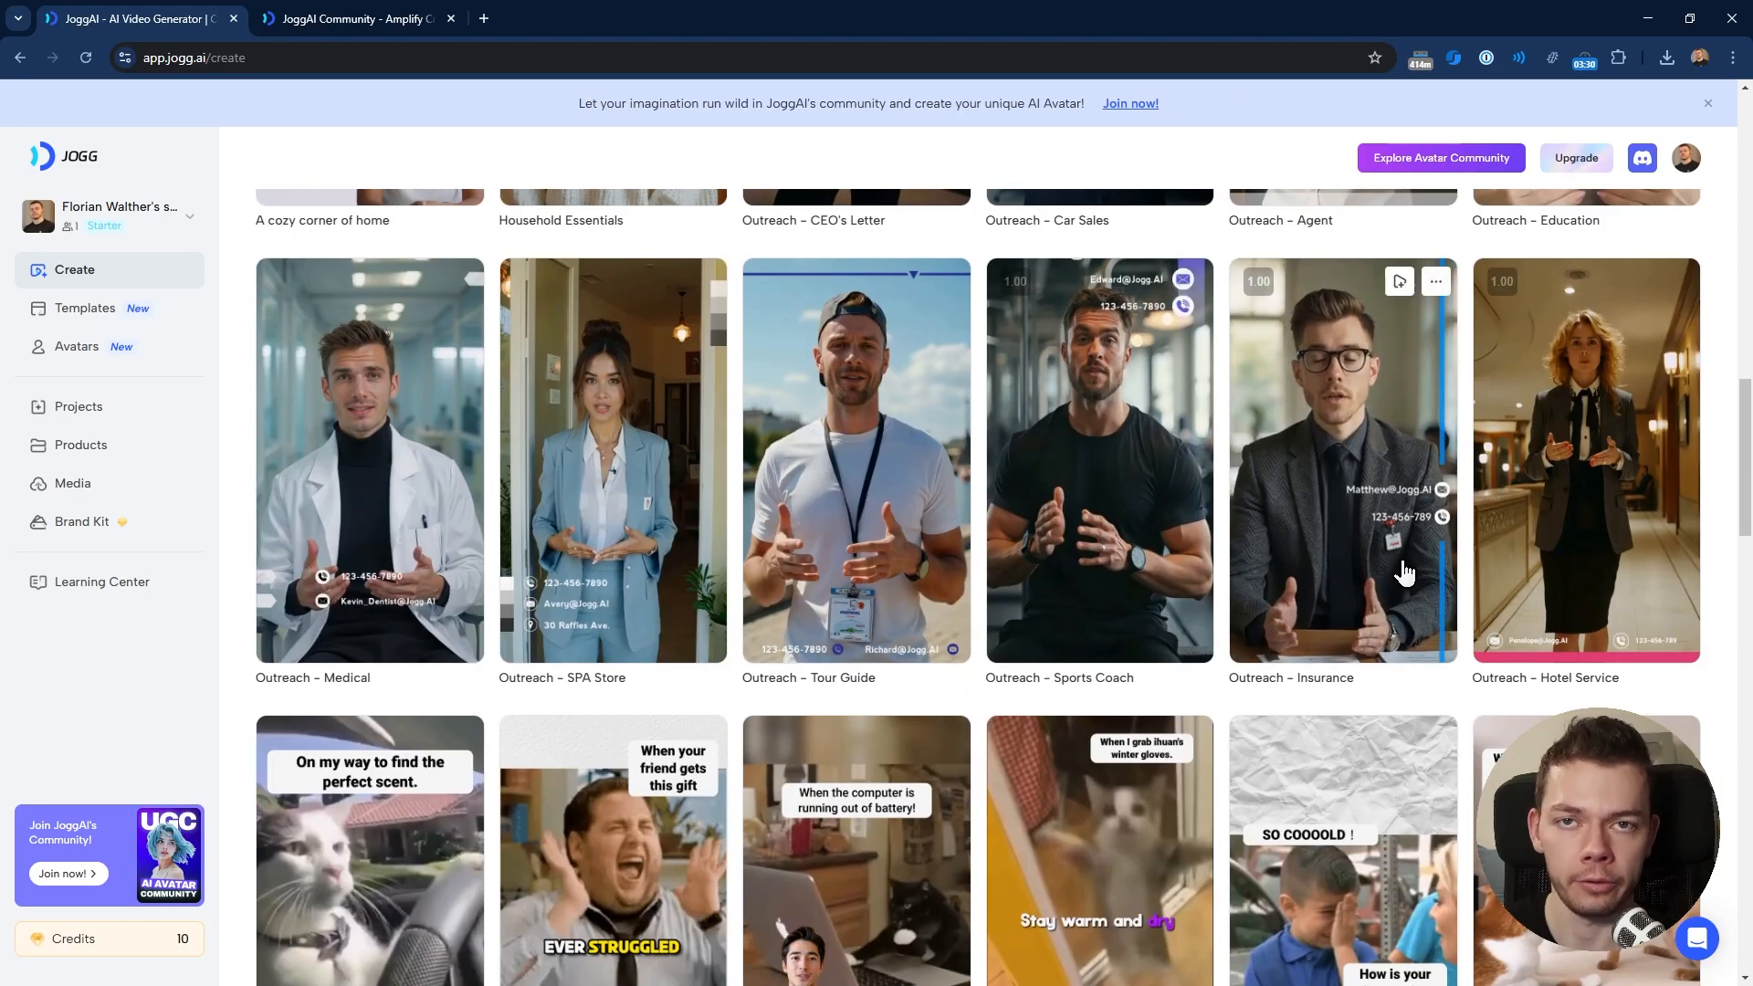
{"action": "scroll", "coordinate": [1239, 600], "scroll_direction": "down", "scroll_amount": 8}
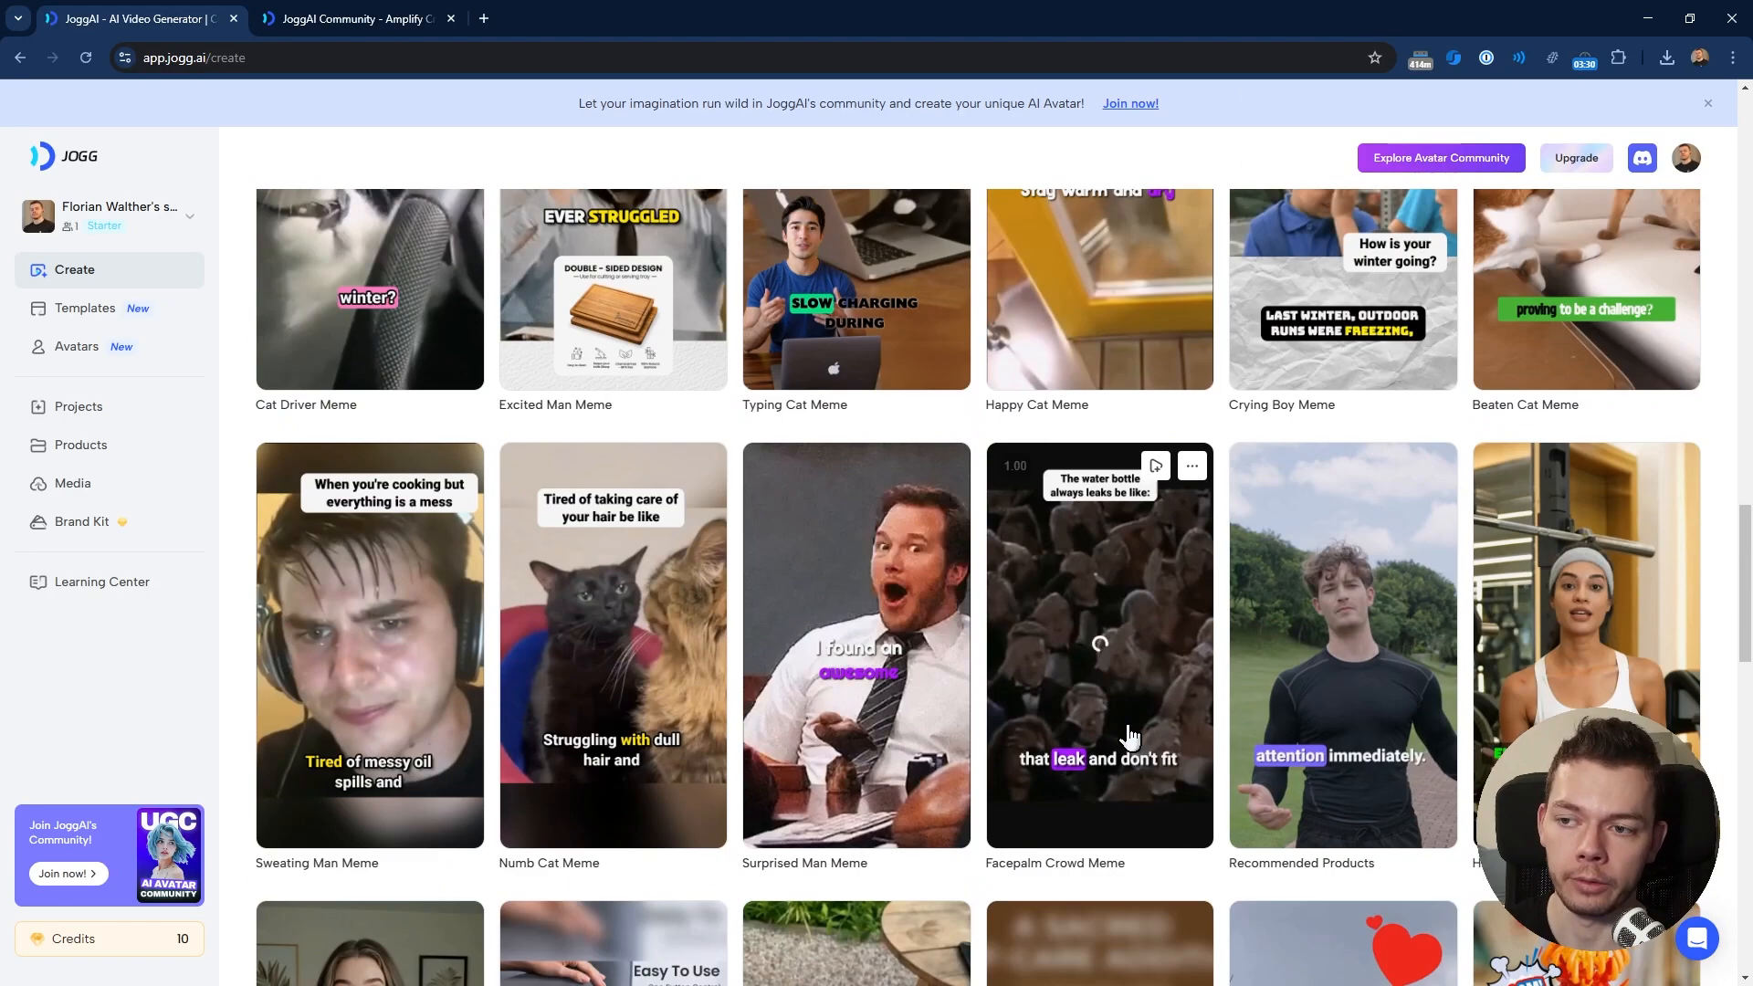
{"action": "mouse_move", "coordinate": [1337, 648]}
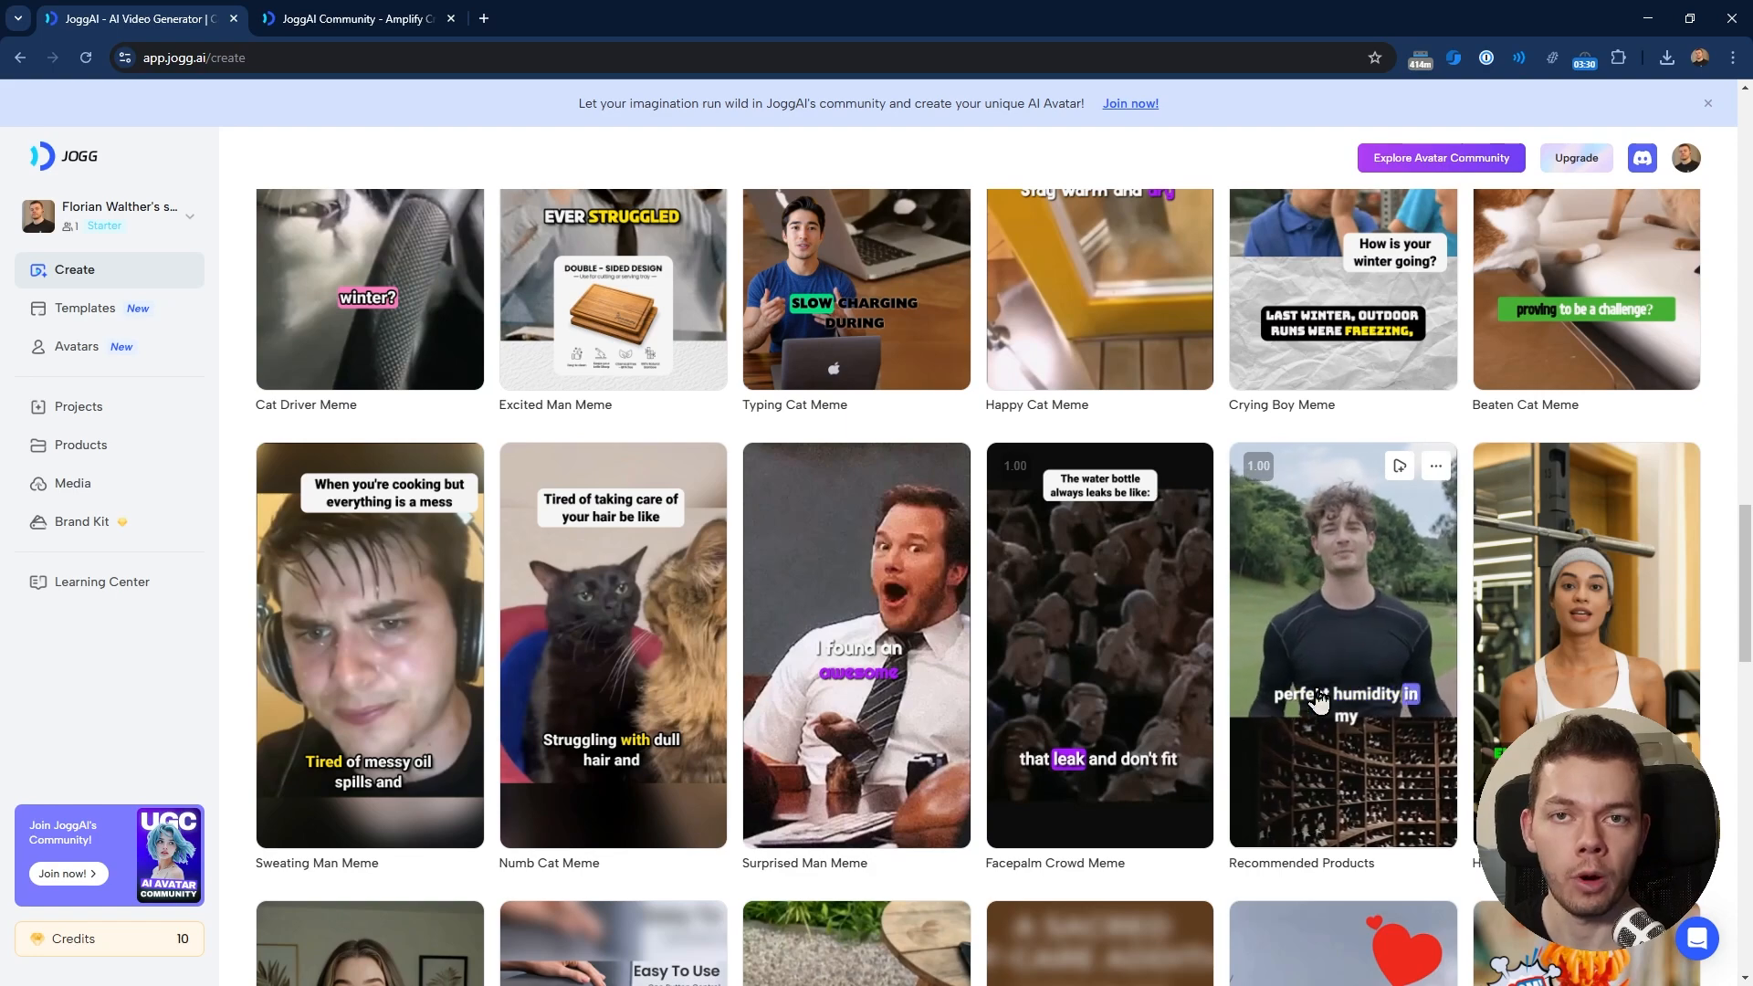
{"action": "scroll", "coordinate": [1318, 699], "scroll_direction": "down", "scroll_amount": 2}
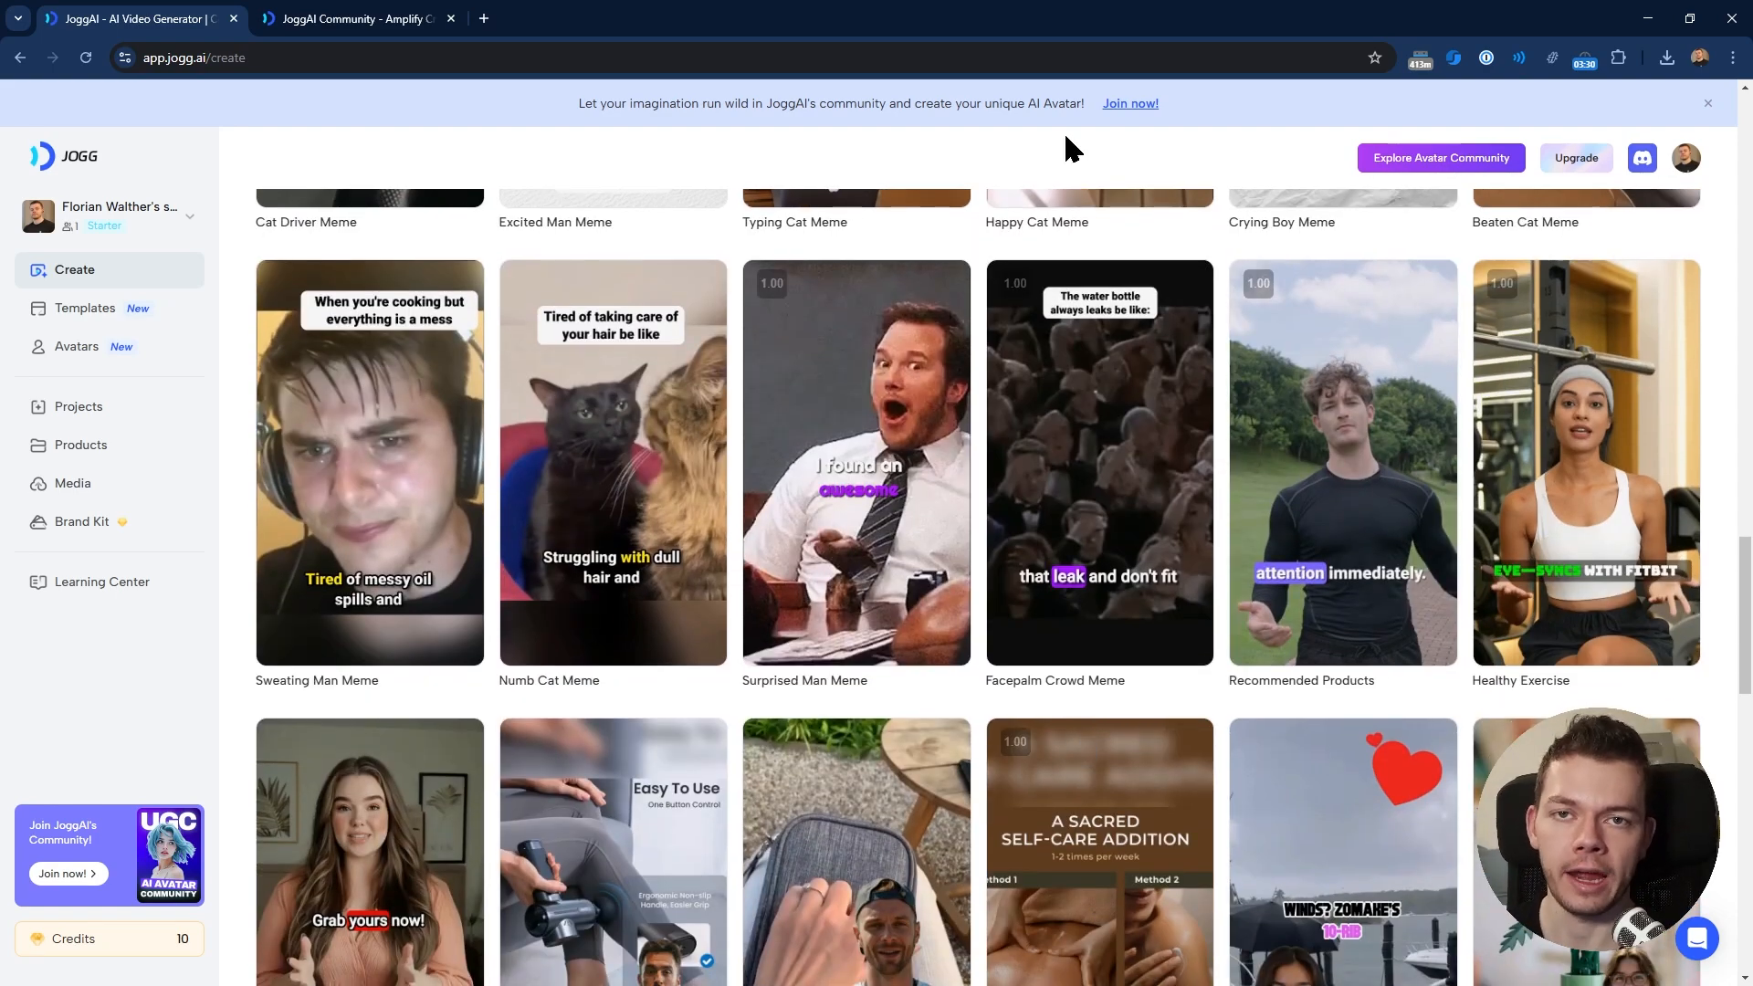
{"action": "scroll", "coordinate": [933, 515], "scroll_direction": "down", "scroll_amount": 2}
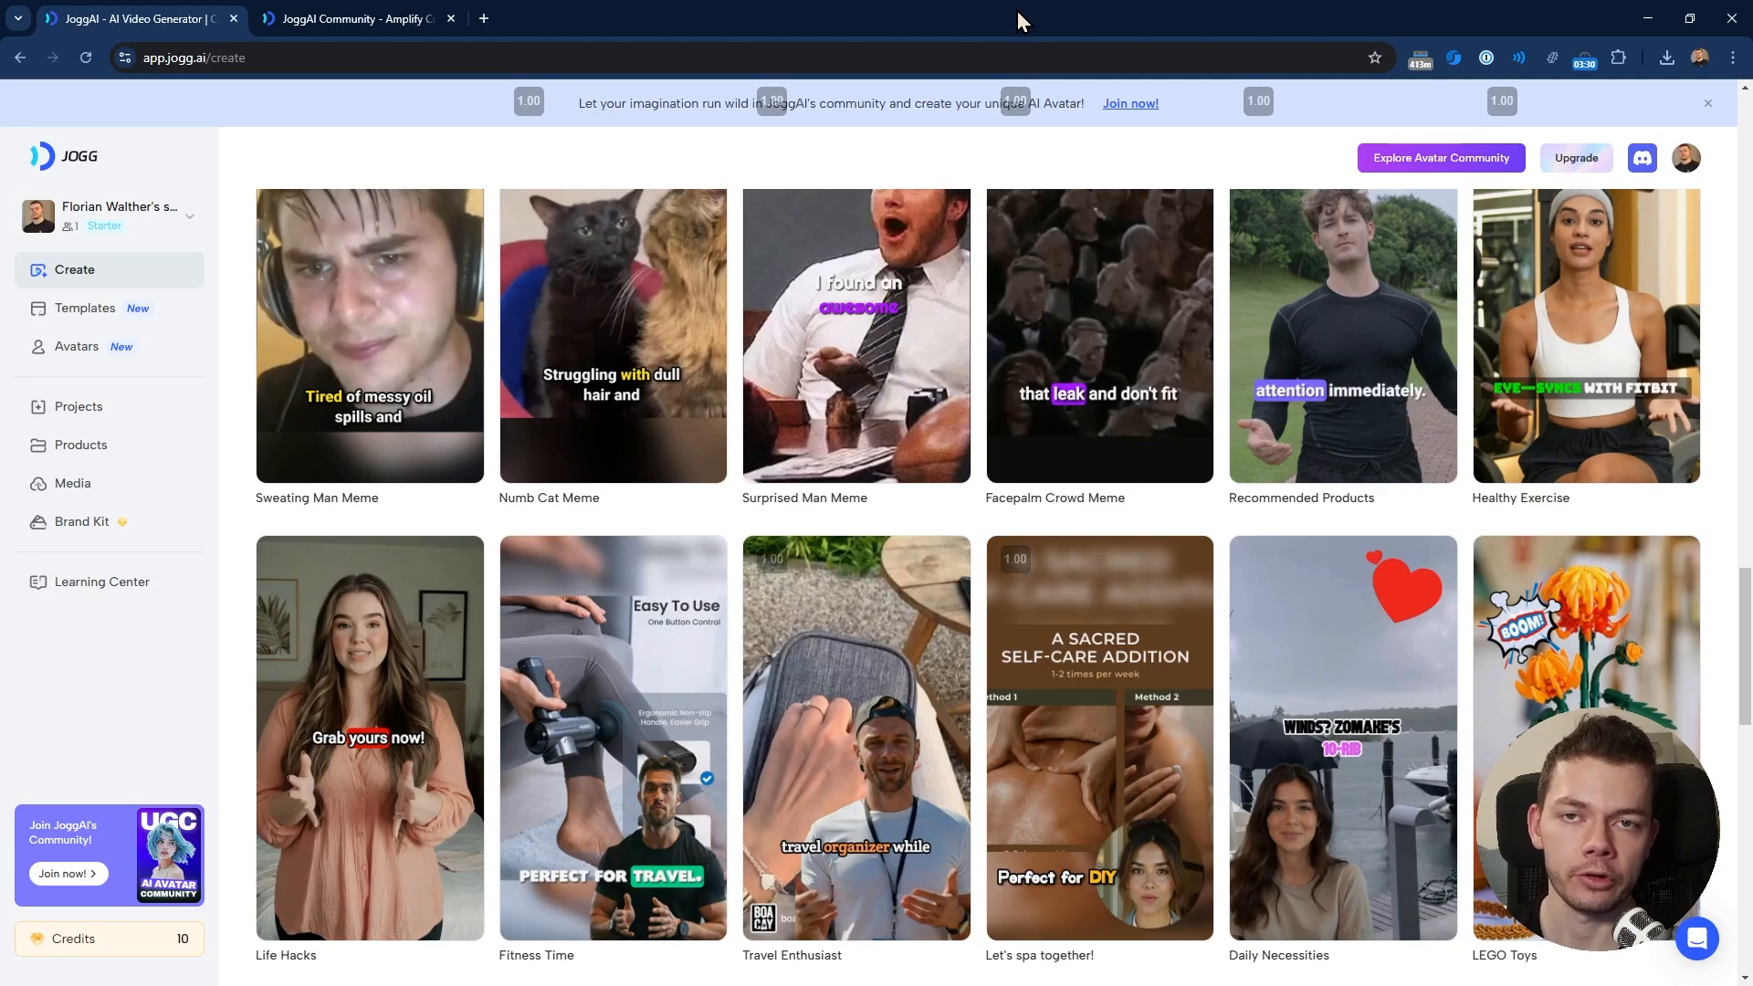
{"action": "scroll", "coordinate": [1097, 402], "scroll_direction": "down", "scroll_amount": 5}
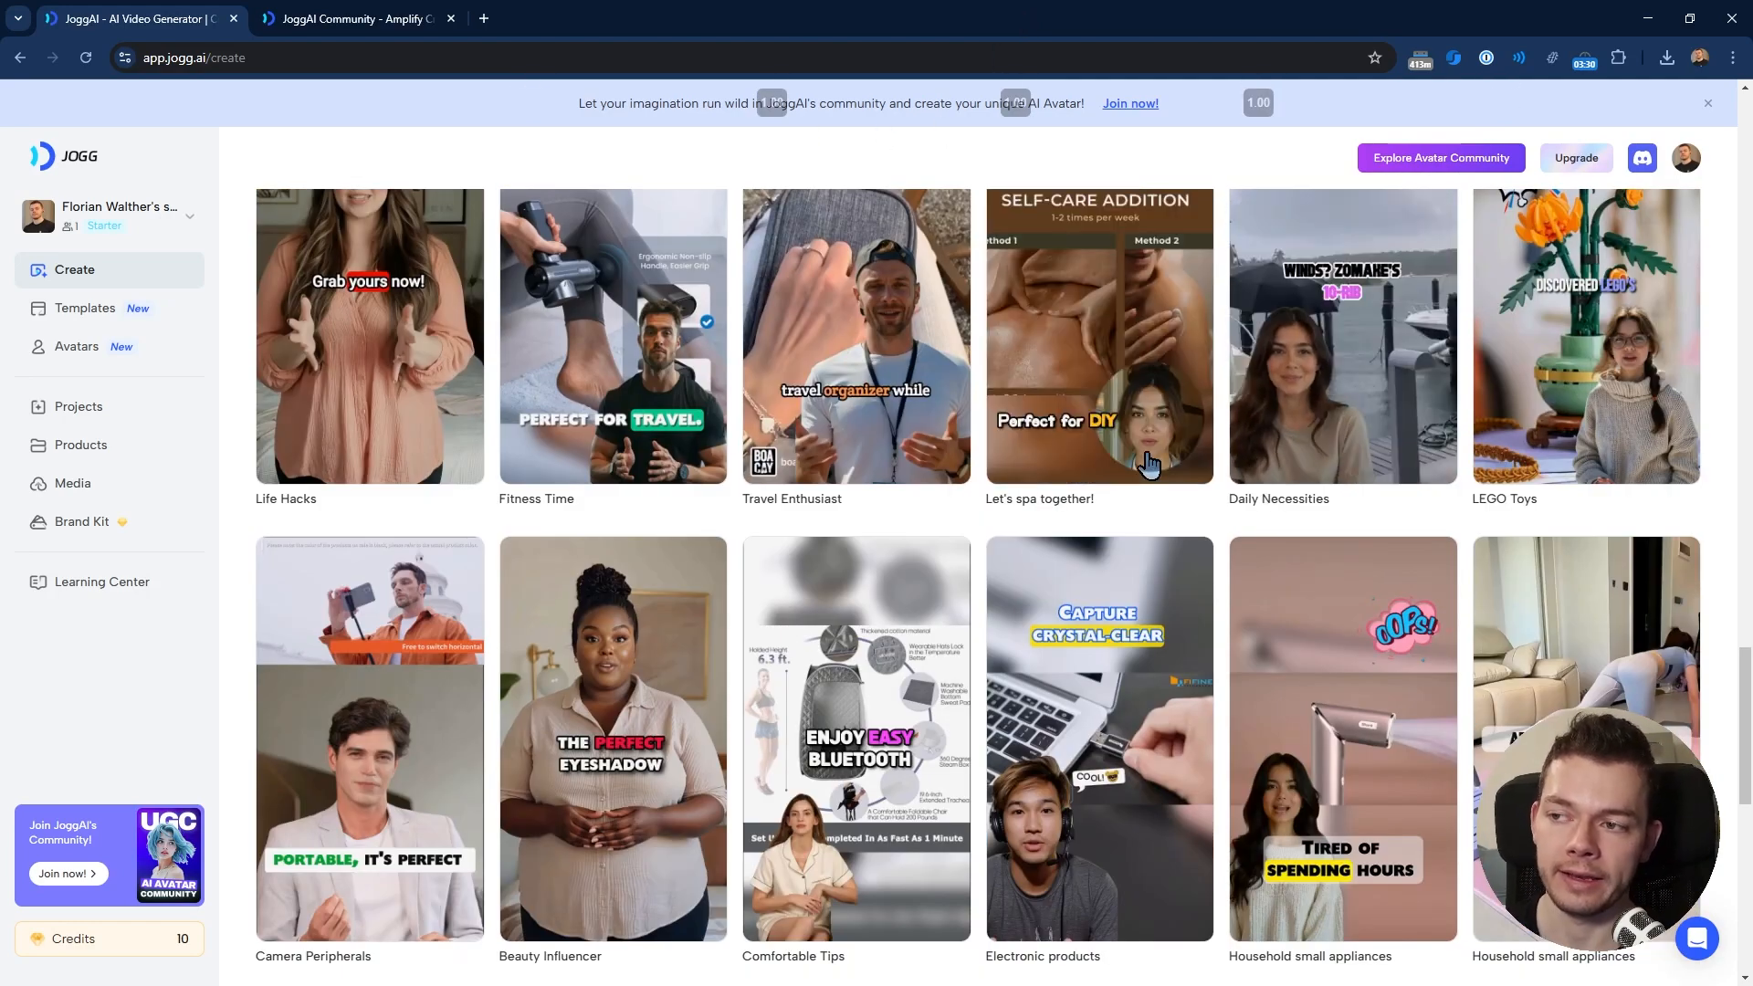
{"action": "scroll", "coordinate": [1250, 479], "scroll_direction": "down", "scroll_amount": 2}
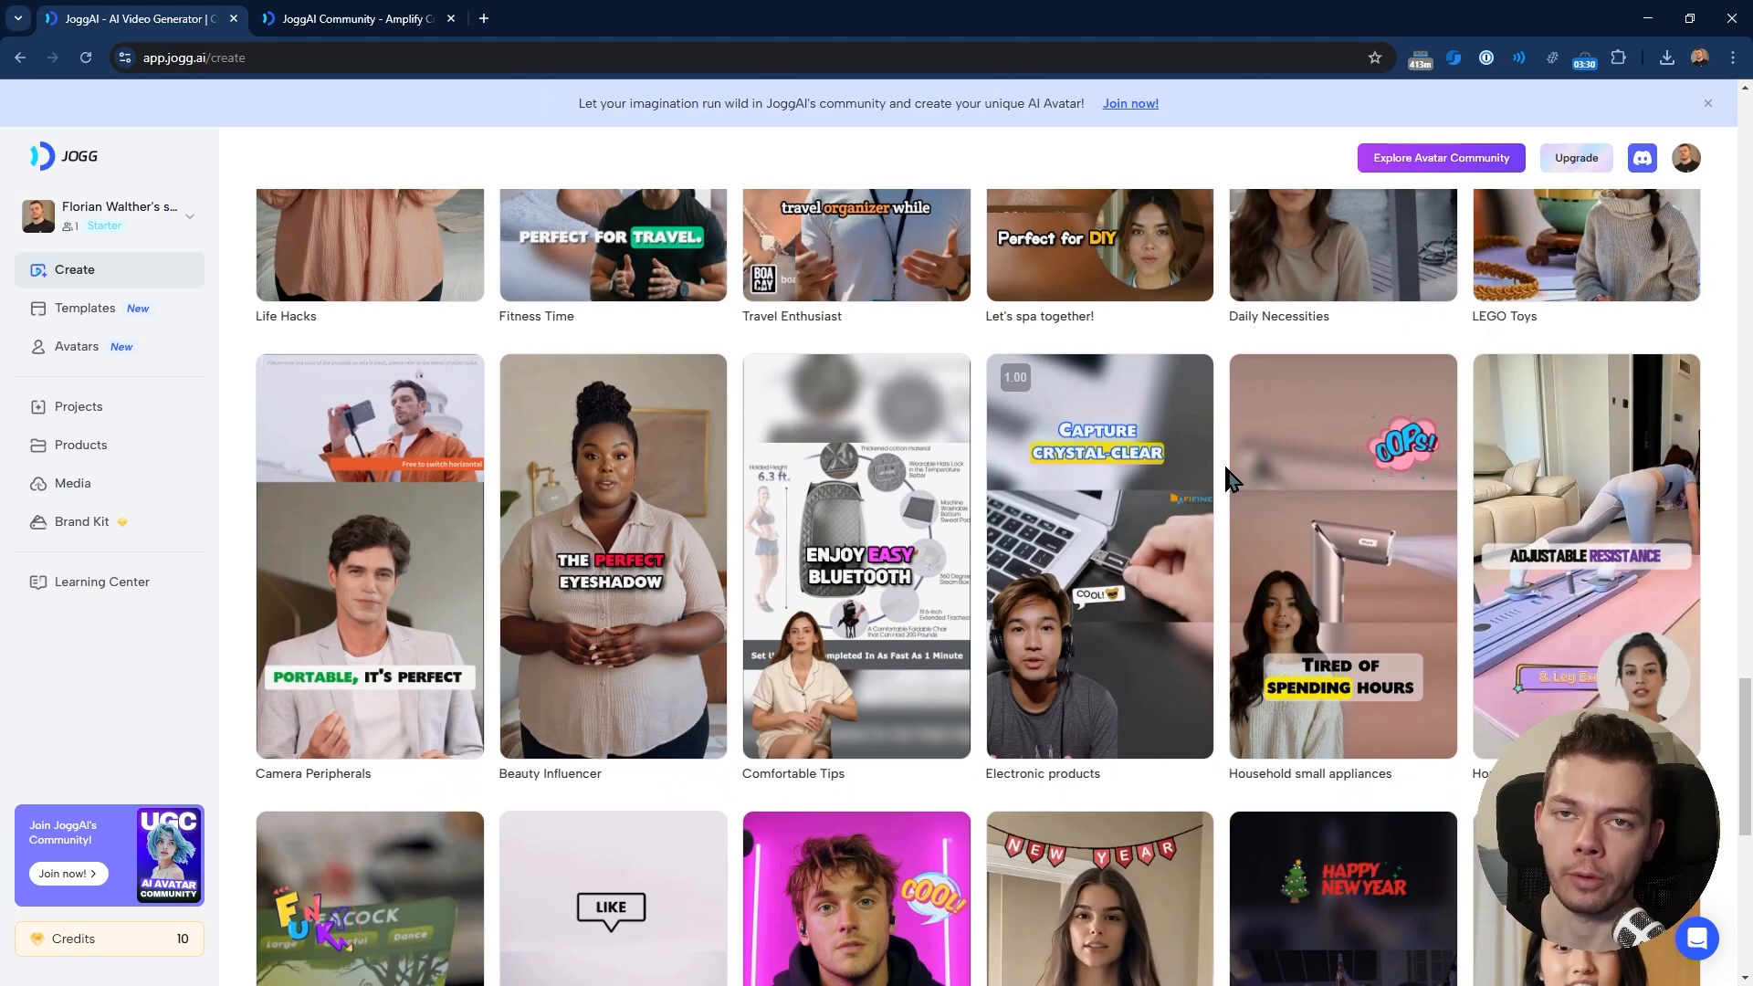
{"action": "scroll", "coordinate": [1278, 548], "scroll_direction": "down", "scroll_amount": 3}
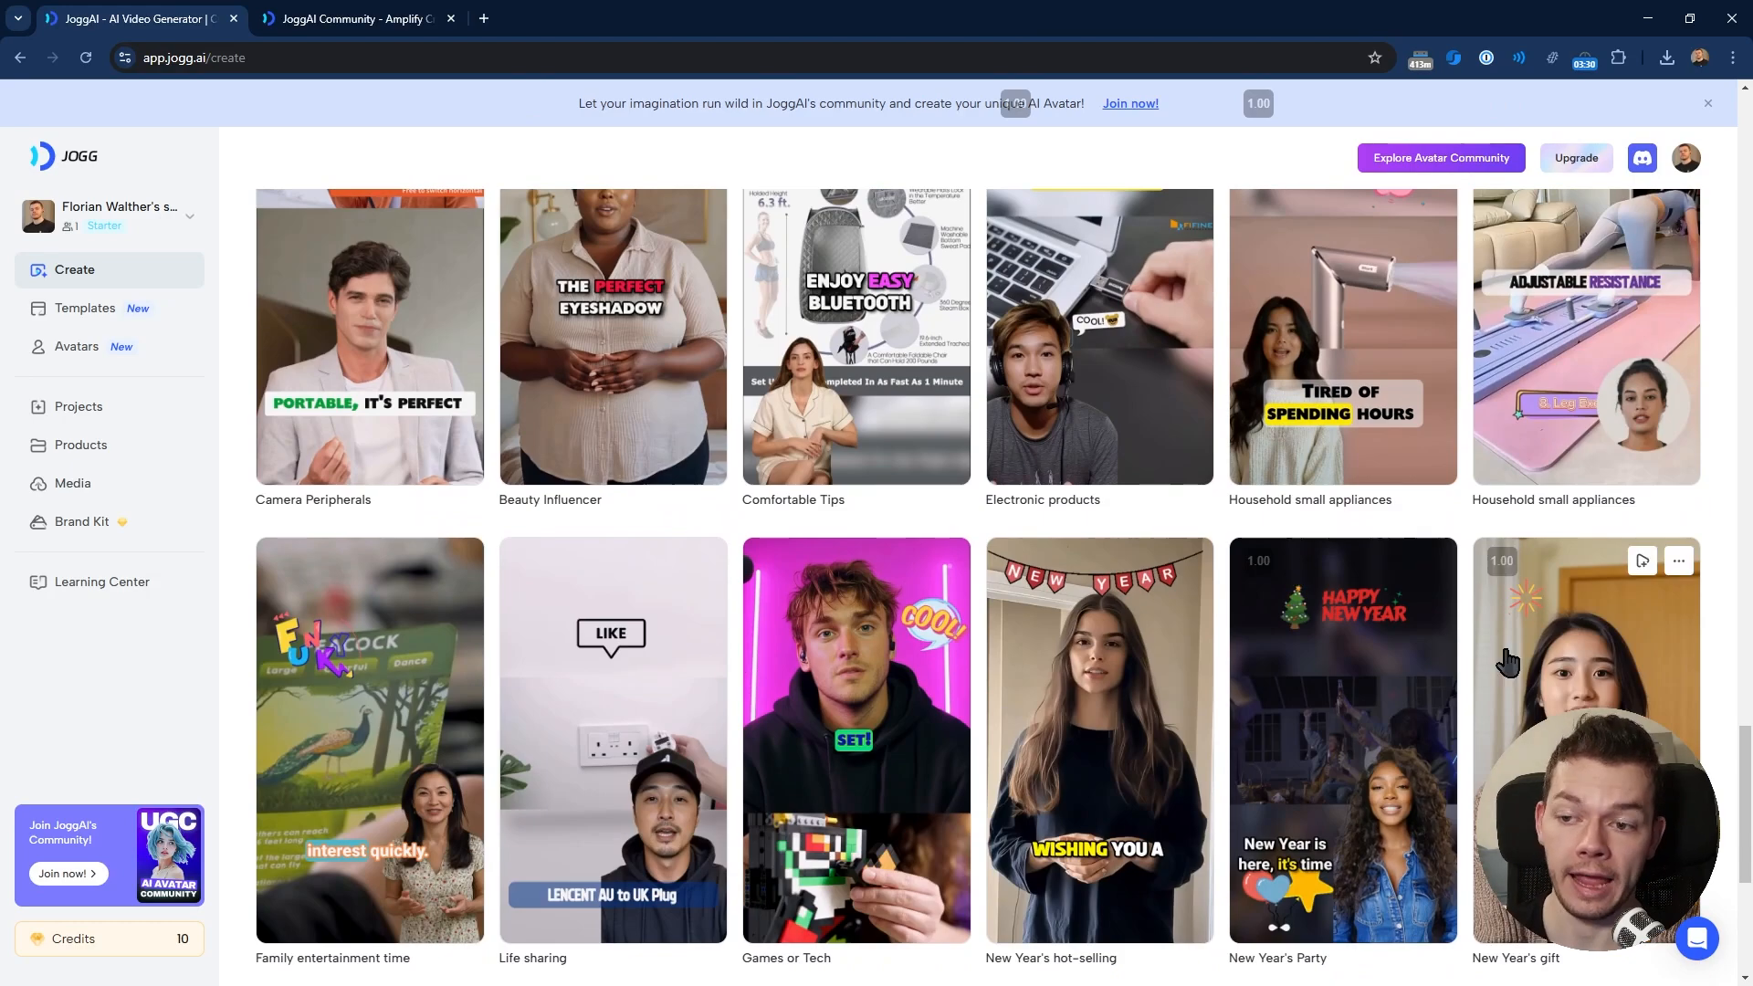
{"action": "scroll", "coordinate": [1507, 661], "scroll_direction": "down", "scroll_amount": 5}
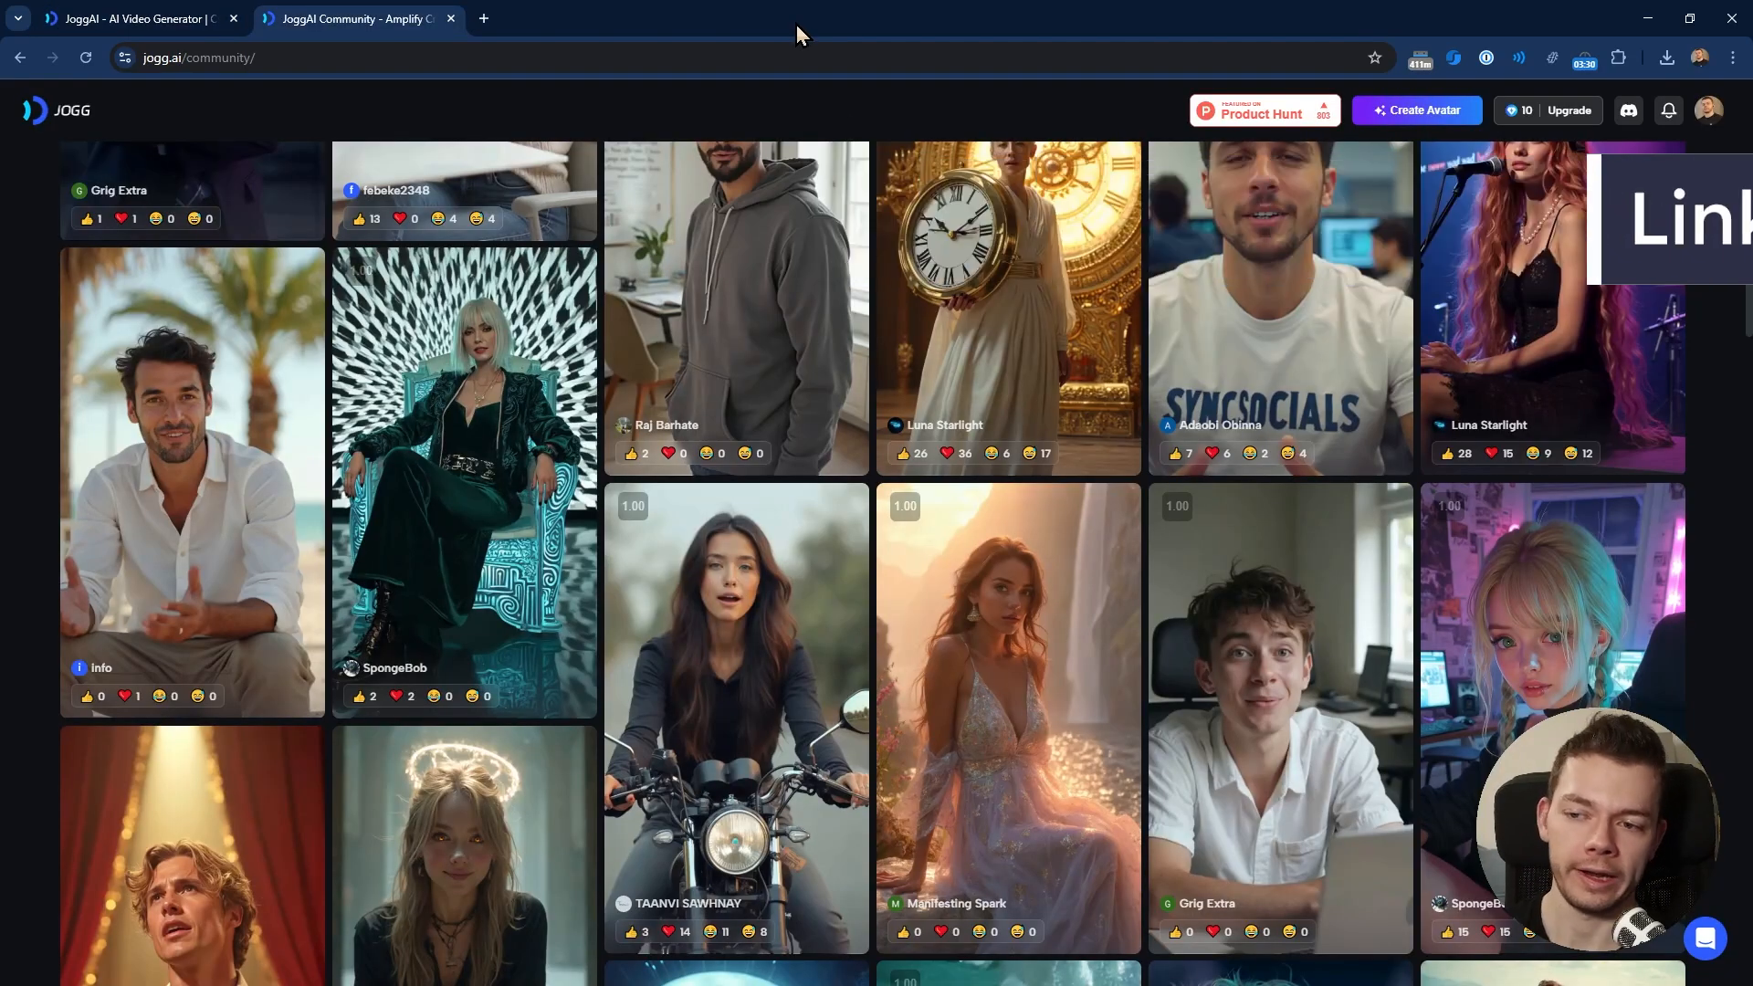
- Look through more JoggAI Community avatars, and leave the community page for the Avatars section
{"action": "mouse_move", "coordinate": [1105, 407]}
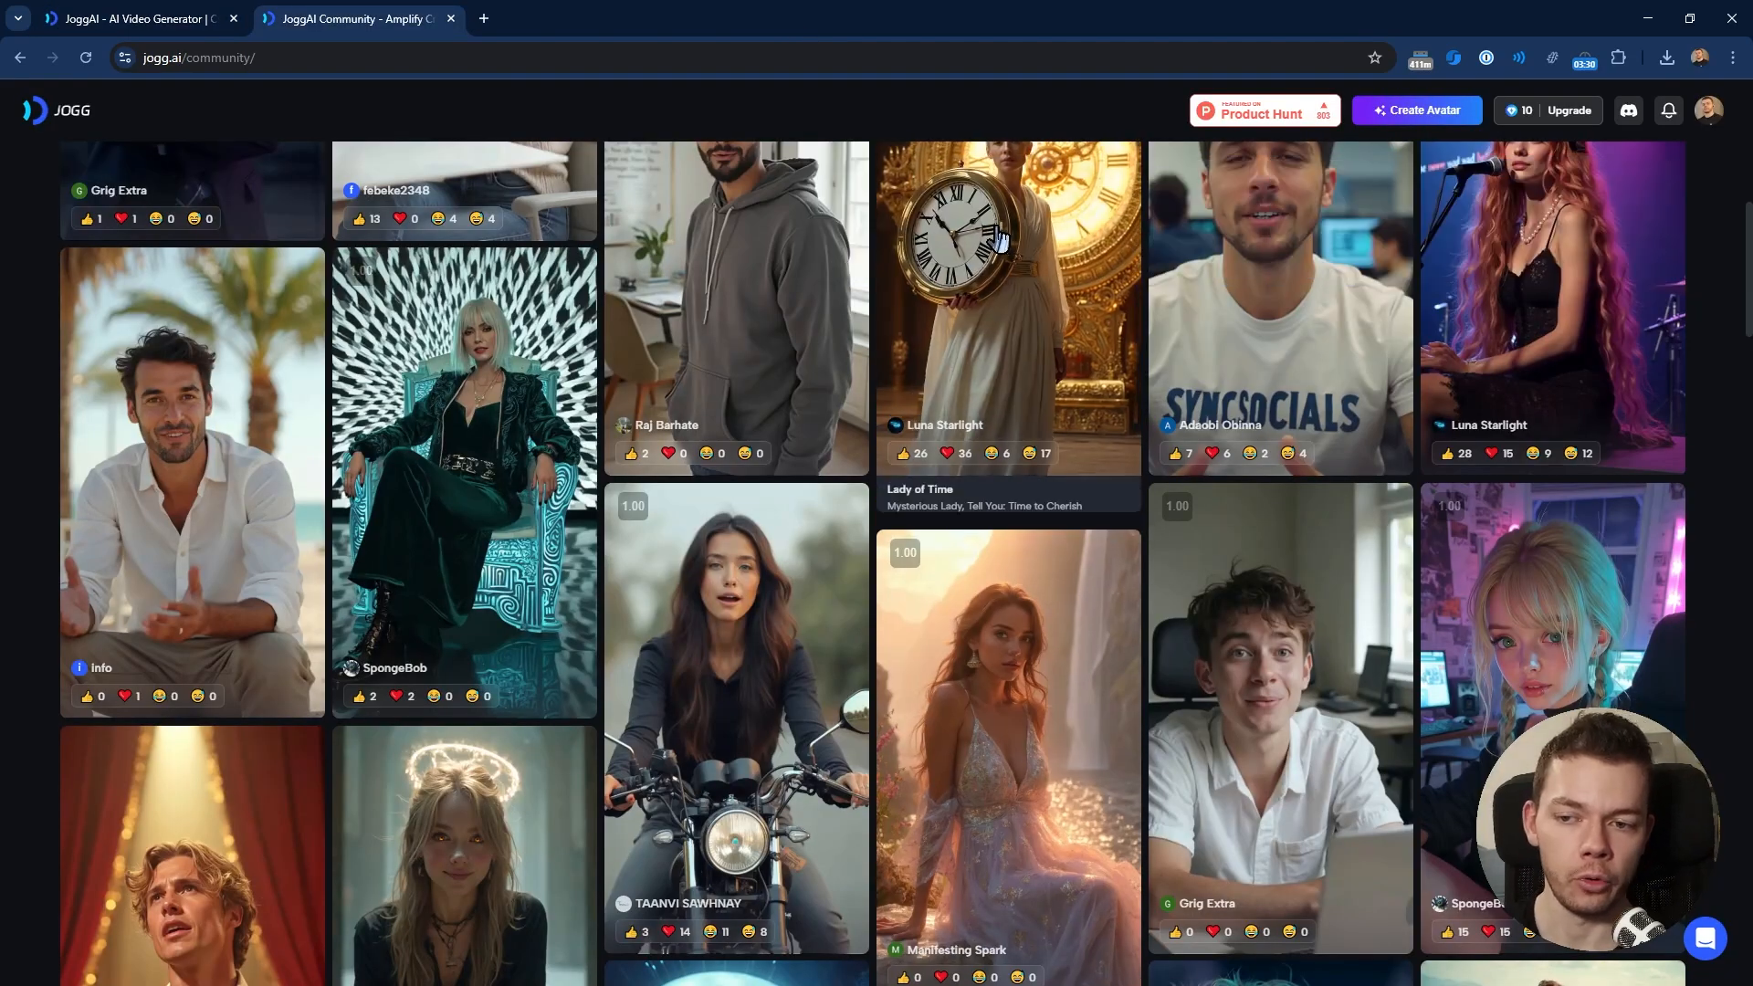
{"action": "scroll", "coordinate": [1107, 420], "scroll_direction": "down", "scroll_amount": 12}
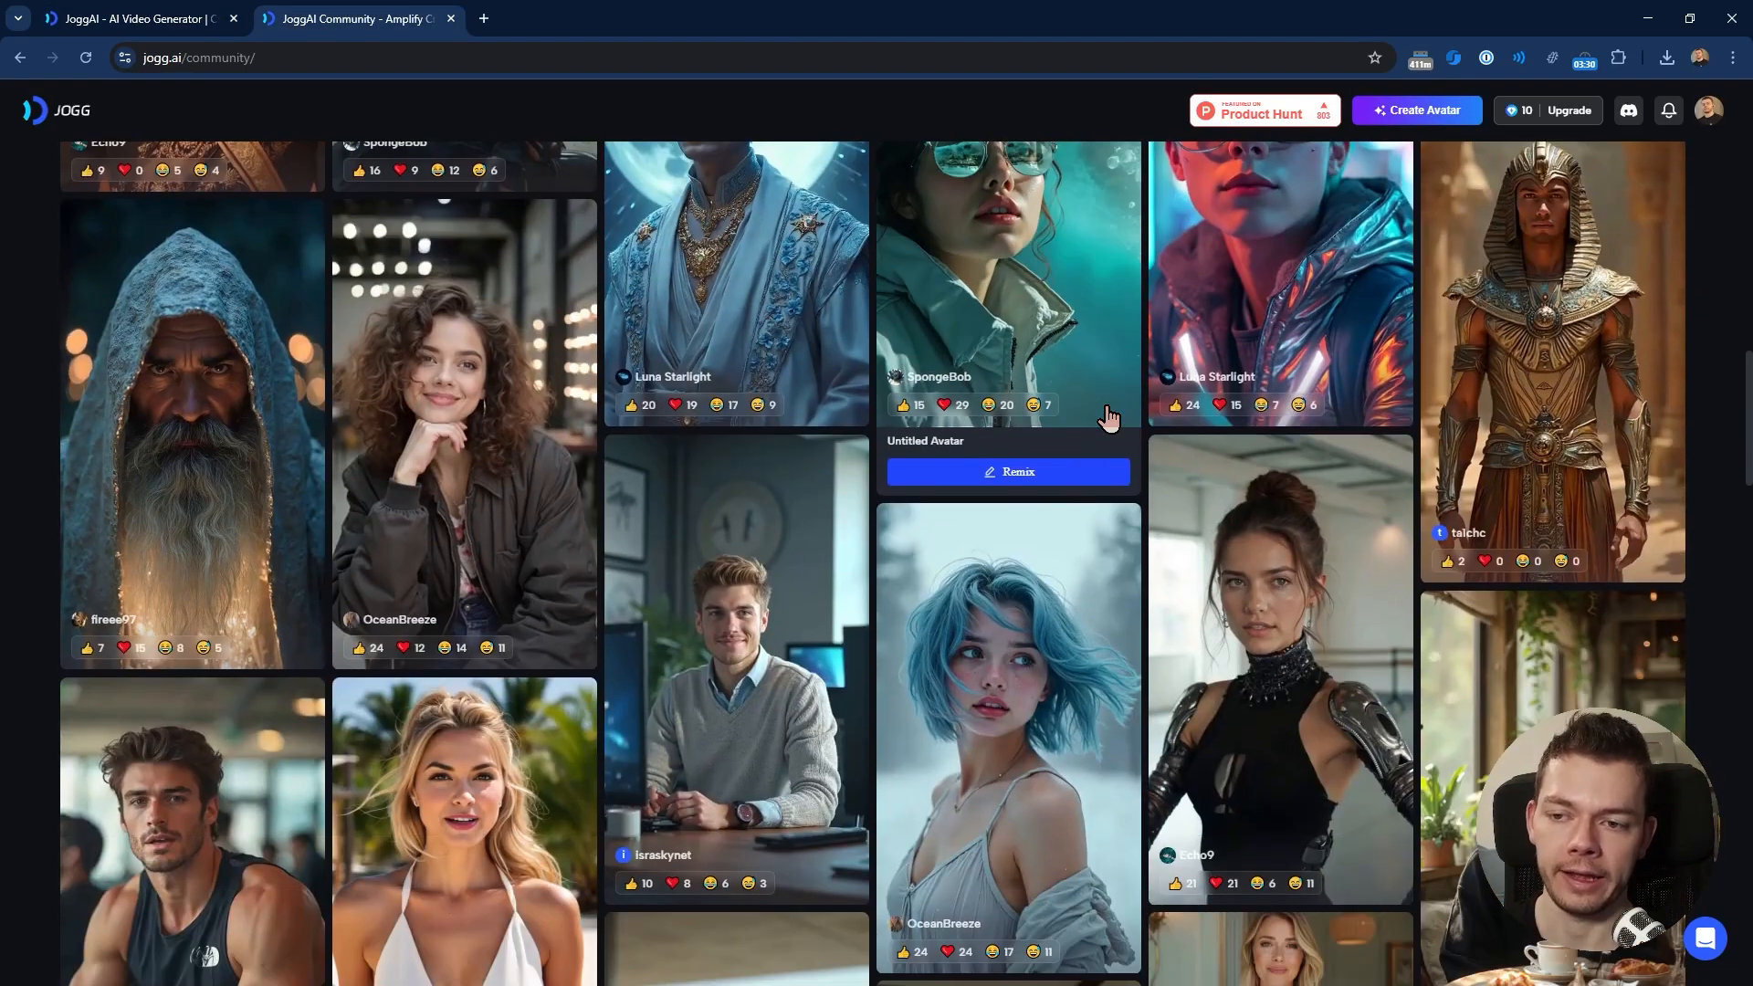
{"action": "middle_click", "coordinate": [374, 25]}
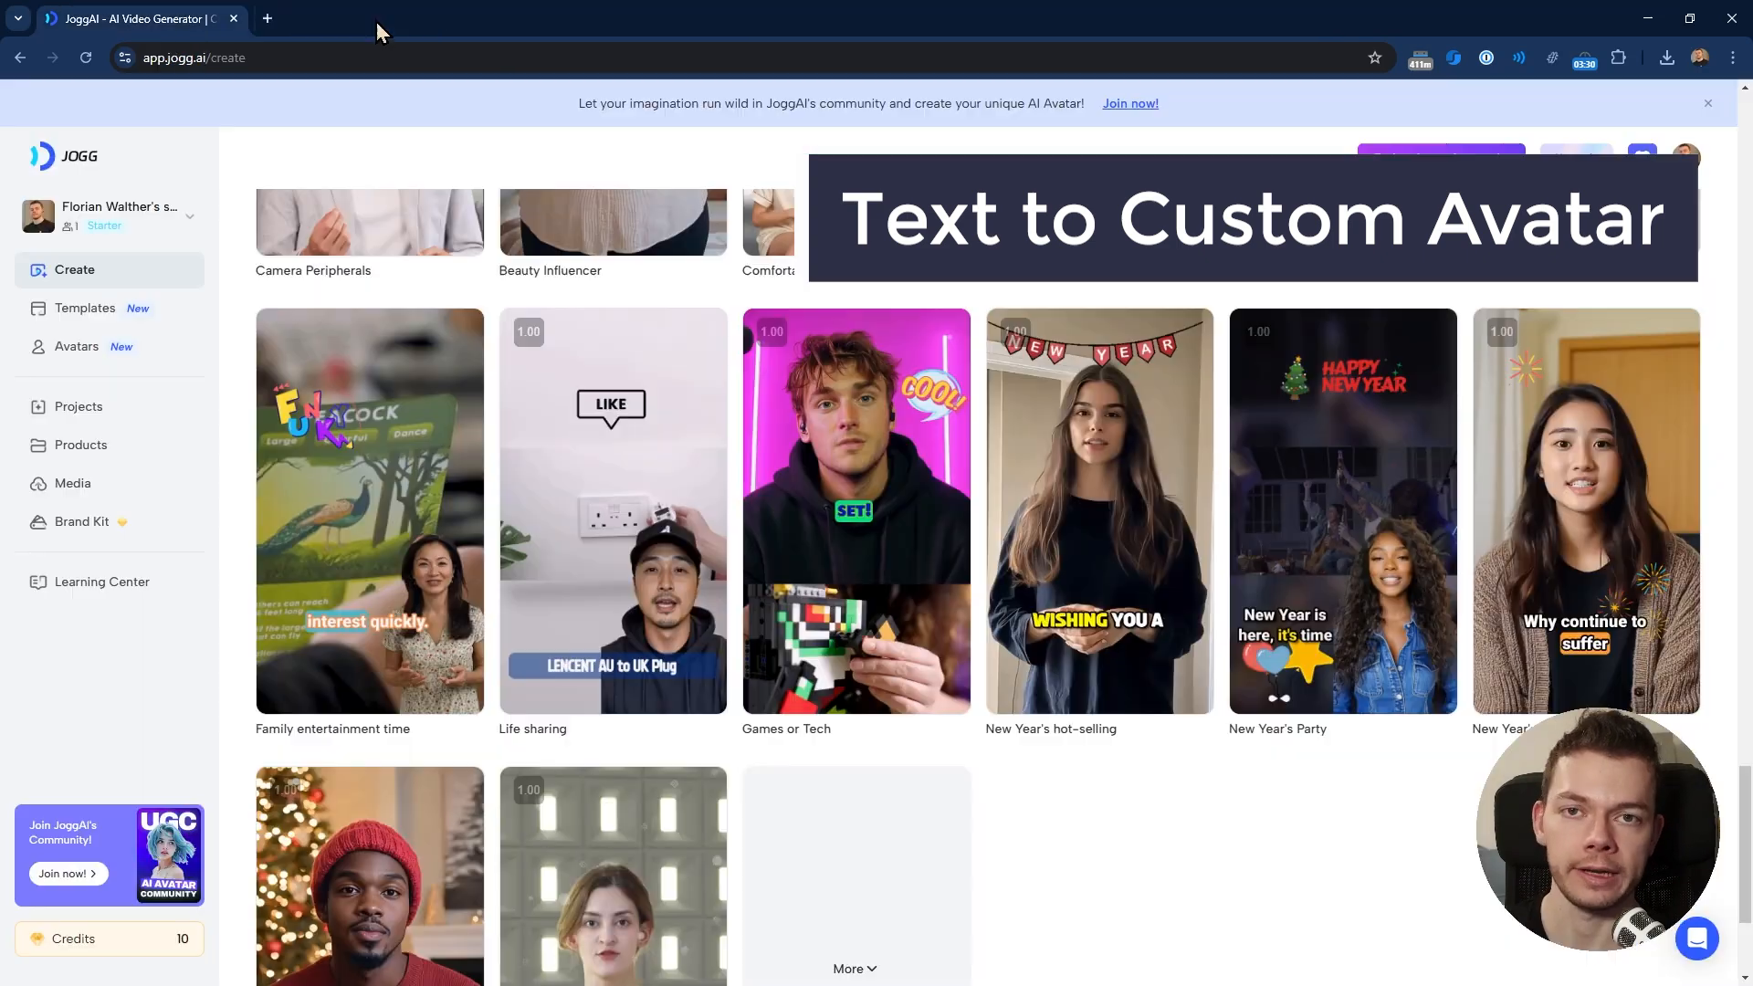
{"action": "left_click", "coordinate": [89, 356]}
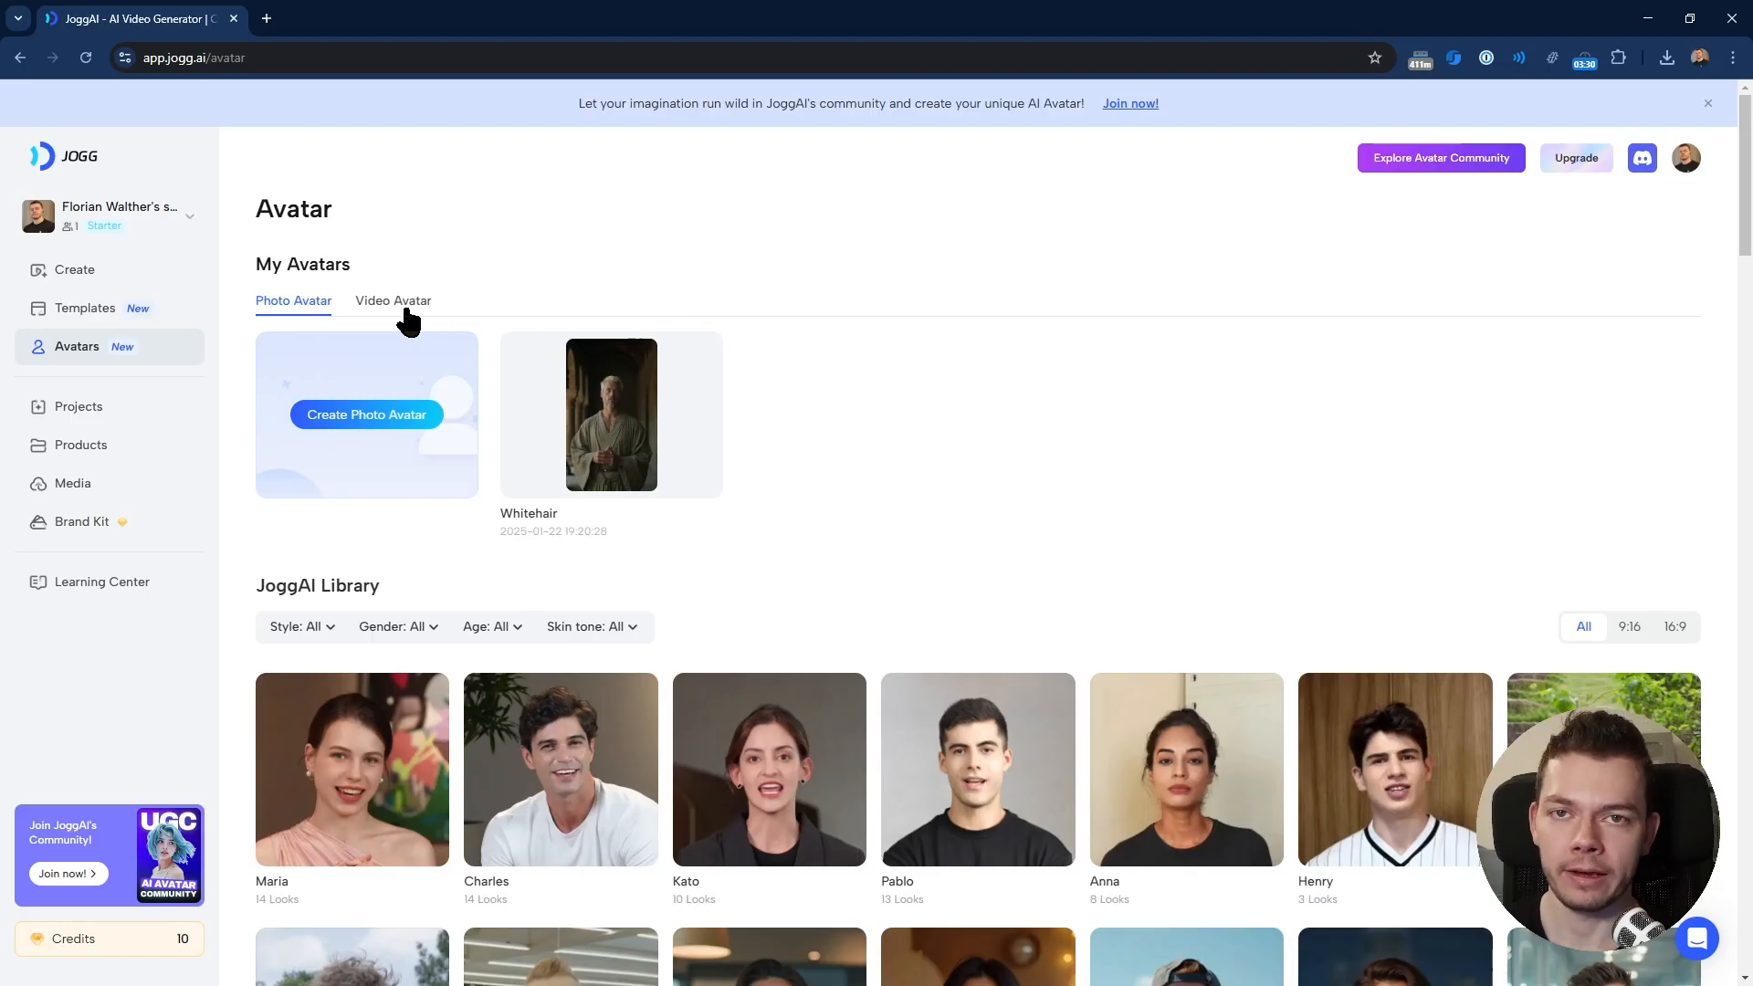
- View the existing video avatars, and start creating a new photo avatar with the Text to Avatar generator
{"action": "left_click", "coordinate": [407, 306]}
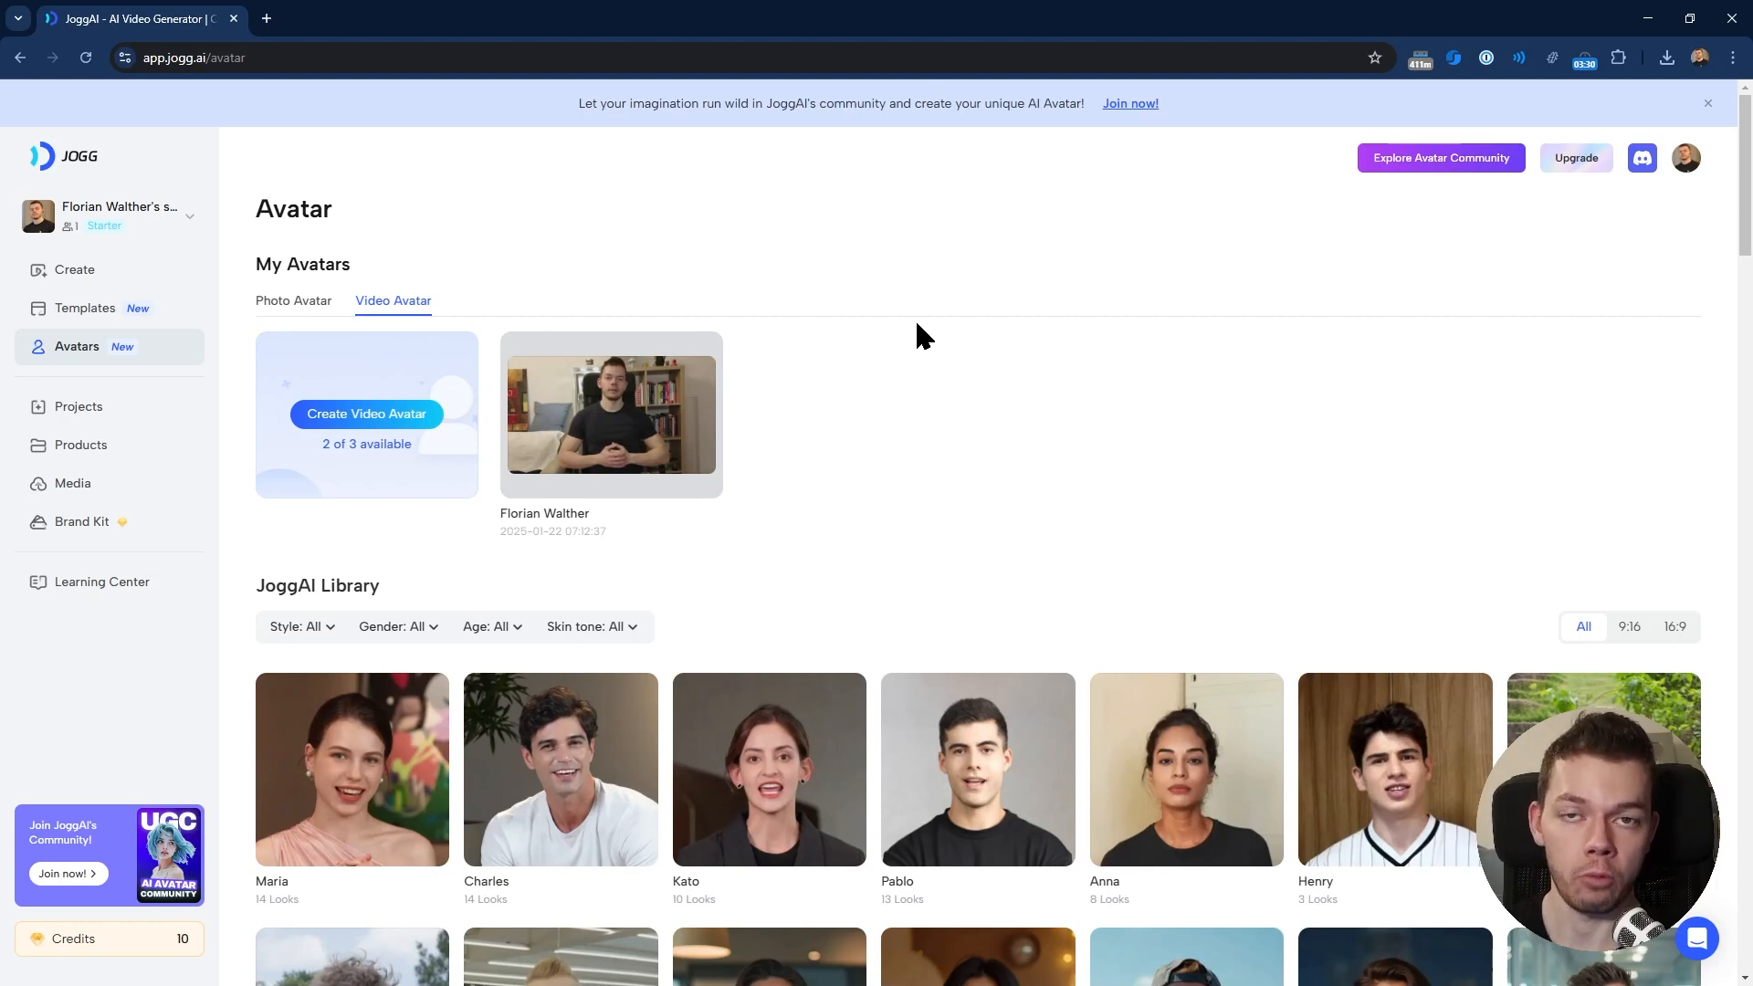
{"action": "left_click", "coordinate": [288, 309]}
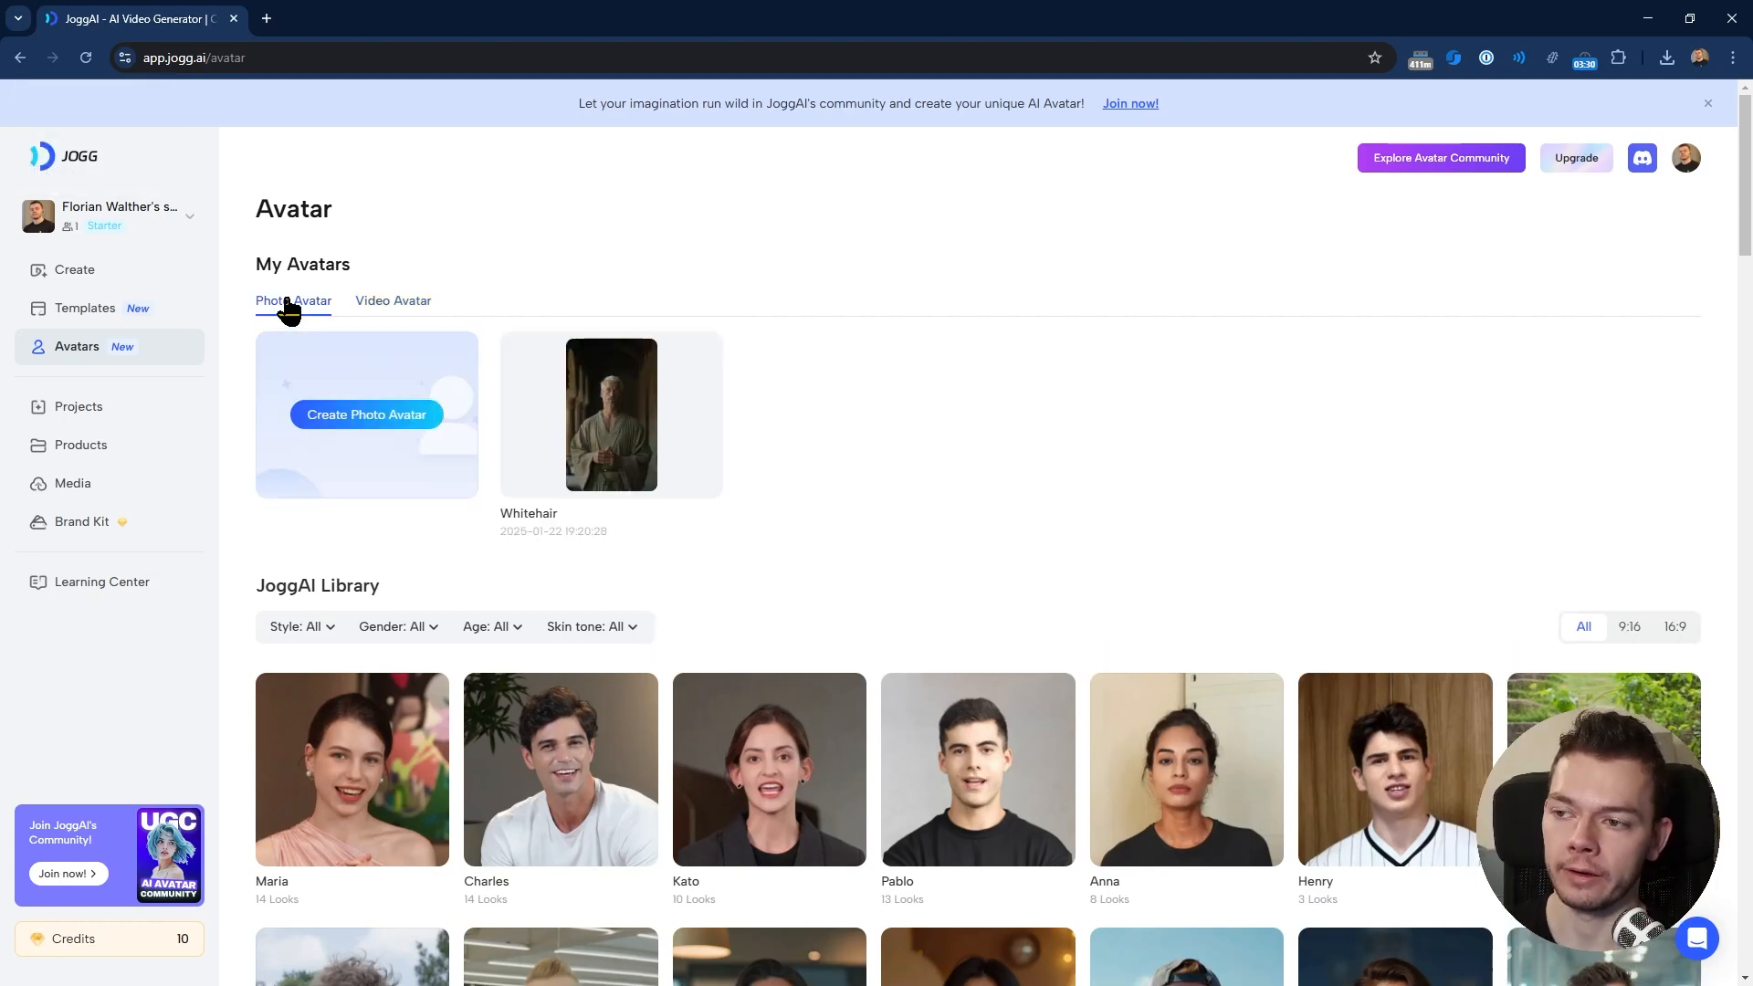
{"action": "left_click", "coordinate": [366, 420]}
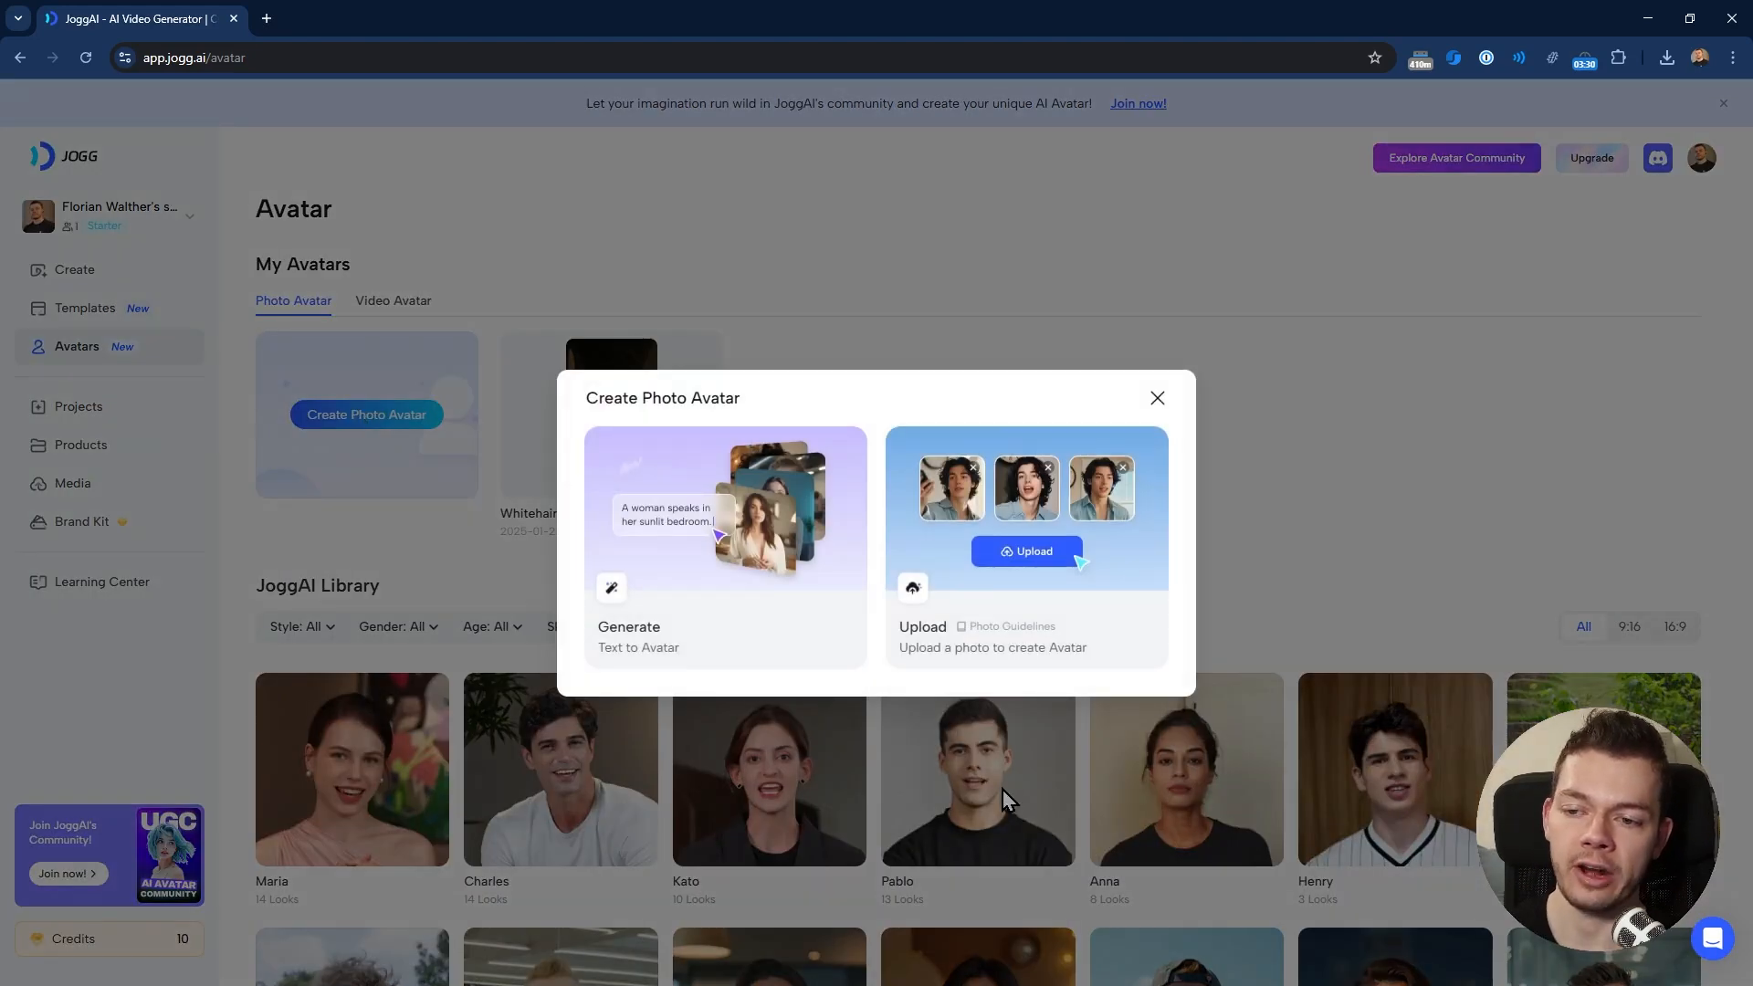
{"action": "left_click", "coordinate": [734, 567]}
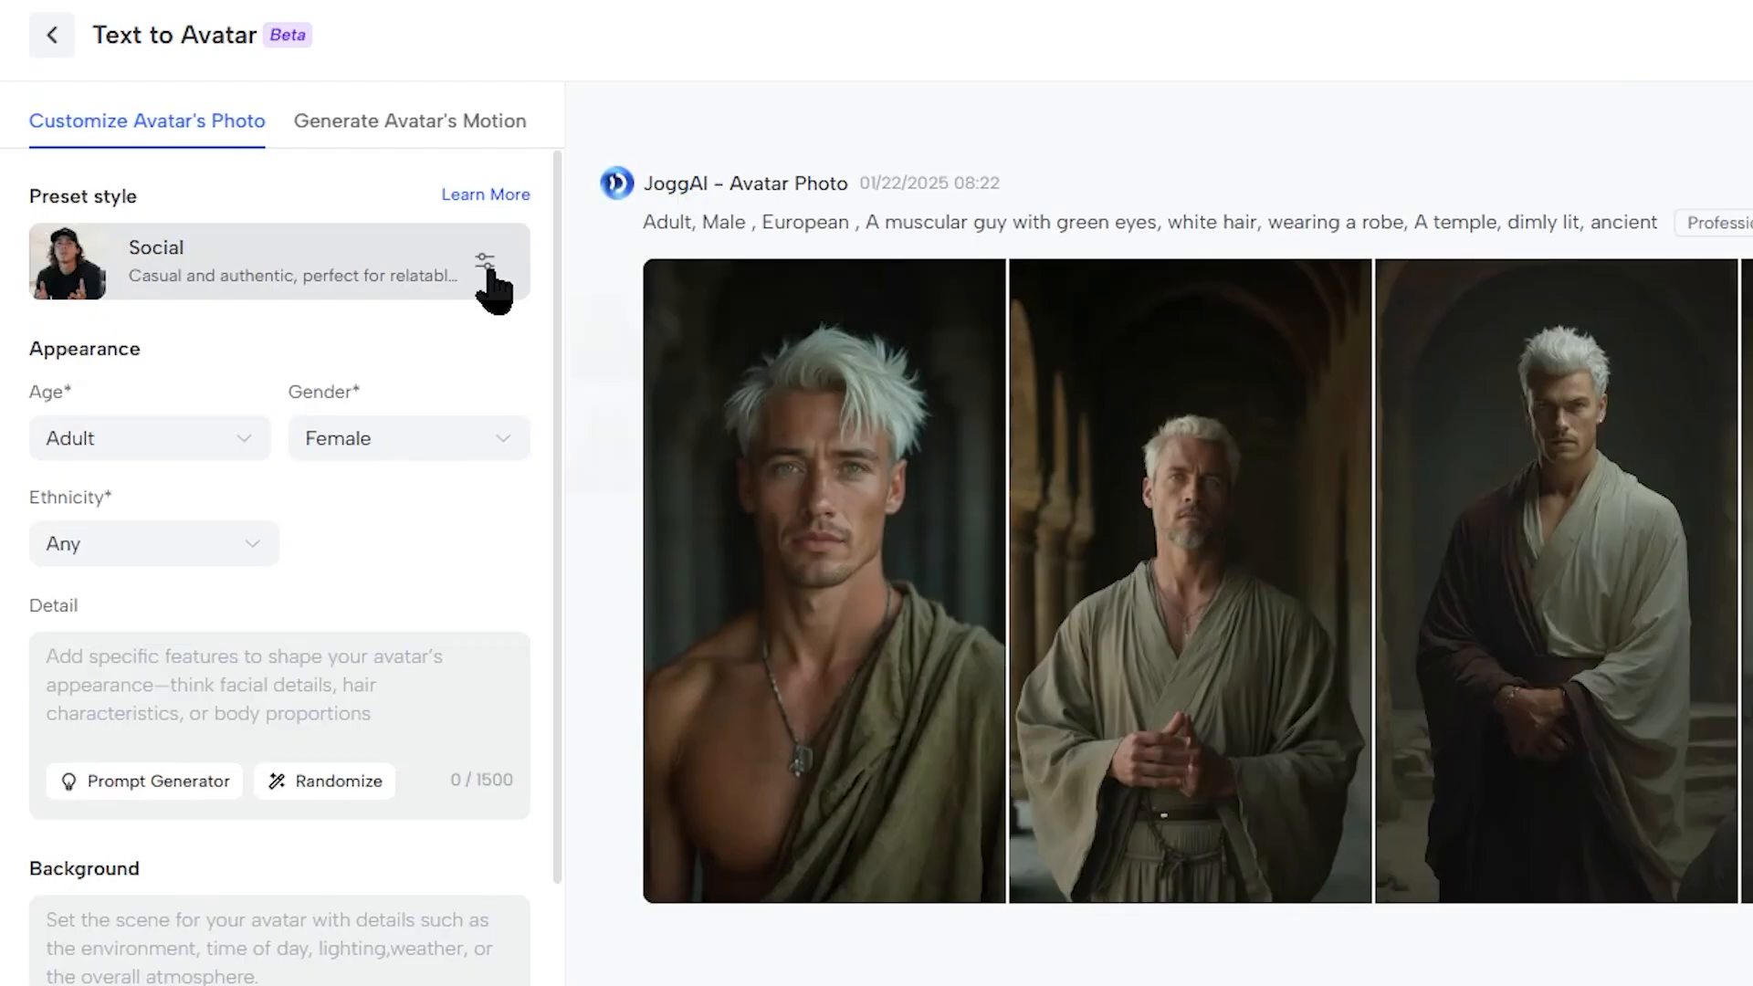
- Set the preset style to Professional and ethnicity to European, and describe a pale, slim, red-haired business woman with green eyes in a well-lit city-view office
{"action": "left_click", "coordinate": [314, 254]}
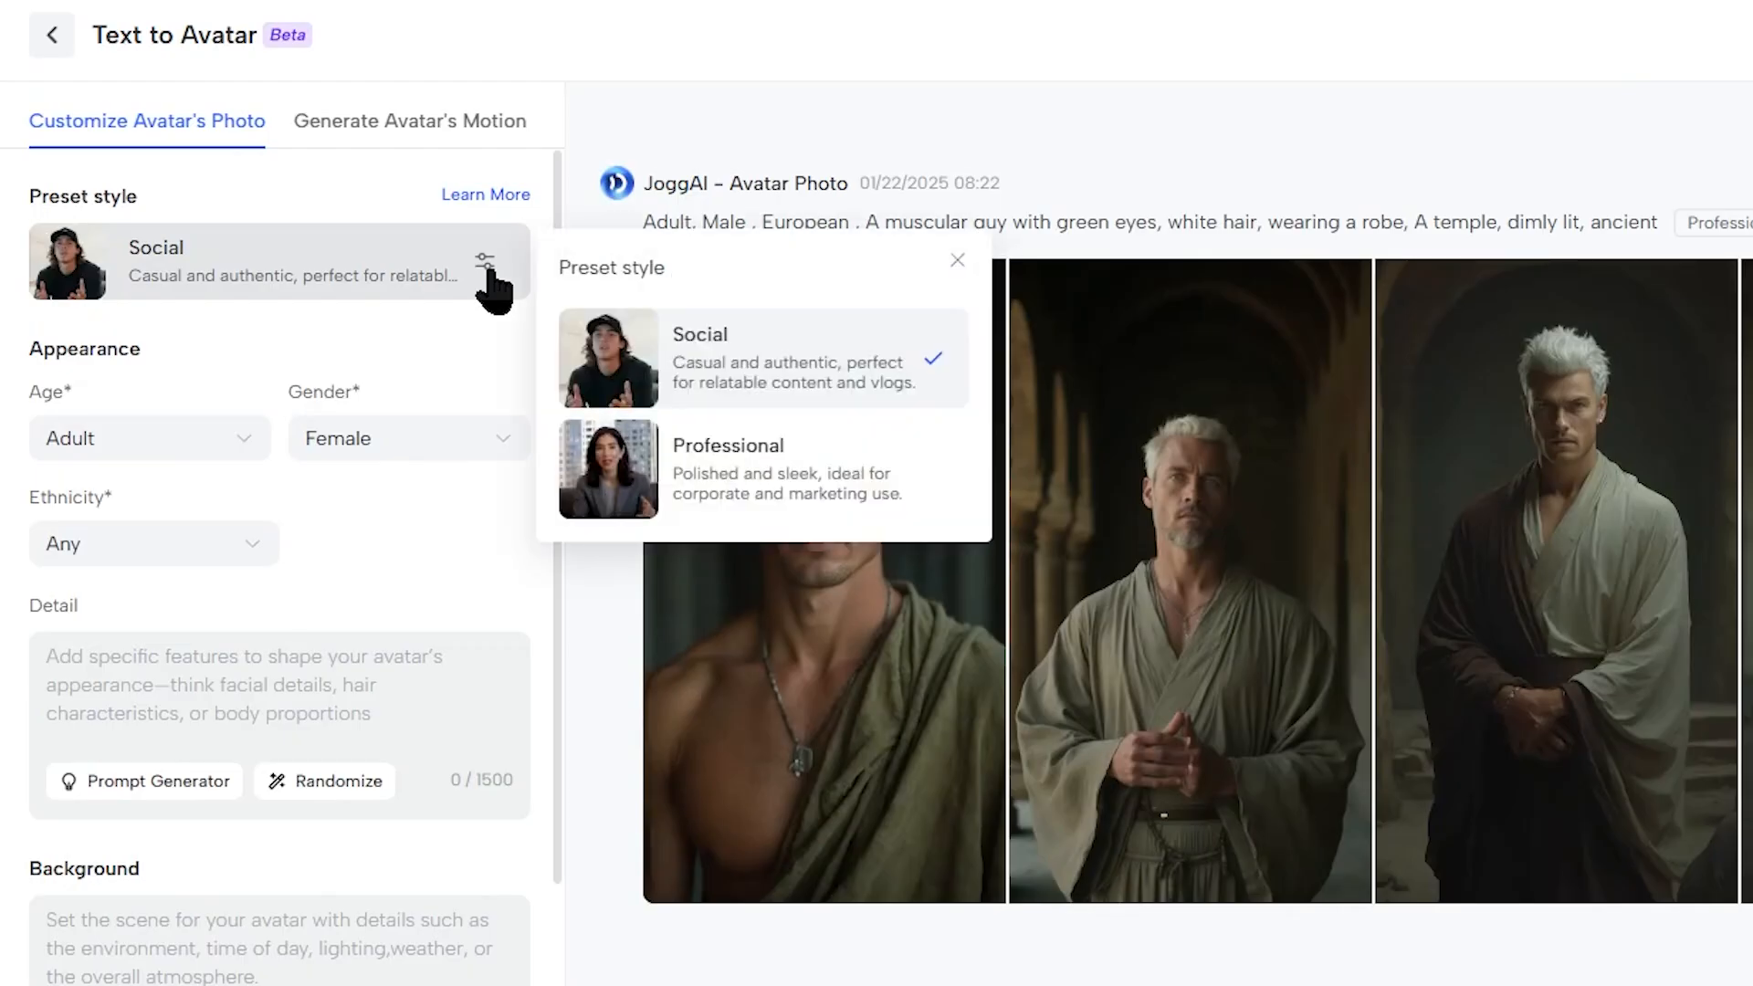
{"action": "left_click", "coordinate": [750, 469]}
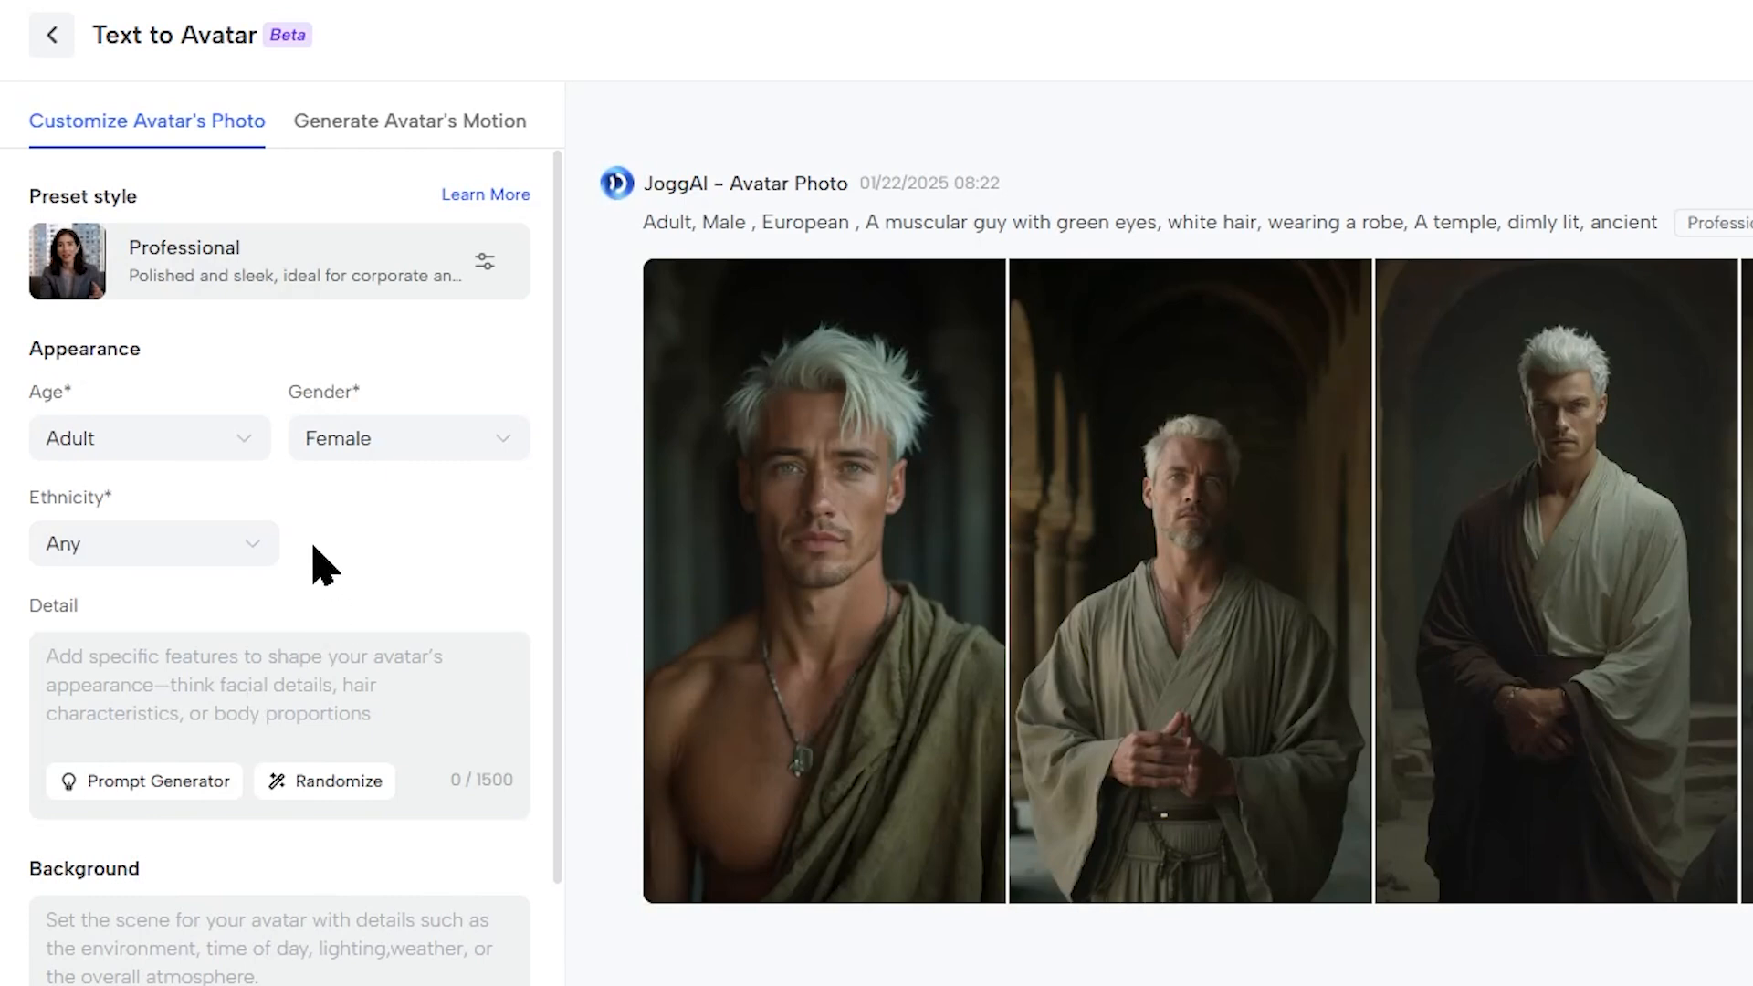
{"action": "scroll", "coordinate": [239, 545], "scroll_direction": "down", "scroll_amount": 3}
{"action": "scroll", "coordinate": [239, 546], "scroll_direction": "down", "scroll_amount": 1}
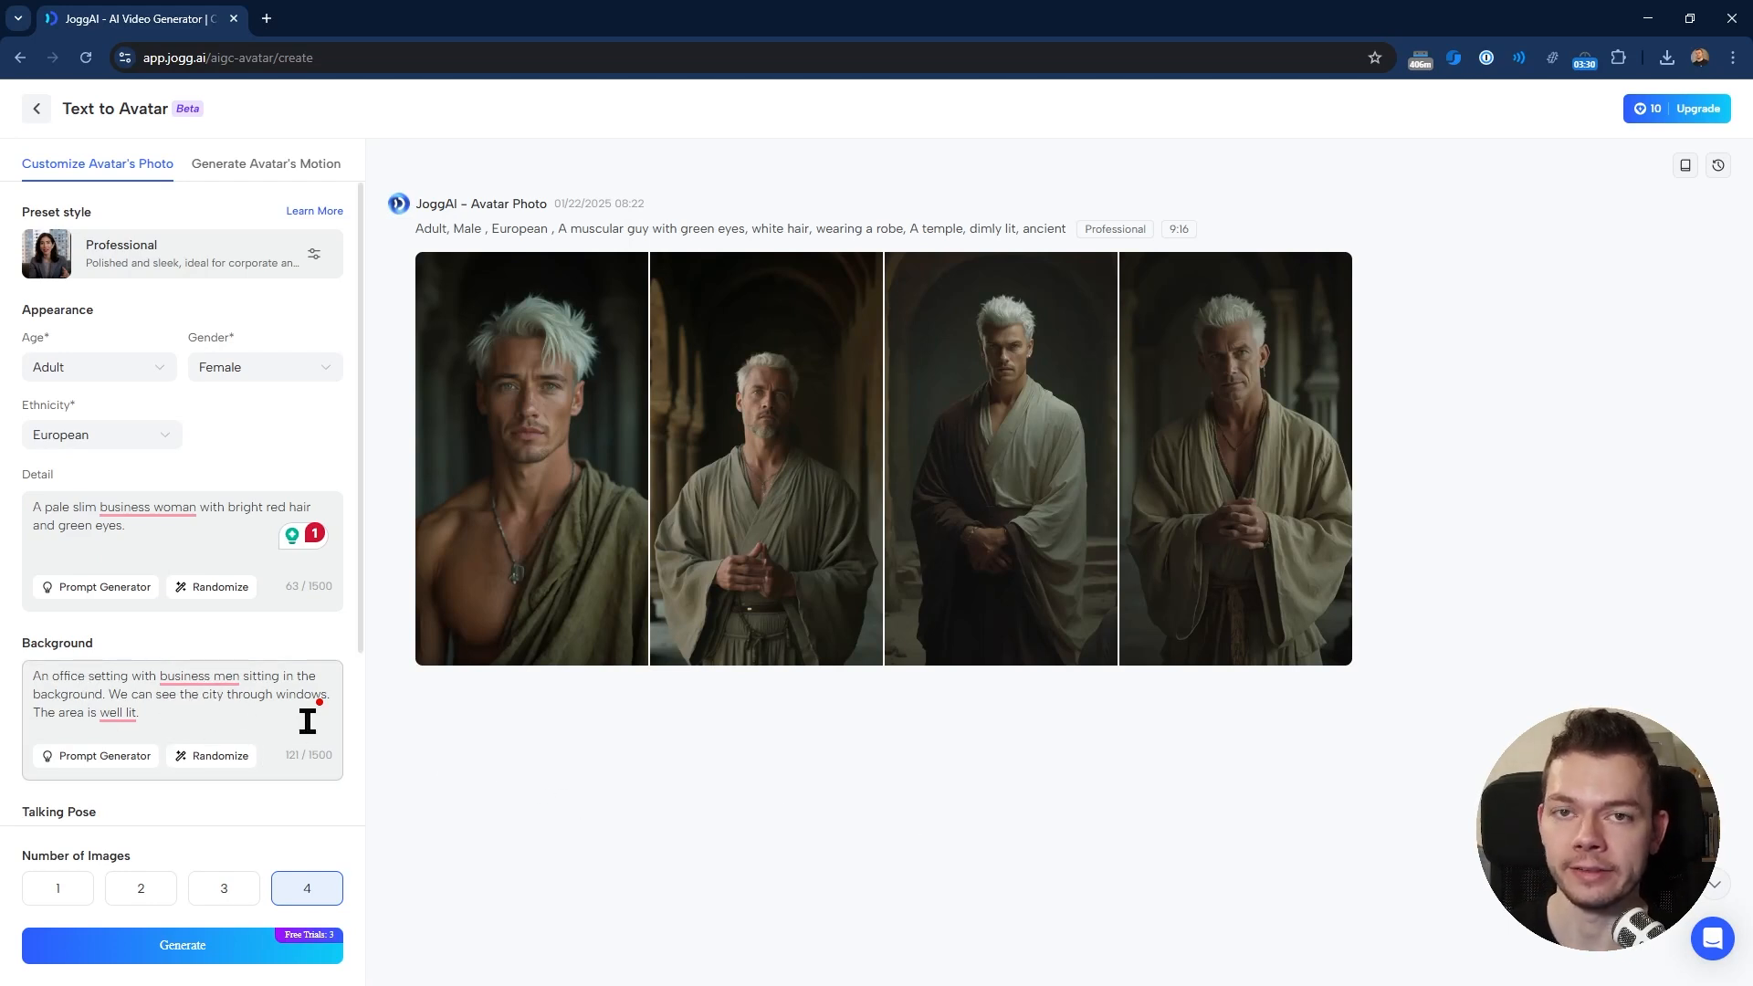
{"action": "mouse_move", "coordinate": [128, 712]}
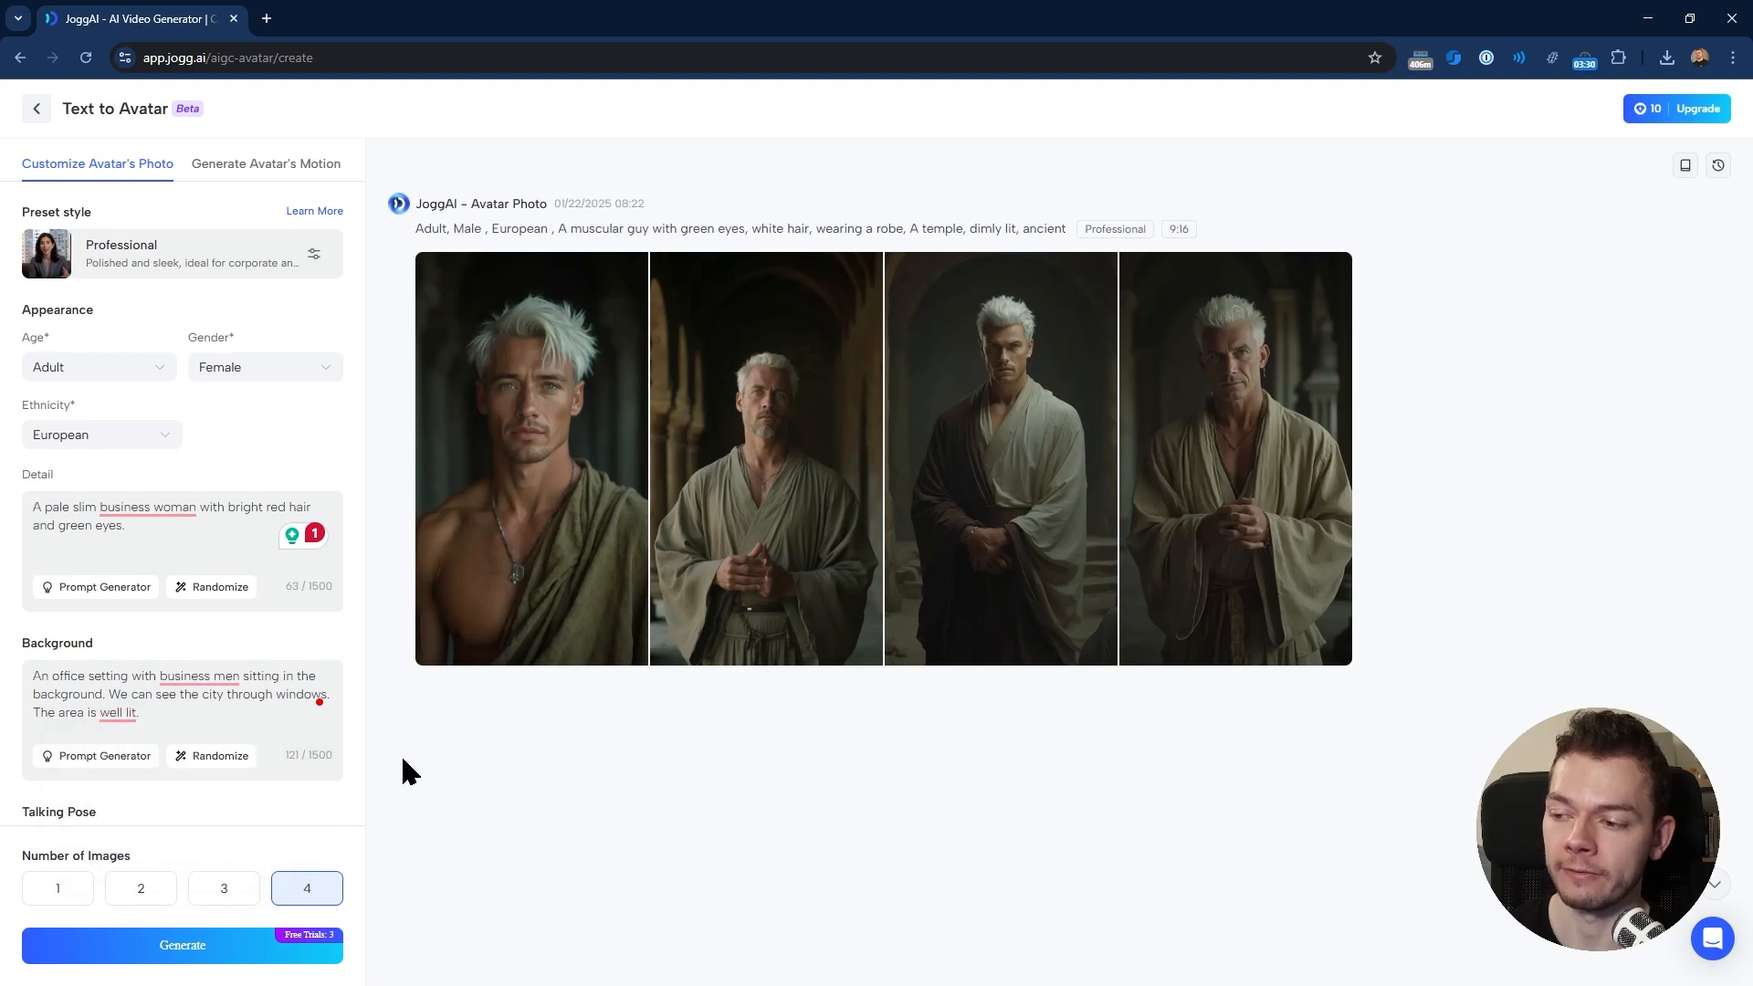
- Set the talking pose to "Hands on hips, confident" and generate four 9:16 avatar photos
{"action": "scroll", "coordinate": [250, 555], "scroll_direction": "down", "scroll_amount": 3}
{"action": "left_click", "coordinate": [172, 650]}
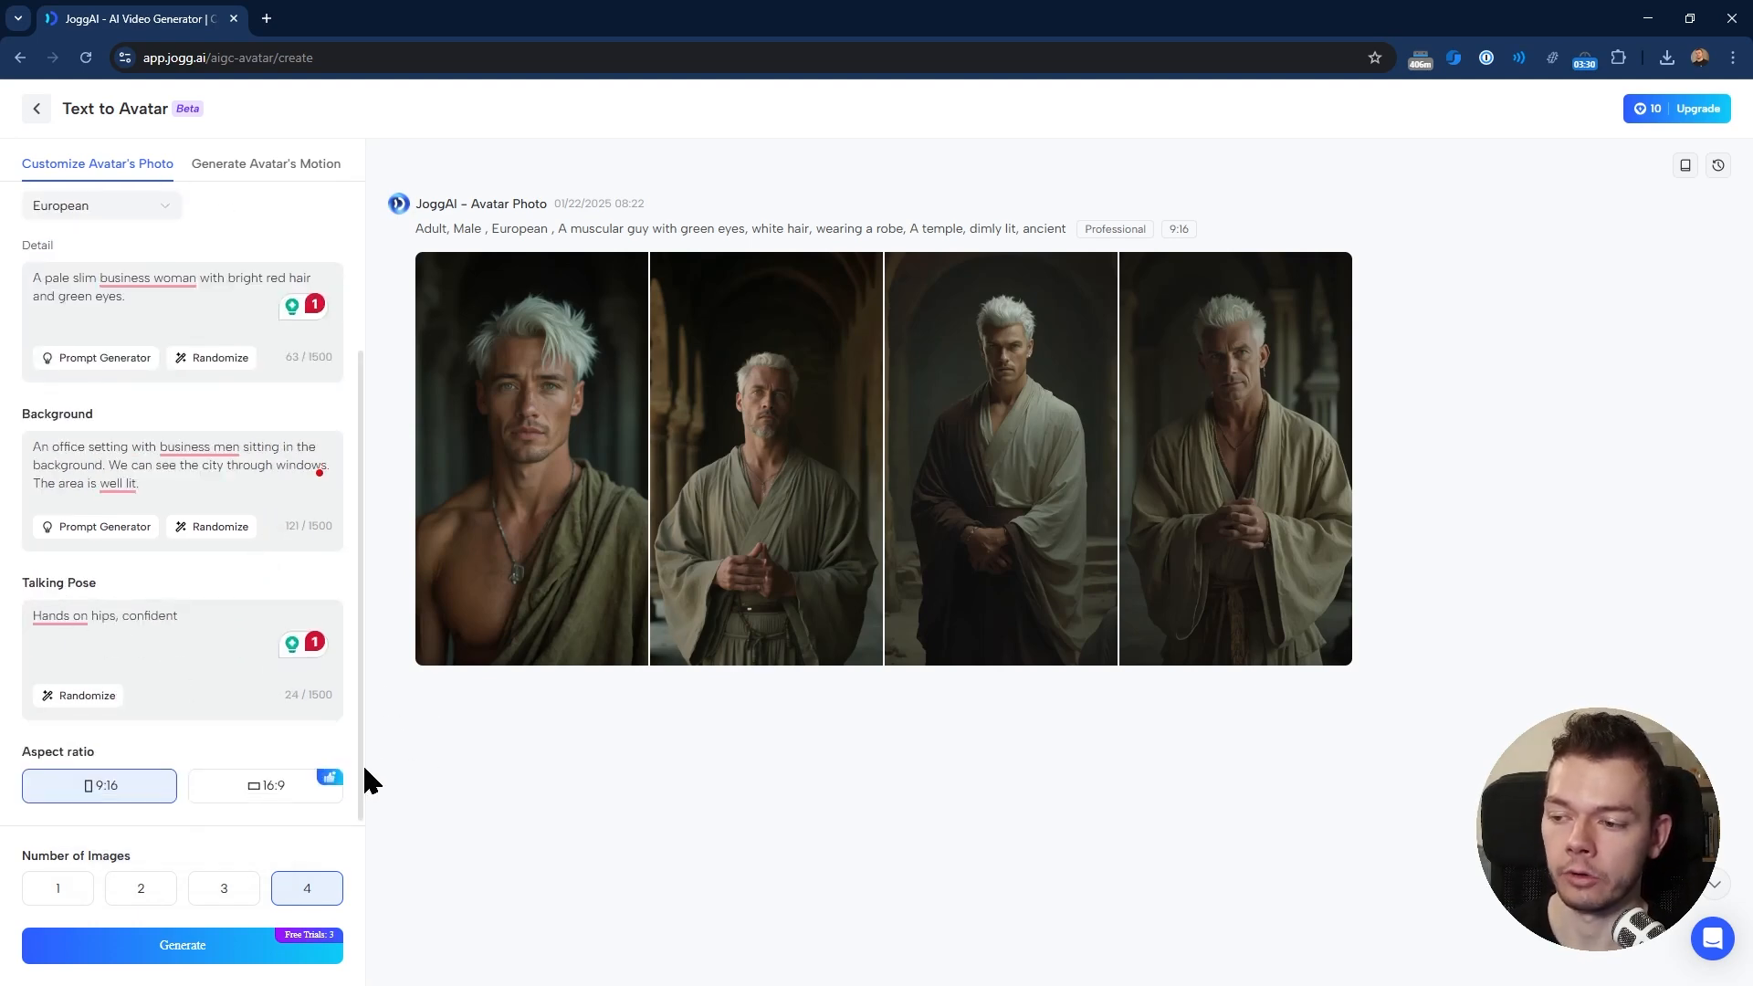
{"action": "left_click", "coordinate": [143, 945]}
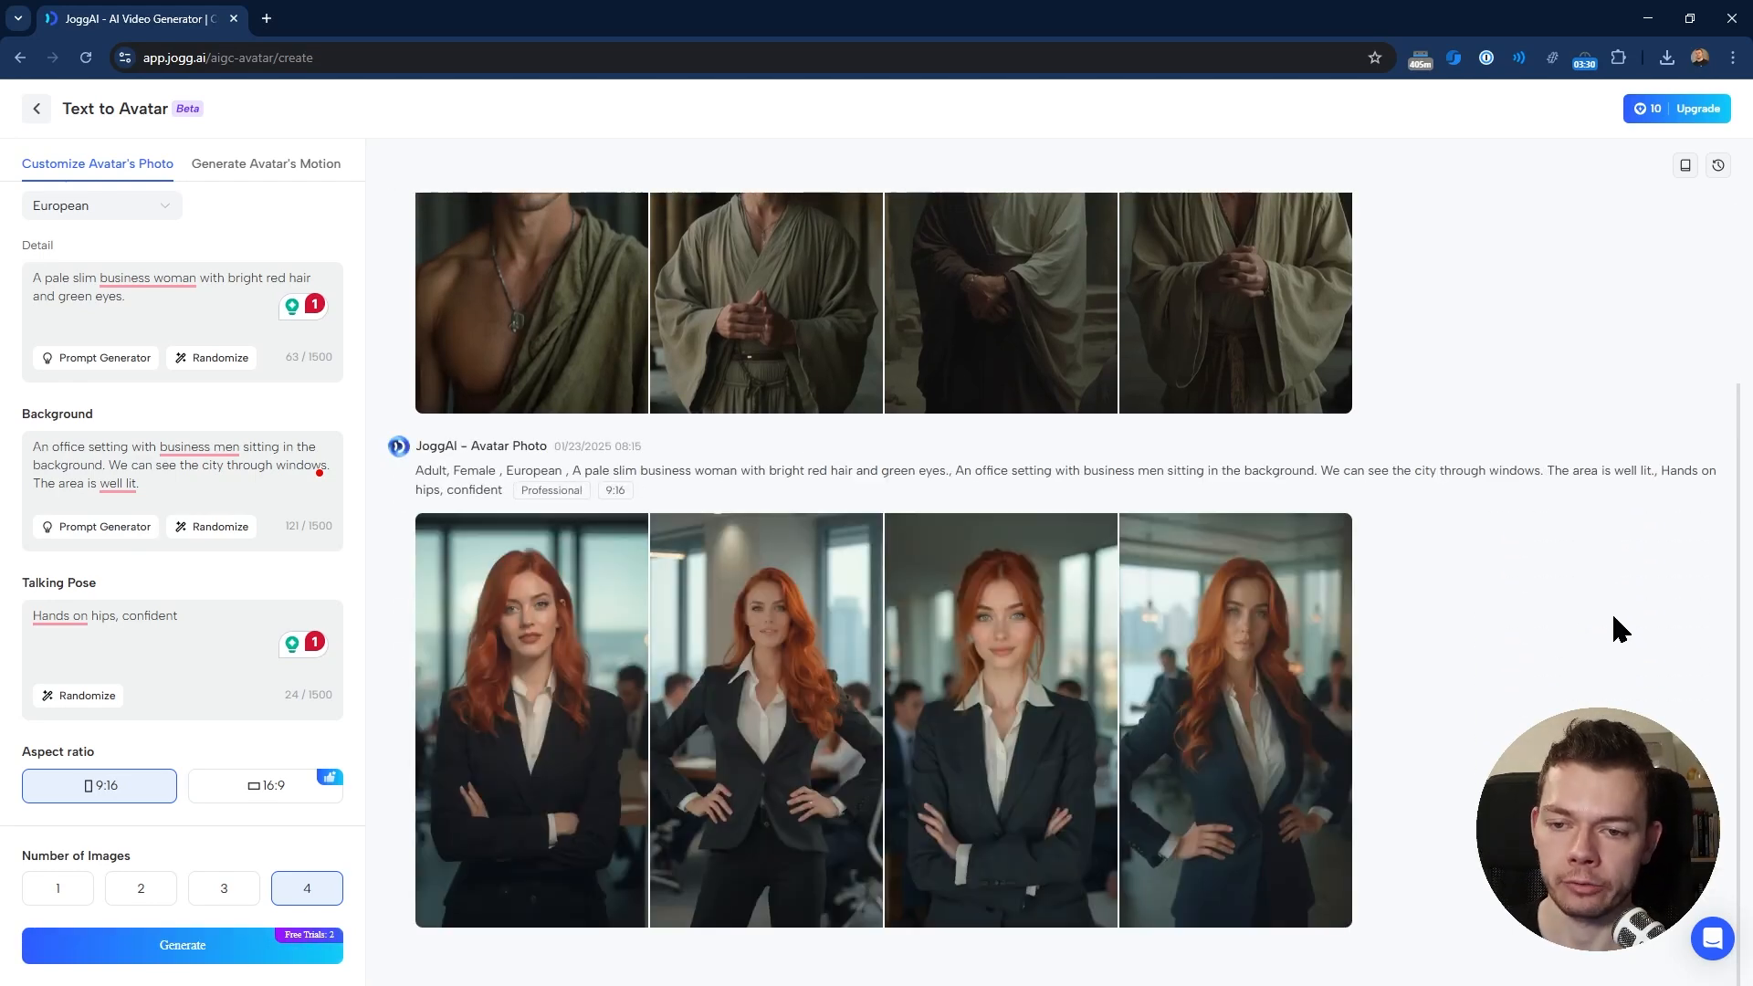
- Generate motion for the fourth red-haired avatar photo without emotion or gesture, and play the resulting clip
{"action": "mouse_move", "coordinate": [1348, 744]}
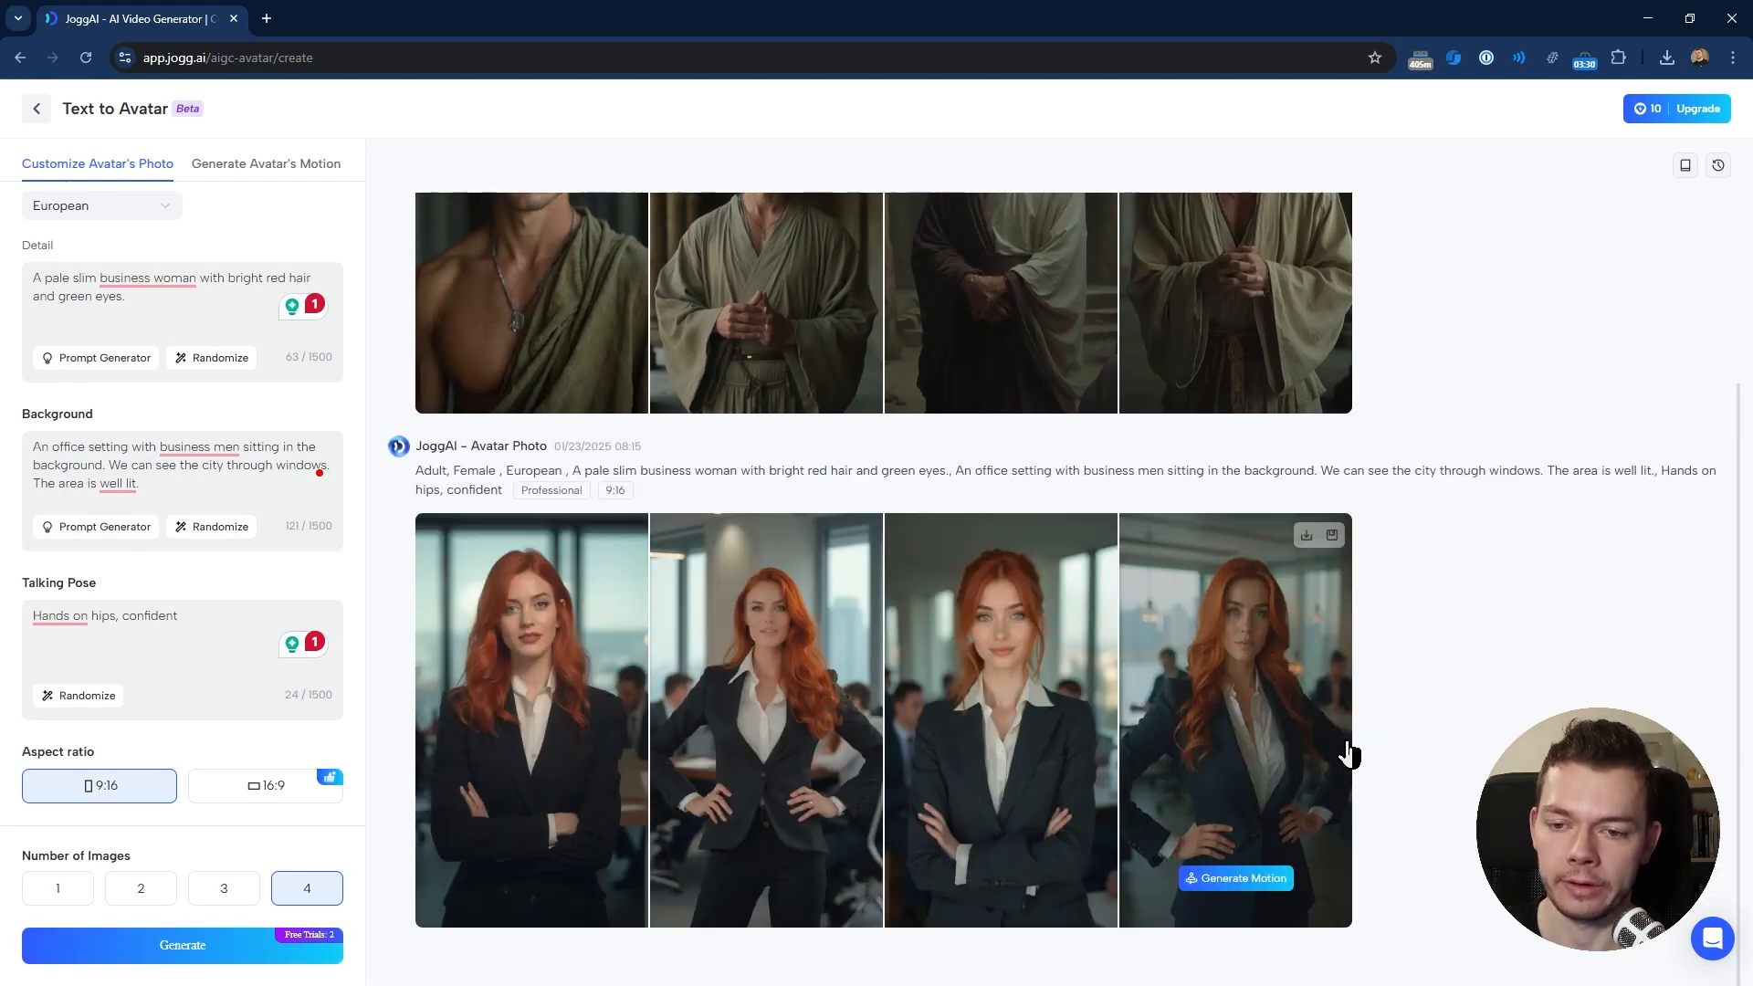
{"action": "left_click", "coordinate": [1244, 879]}
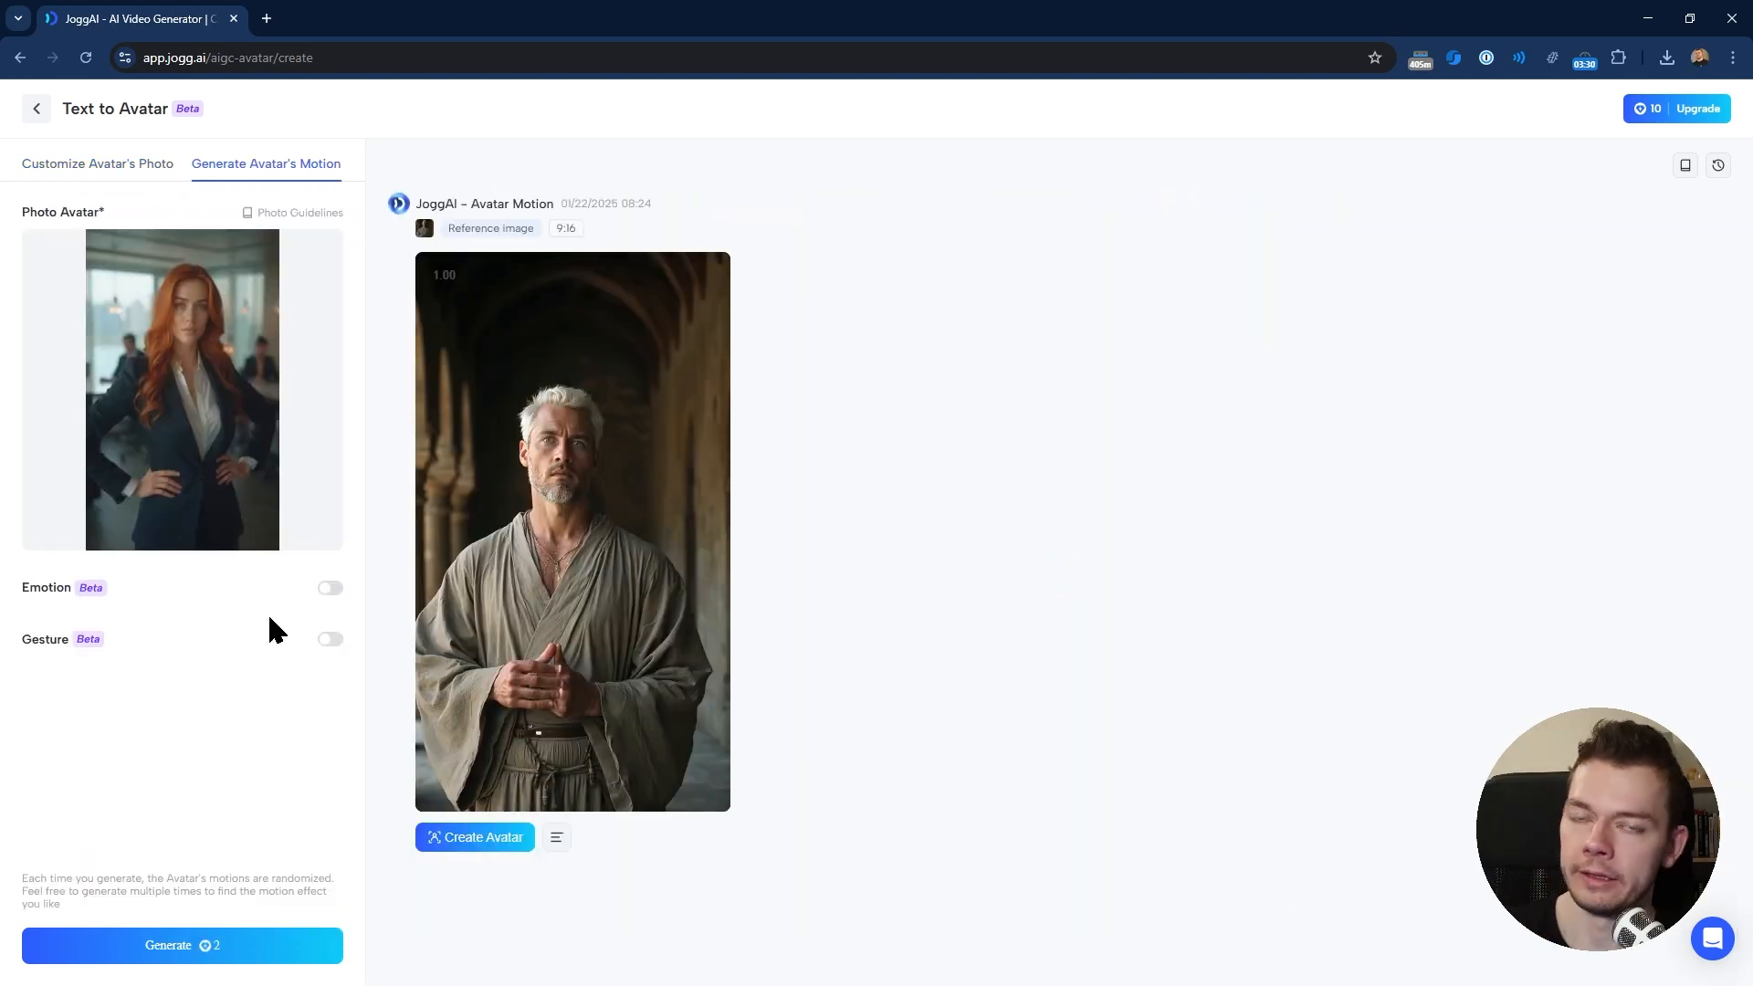
{"action": "left_click", "coordinate": [195, 950]}
{"action": "left_click", "coordinate": [1148, 681]}
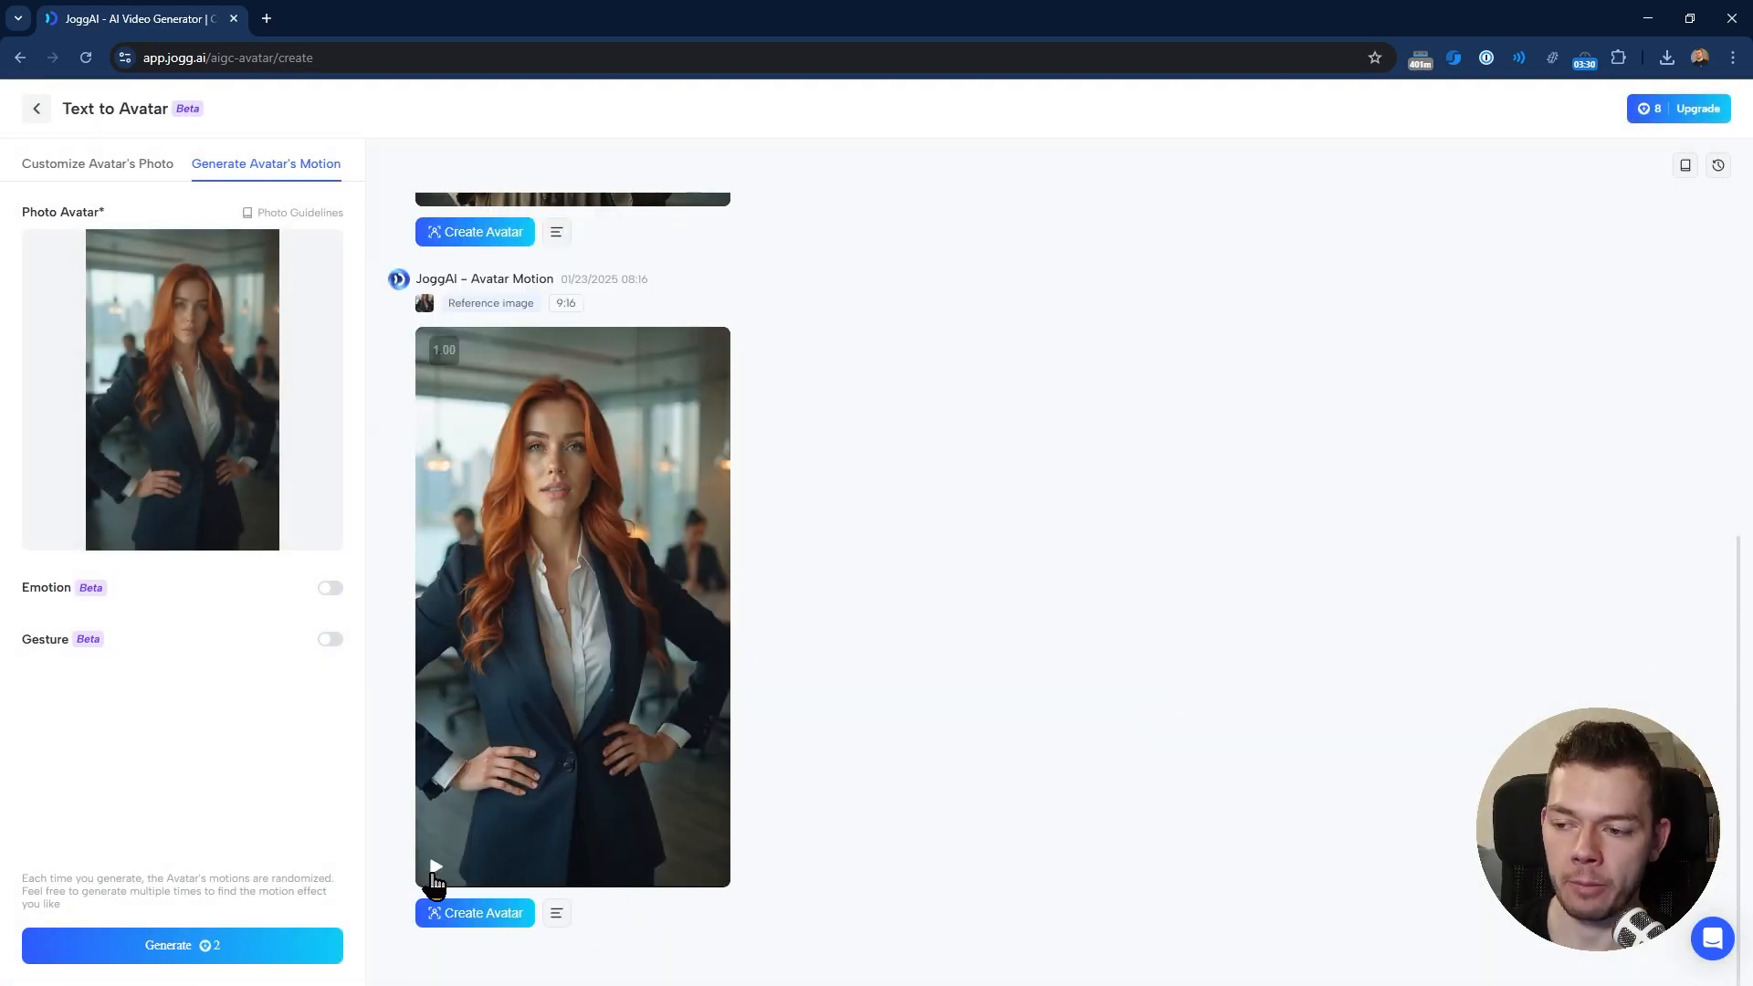
{"action": "left_click", "coordinate": [434, 869]}
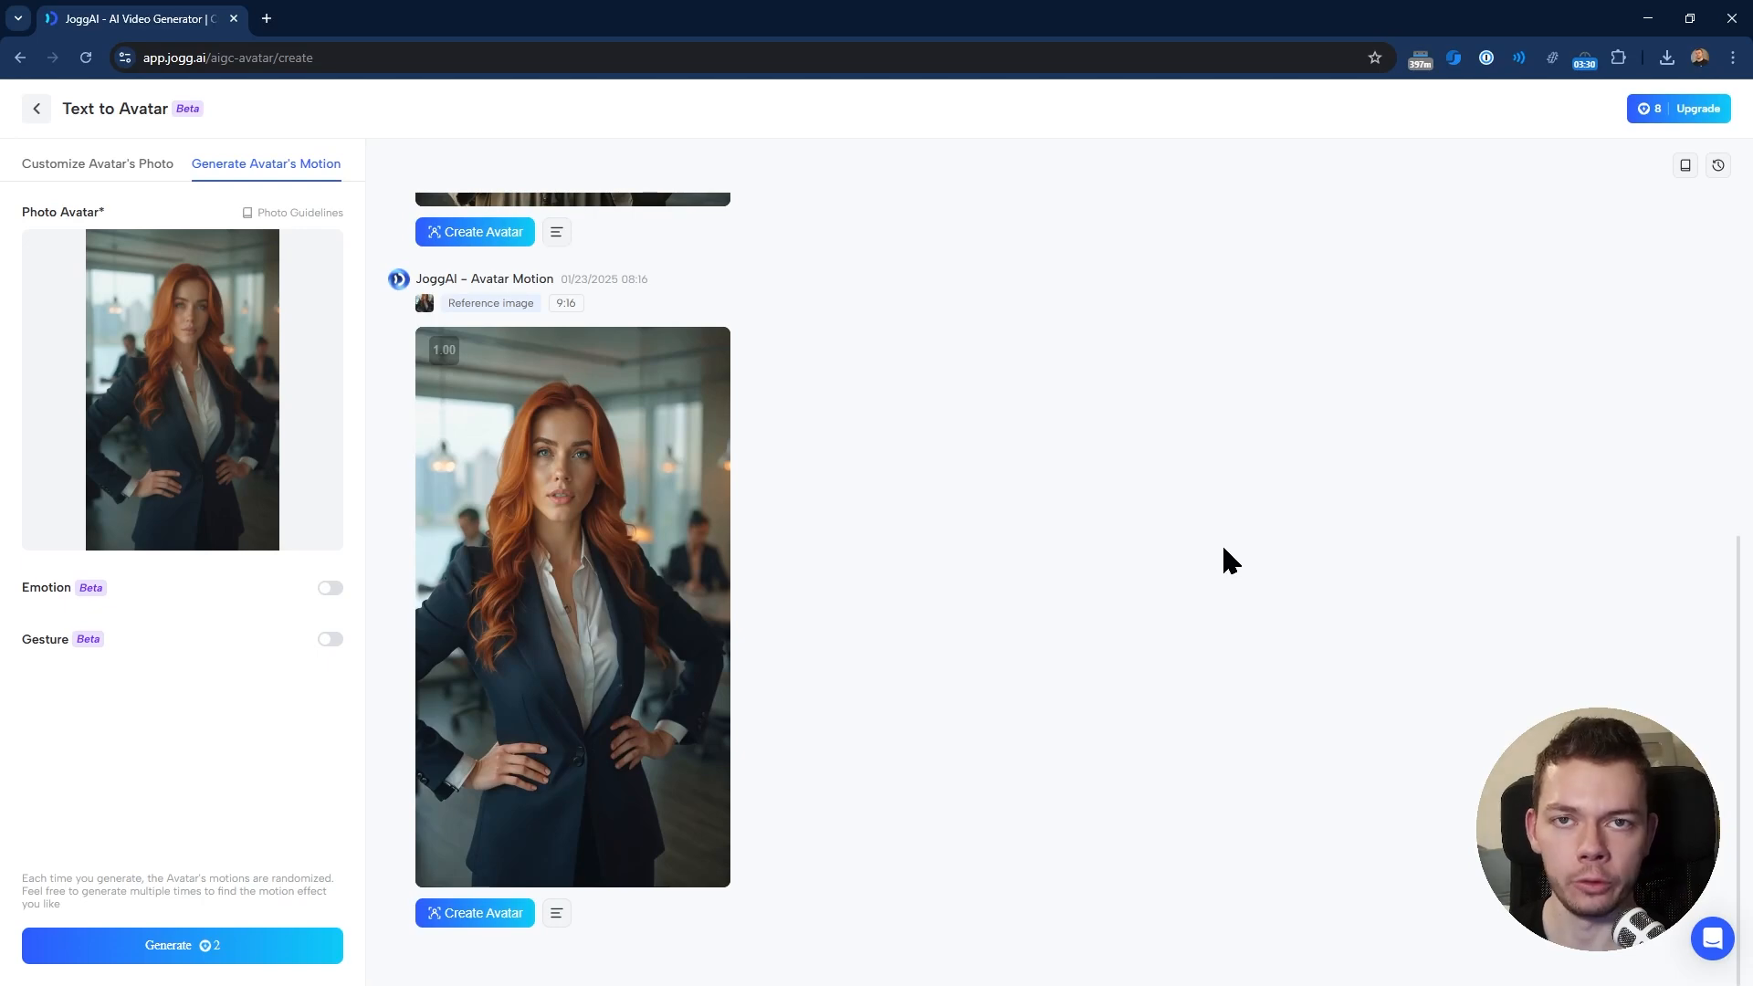
- Create the avatar Michelle with description "A fierce businesswoman" and welcome message "My goal is to raise the stock pricing of this company"
{"action": "left_click", "coordinate": [497, 913]}
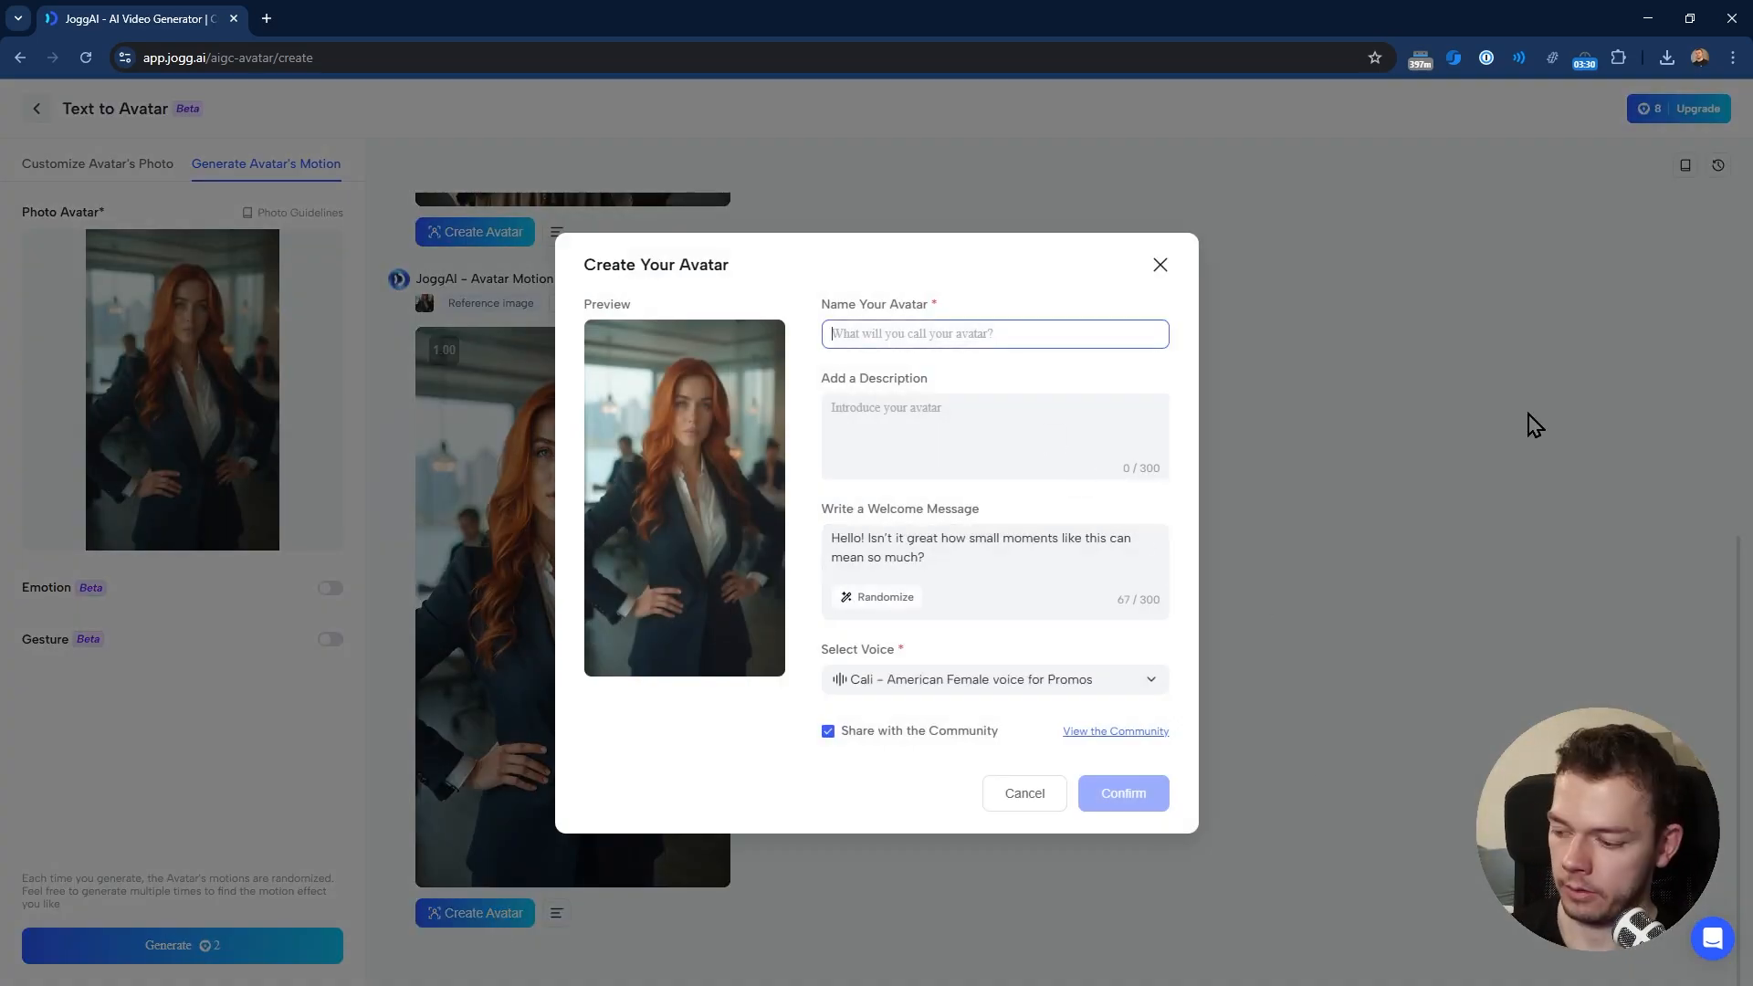
{"action": "type", "text": "Miche"}
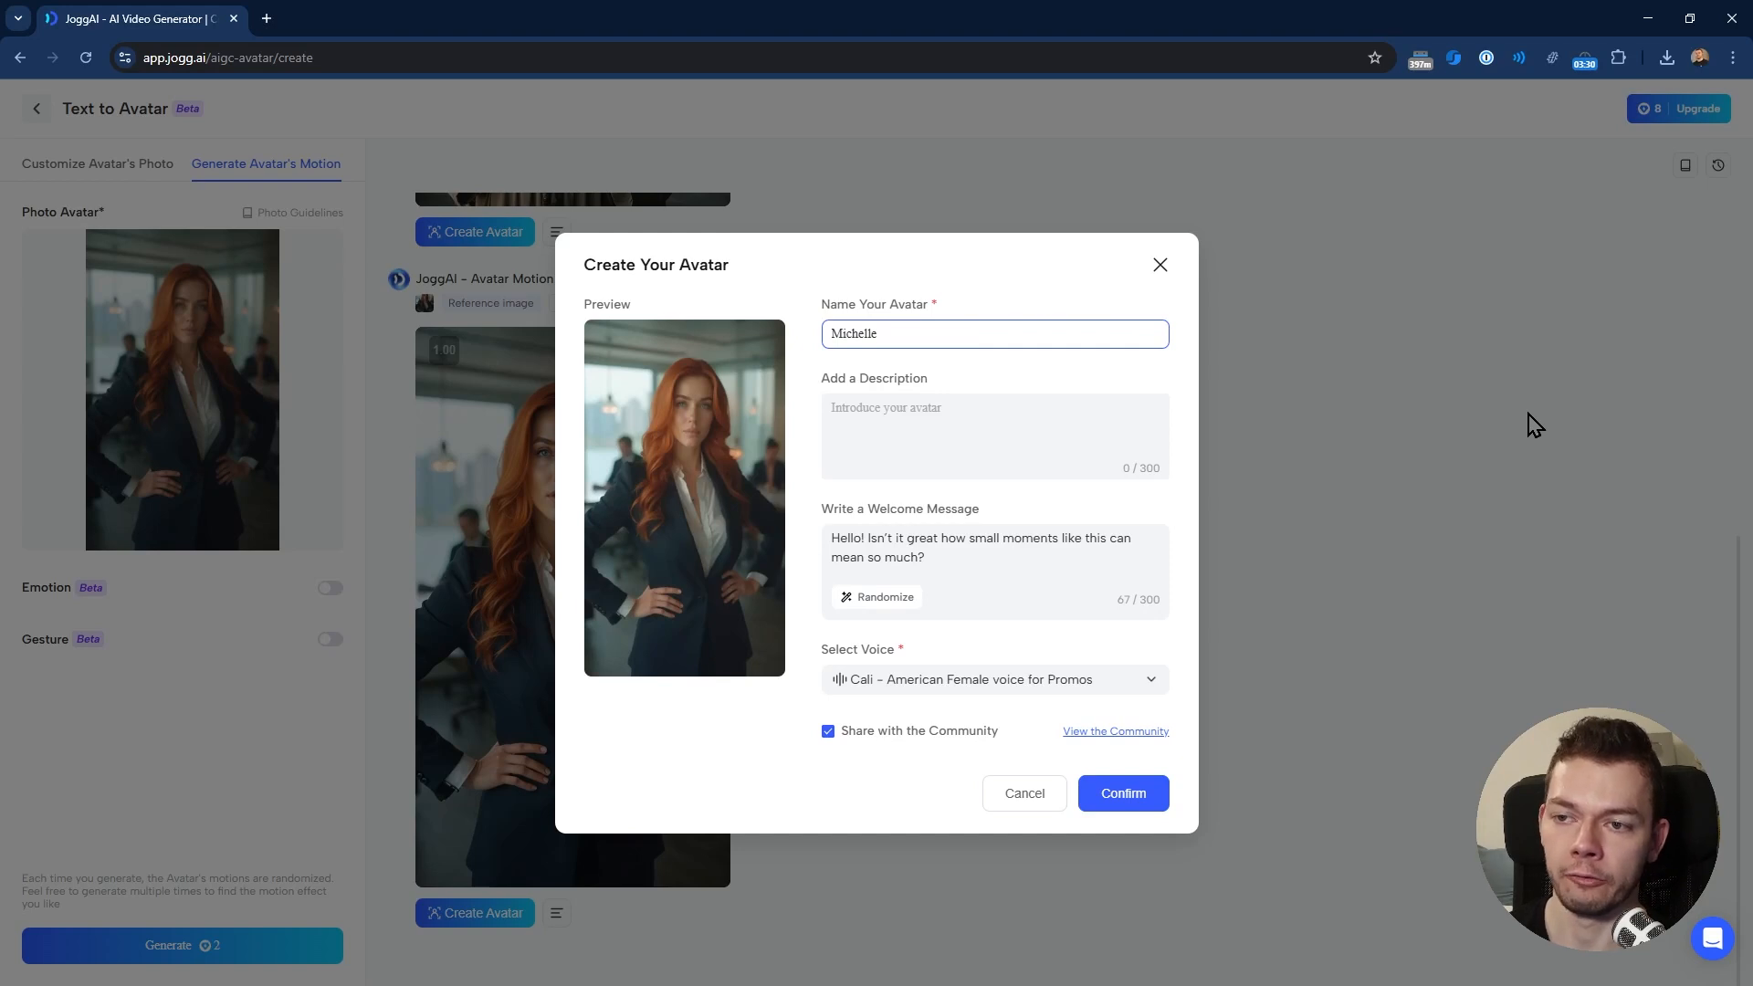
{"action": "type", "text": "lle"}
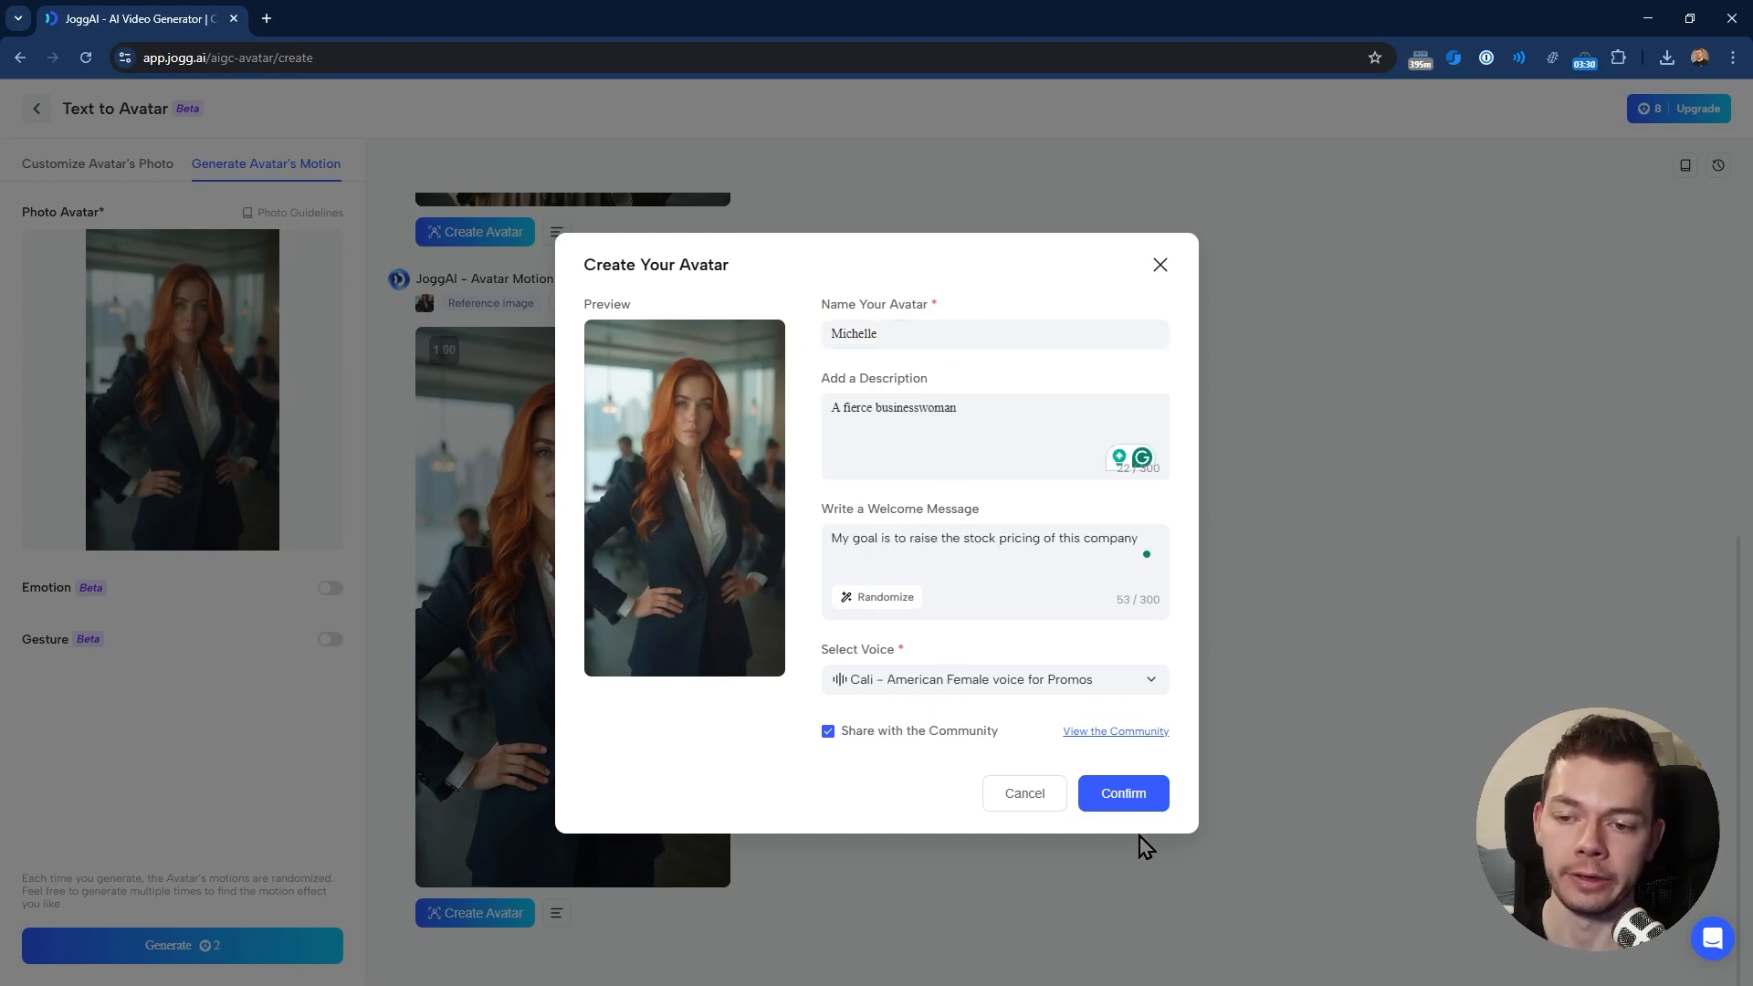
{"action": "left_click", "coordinate": [1139, 802]}
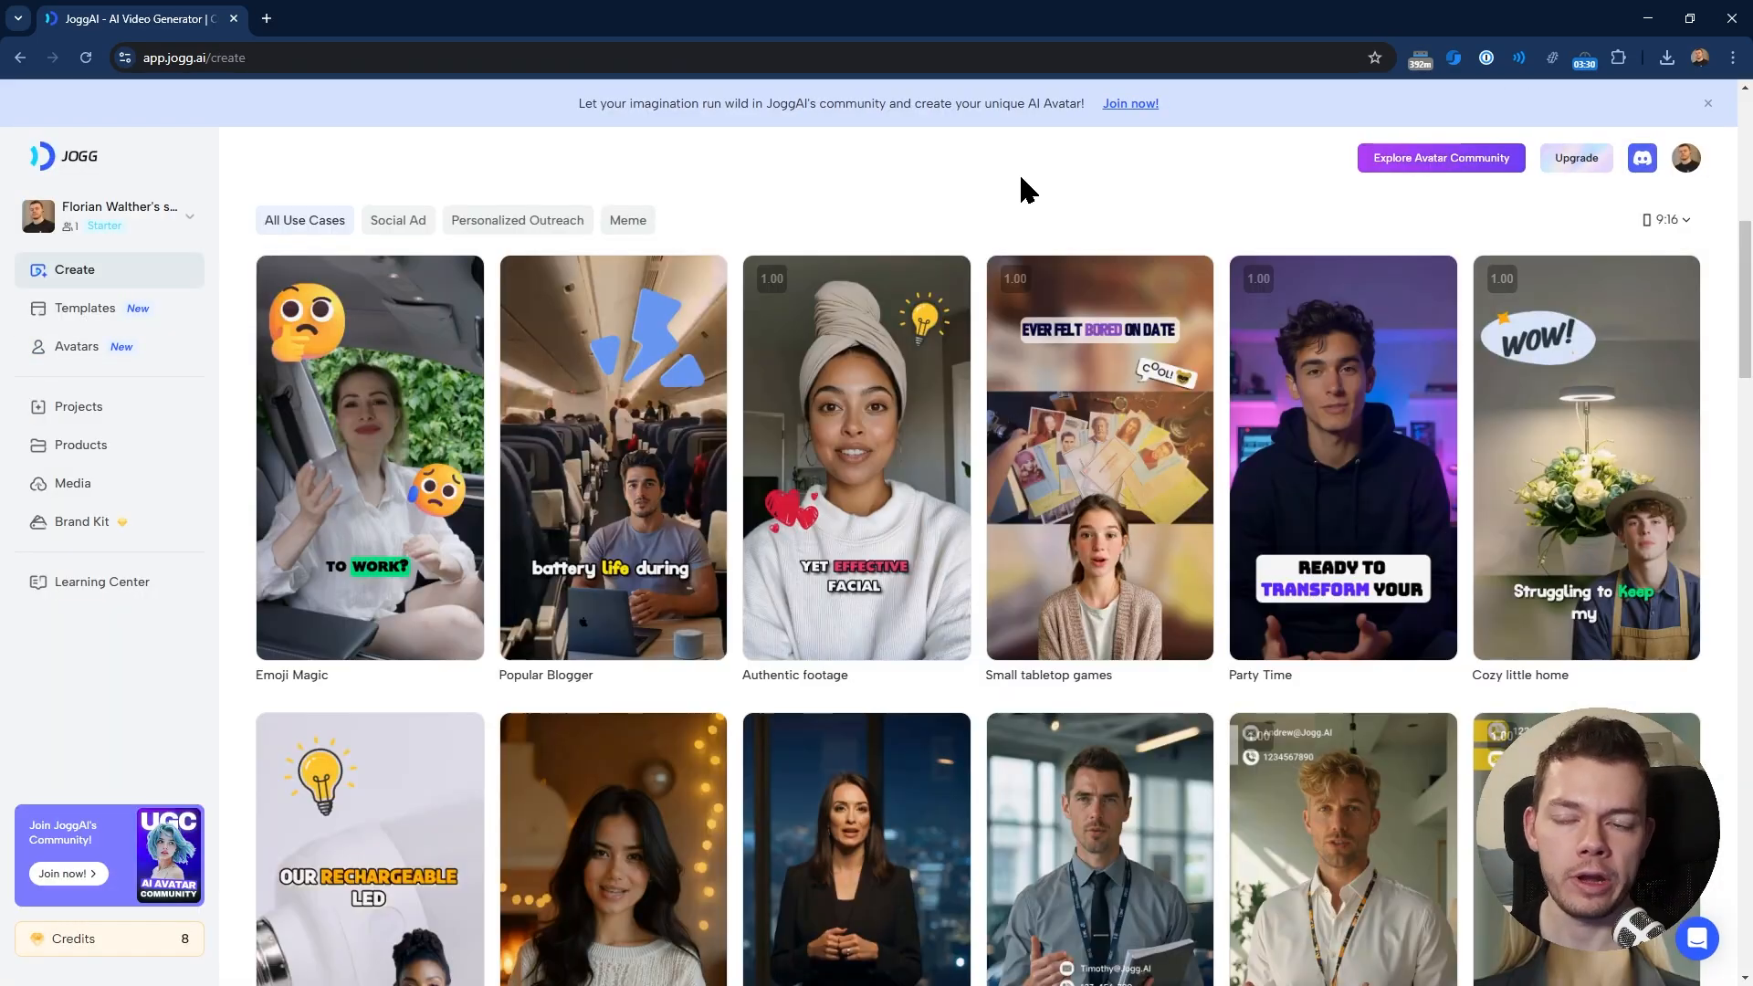
- Glance through the UGC video templates, and open the Text to Avatar Video tool for long speech videos
{"action": "scroll", "coordinate": [1086, 602], "scroll_direction": "down", "scroll_amount": 5}
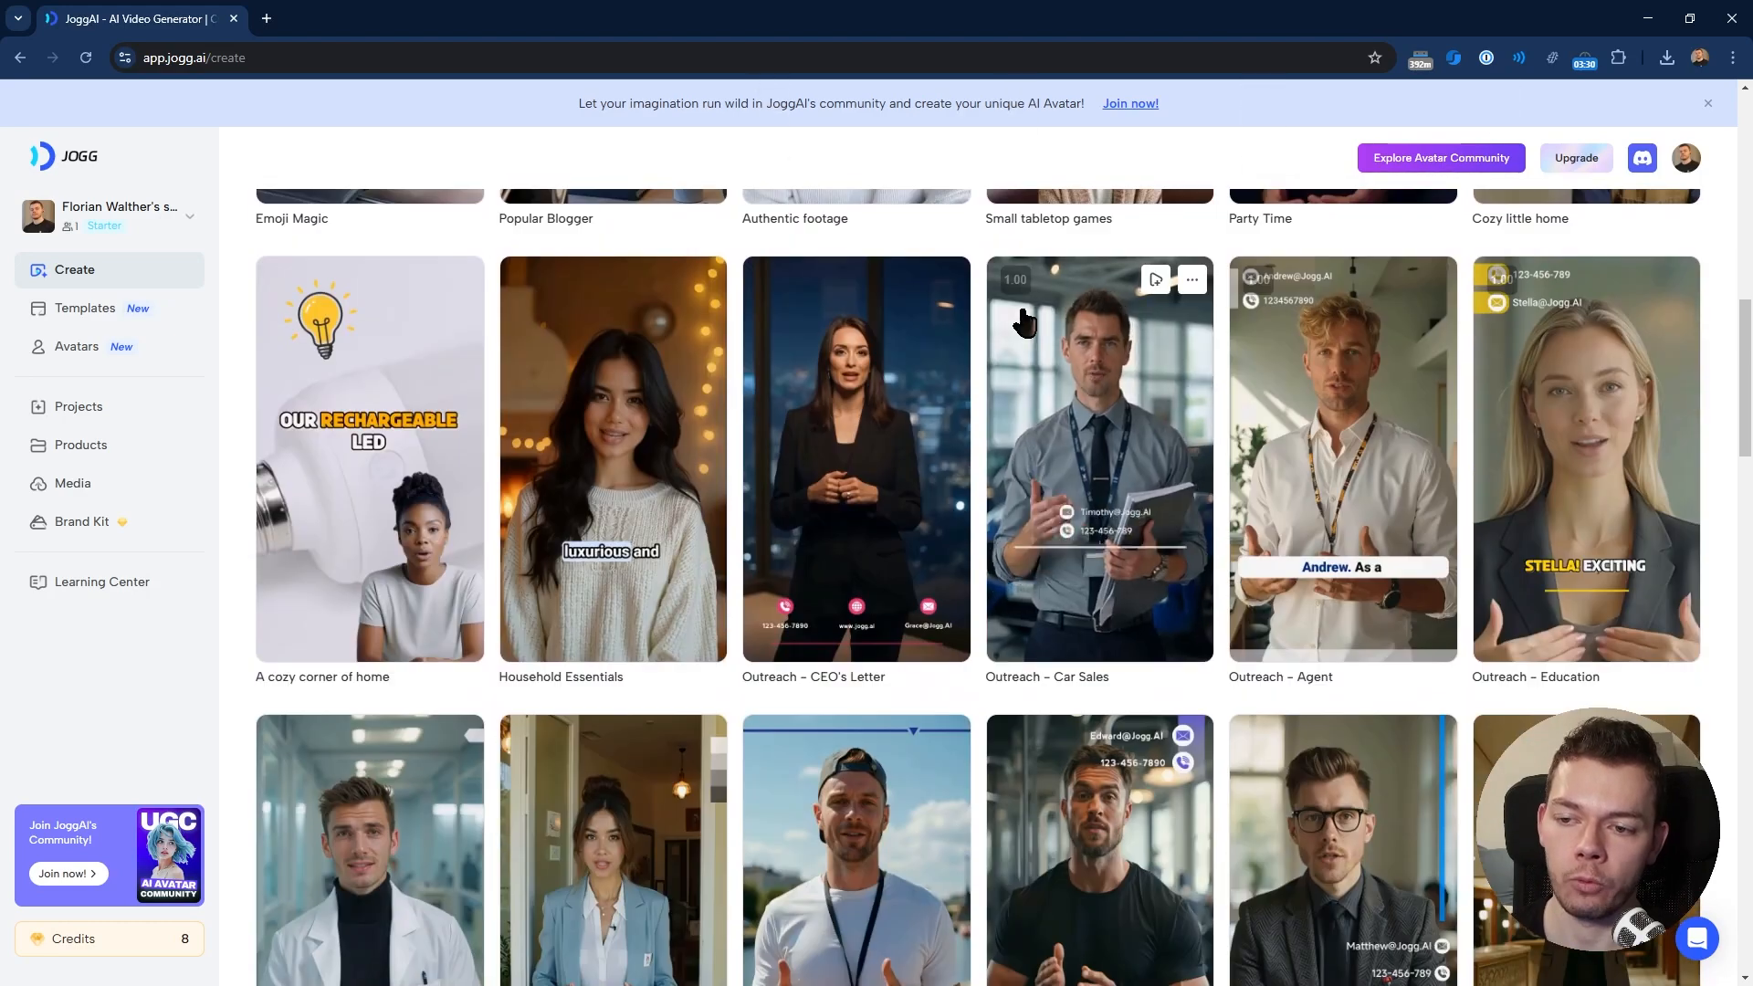
{"action": "scroll", "coordinate": [1092, 610], "scroll_direction": "up", "scroll_amount": 4}
{"action": "scroll", "coordinate": [1092, 610], "scroll_direction": "up", "scroll_amount": 1}
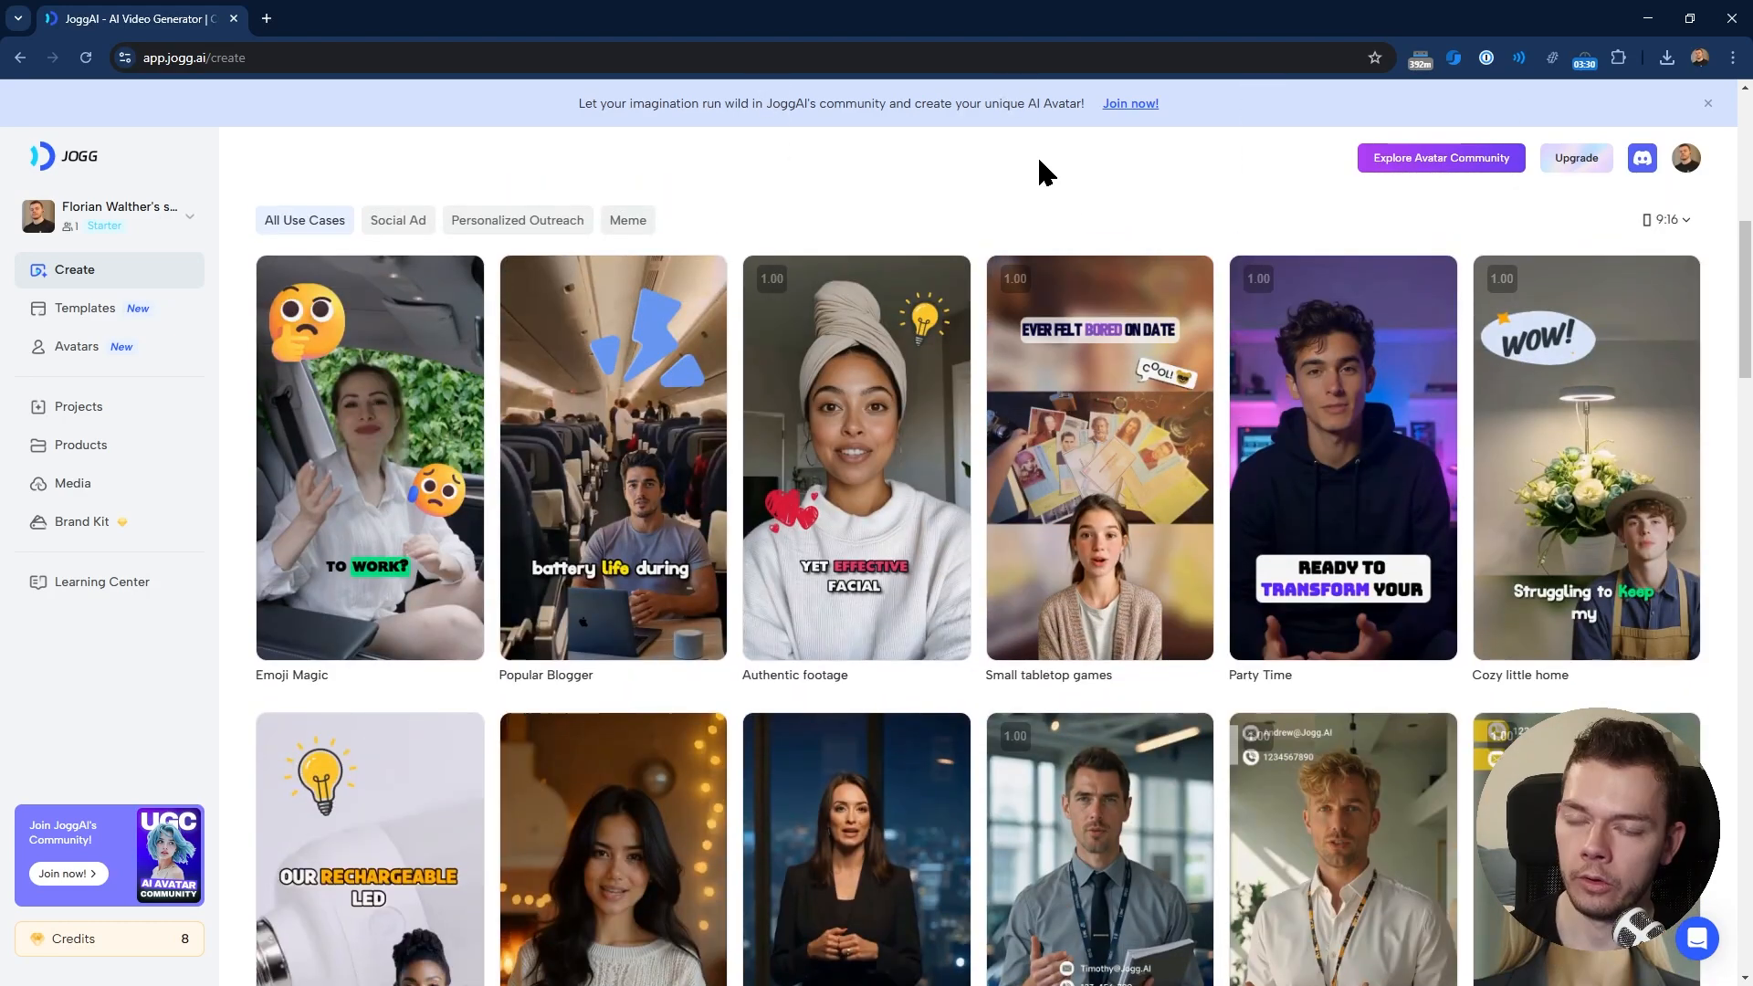
{"action": "scroll", "coordinate": [909, 802], "scroll_direction": "up", "scroll_amount": 7}
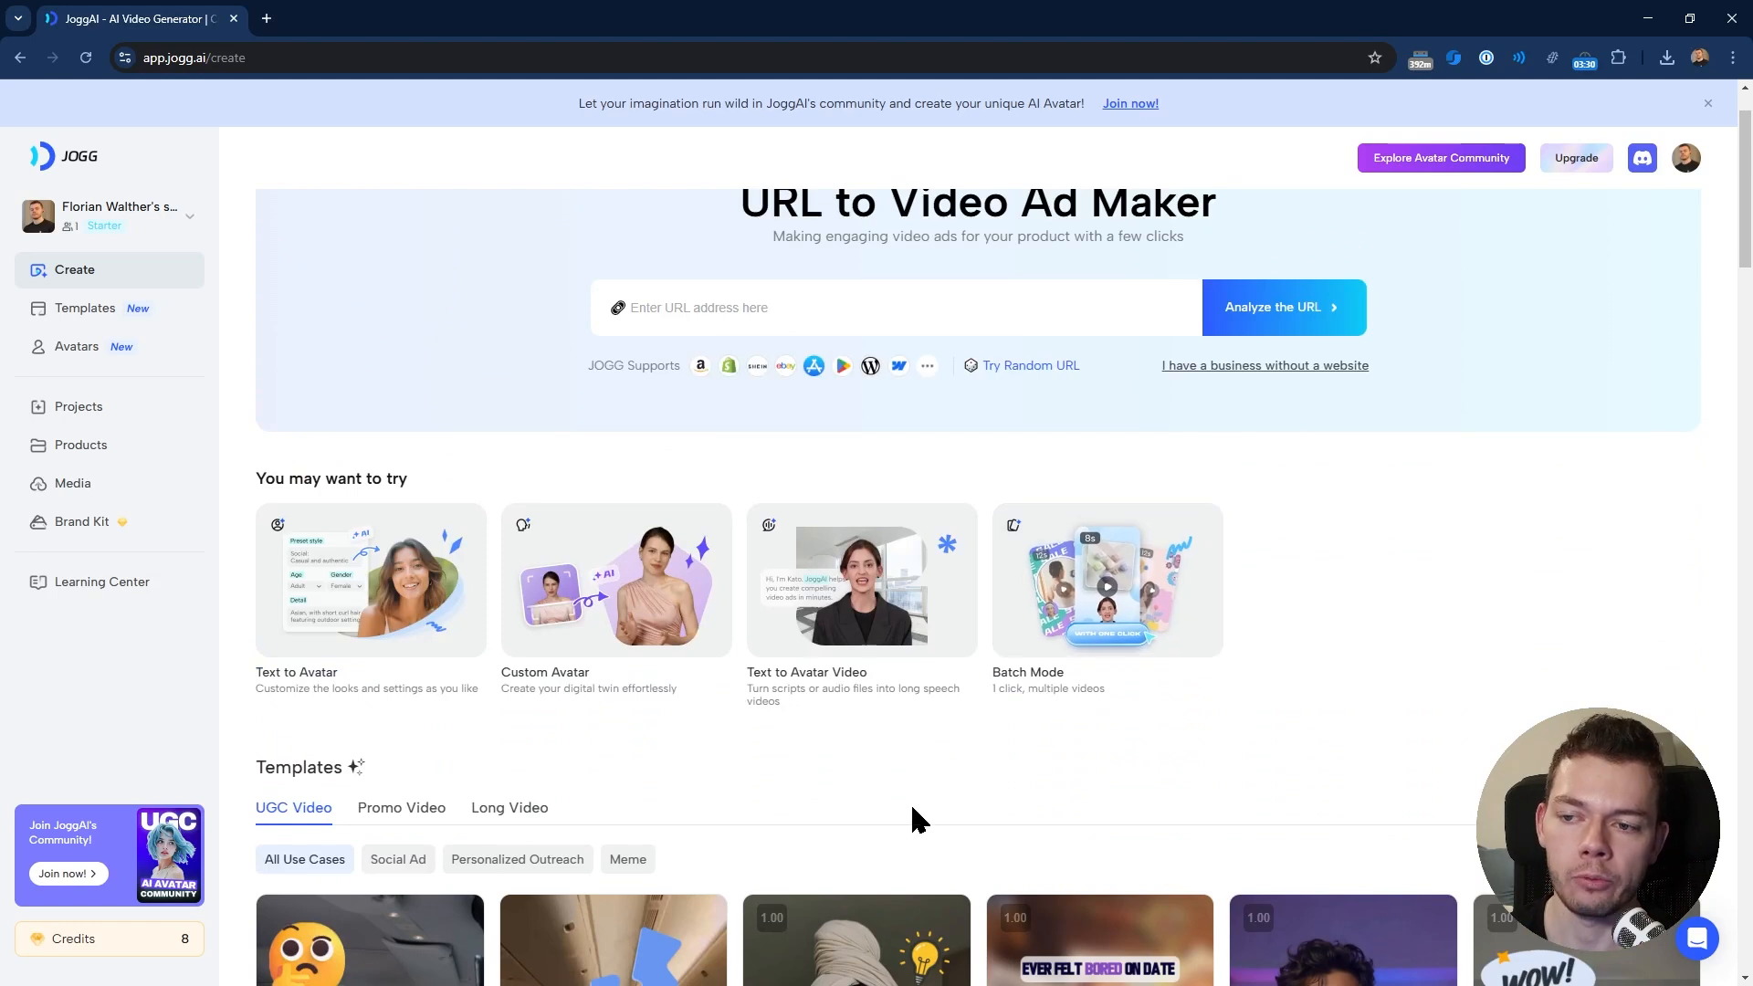
{"action": "left_click", "coordinate": [881, 576]}
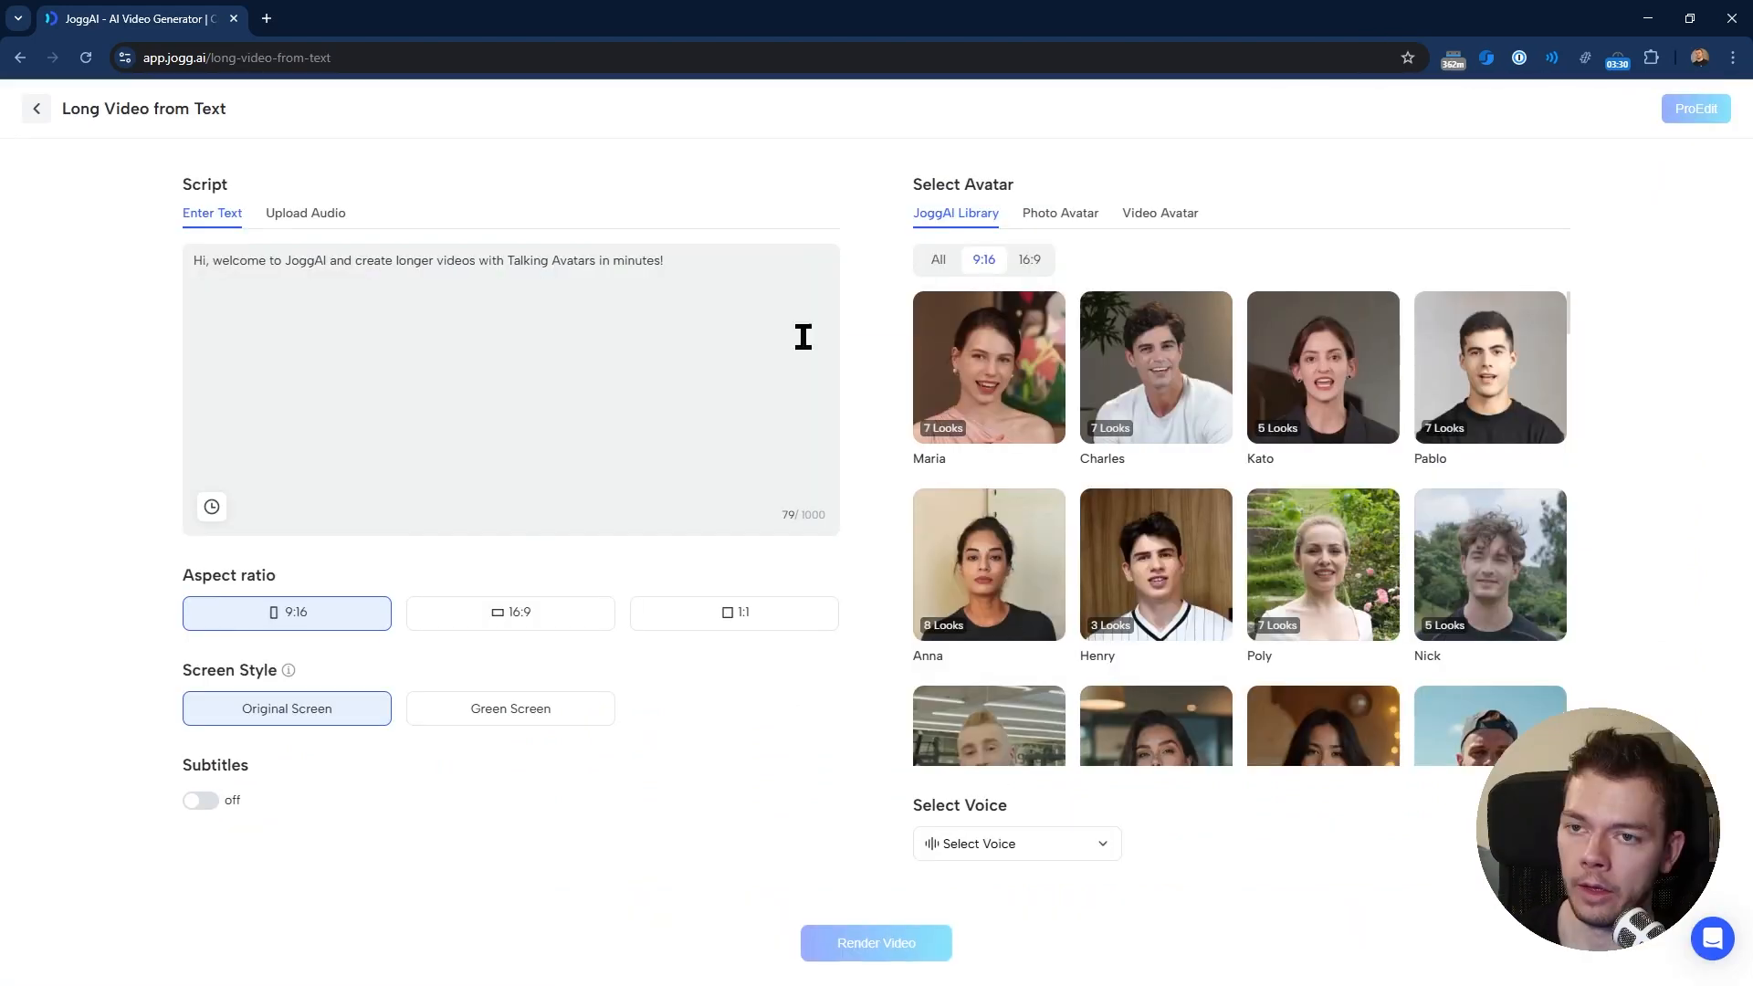
- Choose the Whitehair photo avatar for the long video after looking at the Michelle one
{"action": "left_click", "coordinate": [1091, 220]}
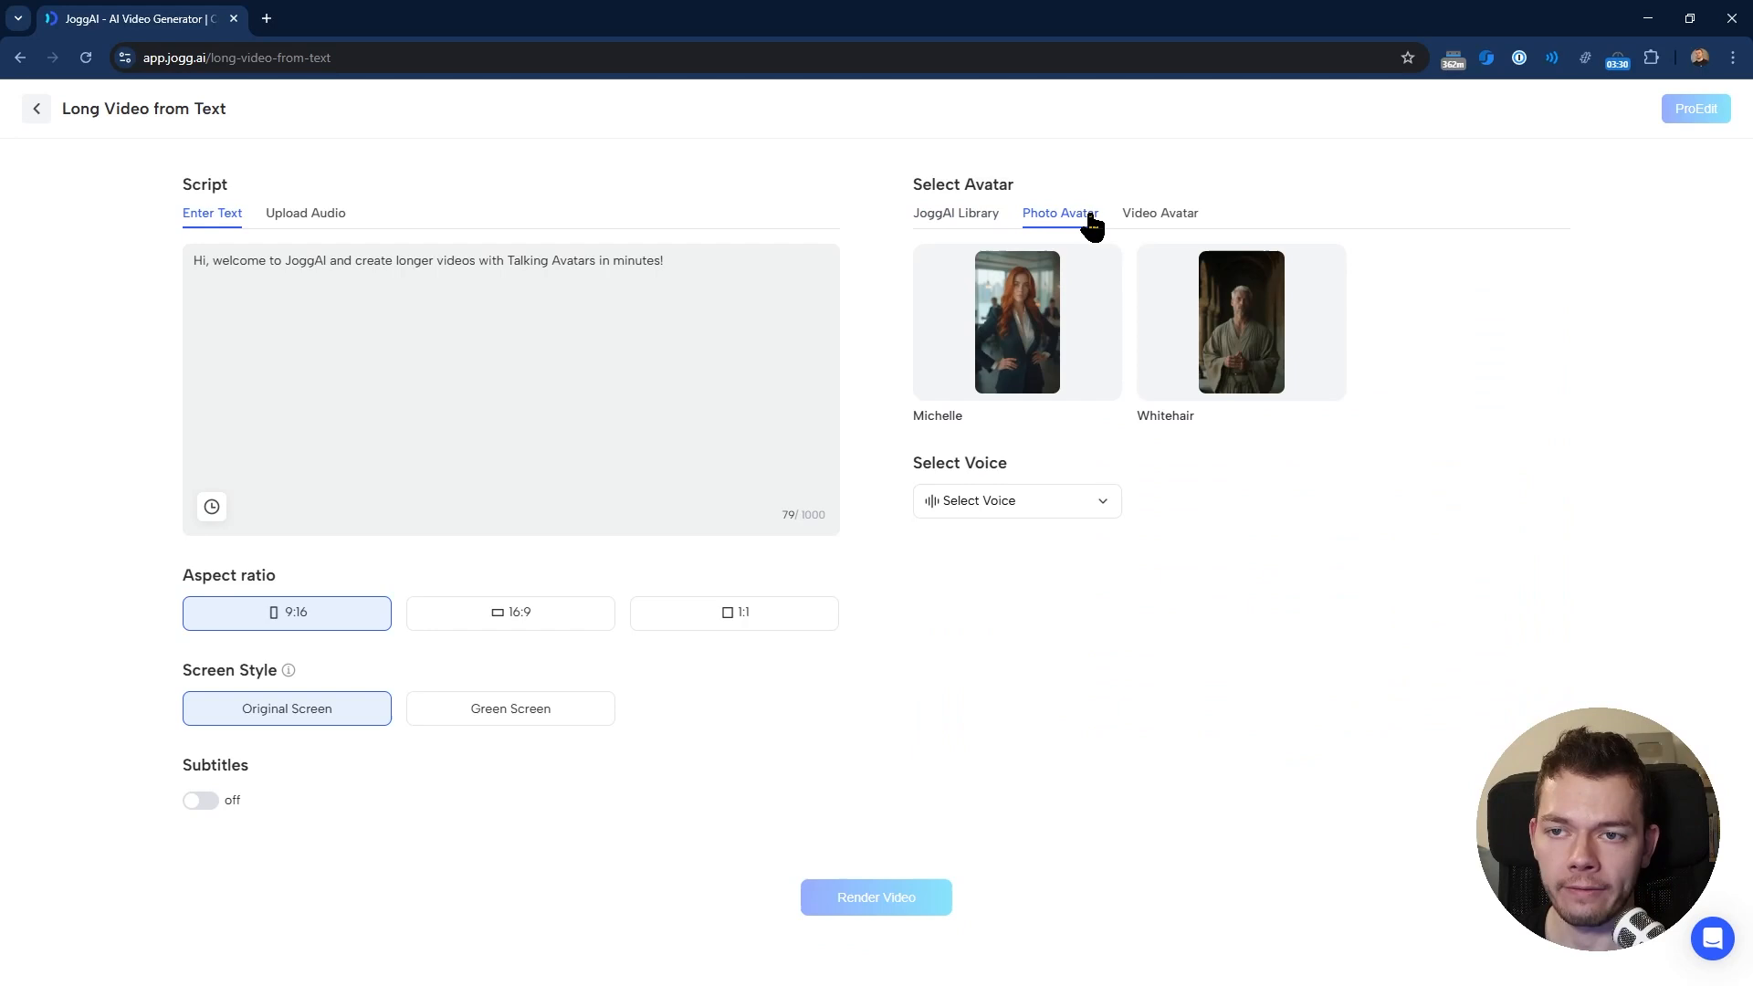
{"action": "left_click", "coordinate": [1054, 310]}
{"action": "left_click", "coordinate": [927, 256]}
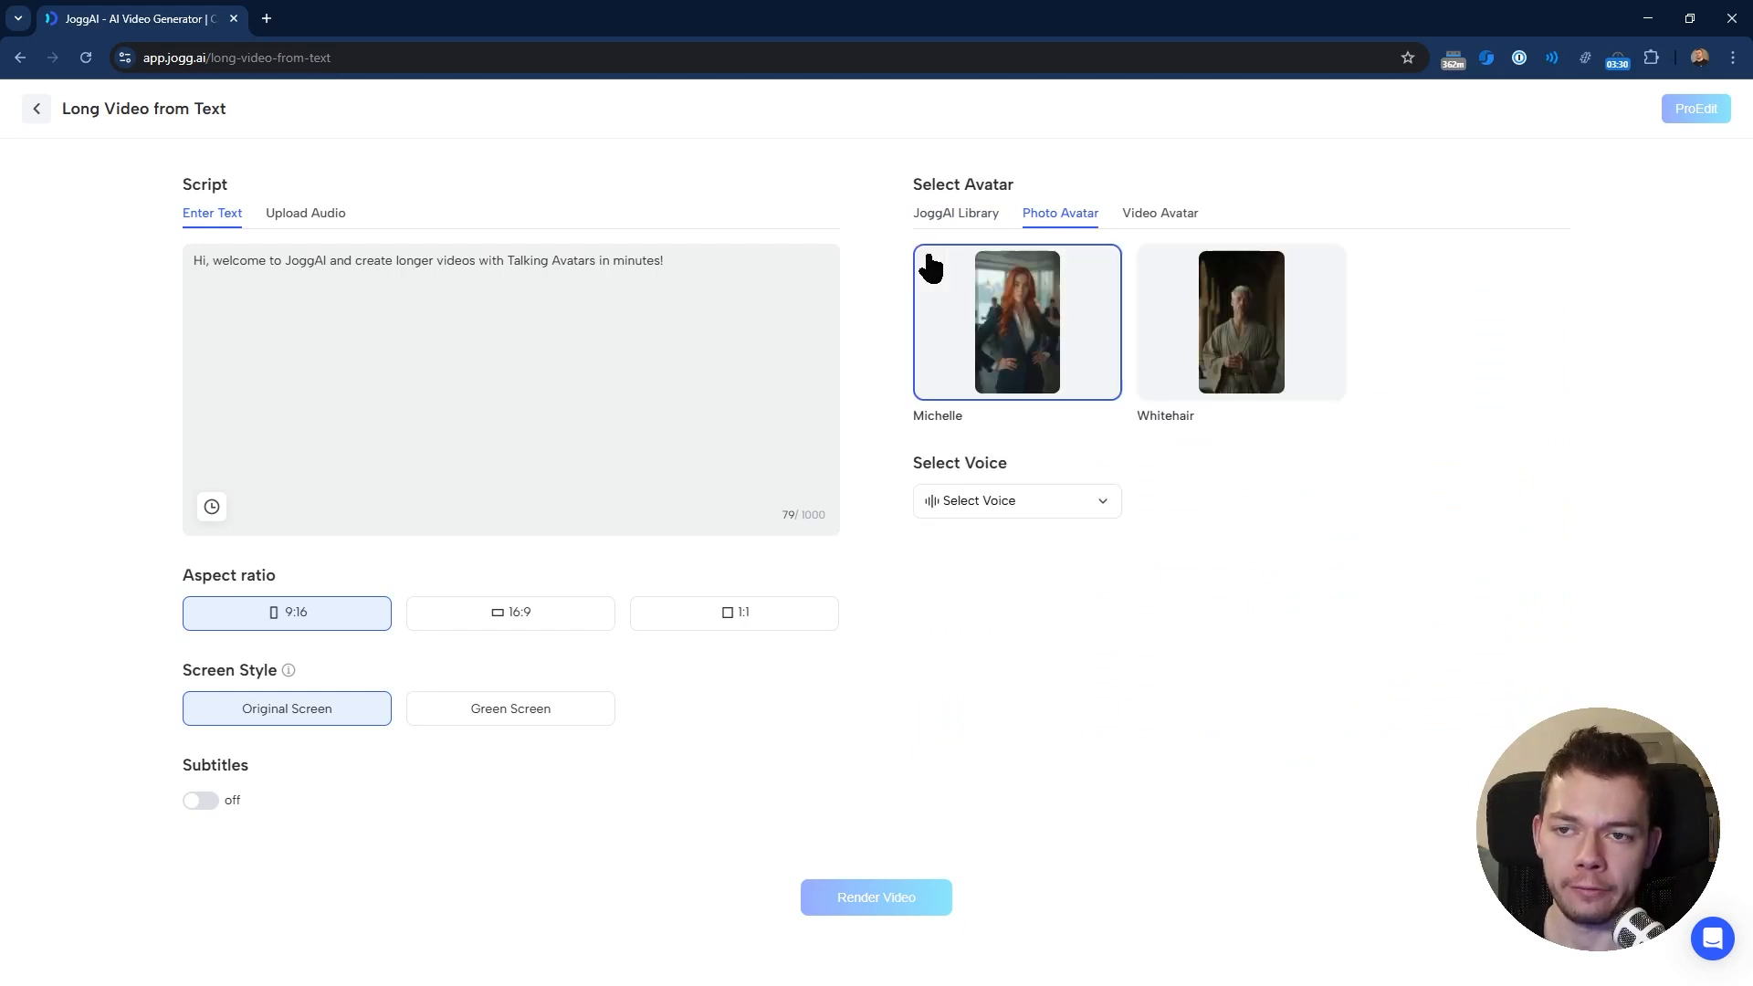
{"action": "left_click", "coordinate": [1272, 345]}
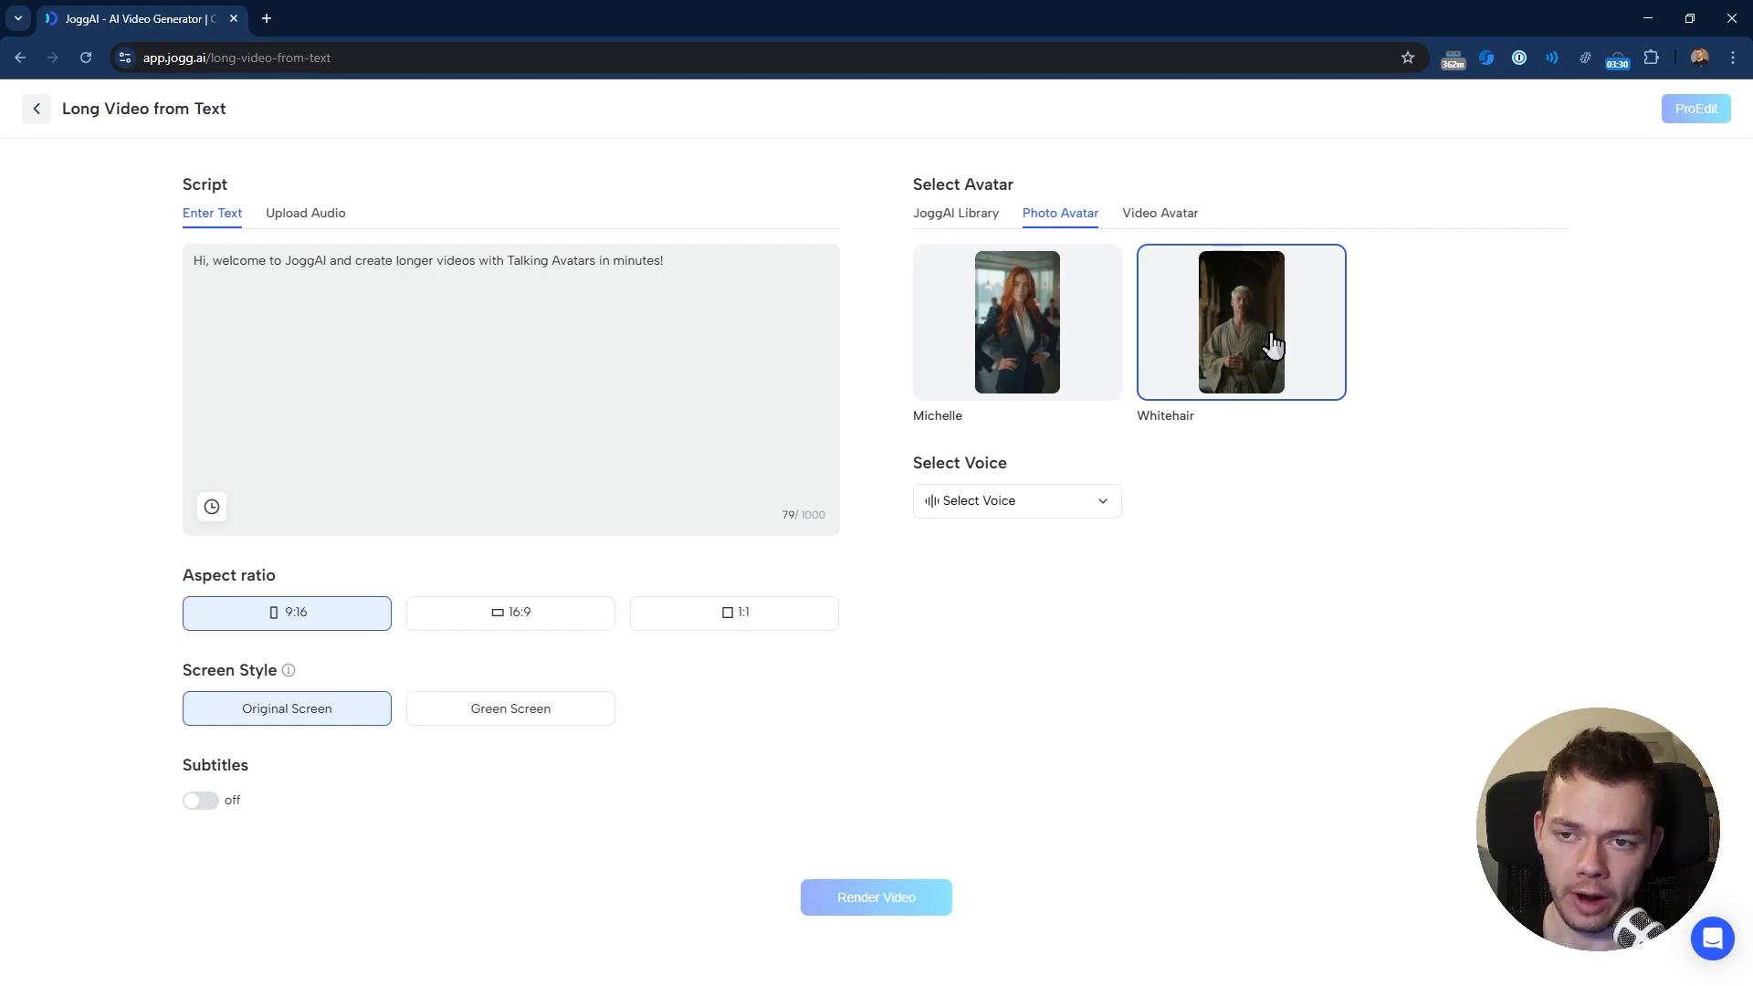
{"action": "left_click", "coordinate": [1272, 345]}
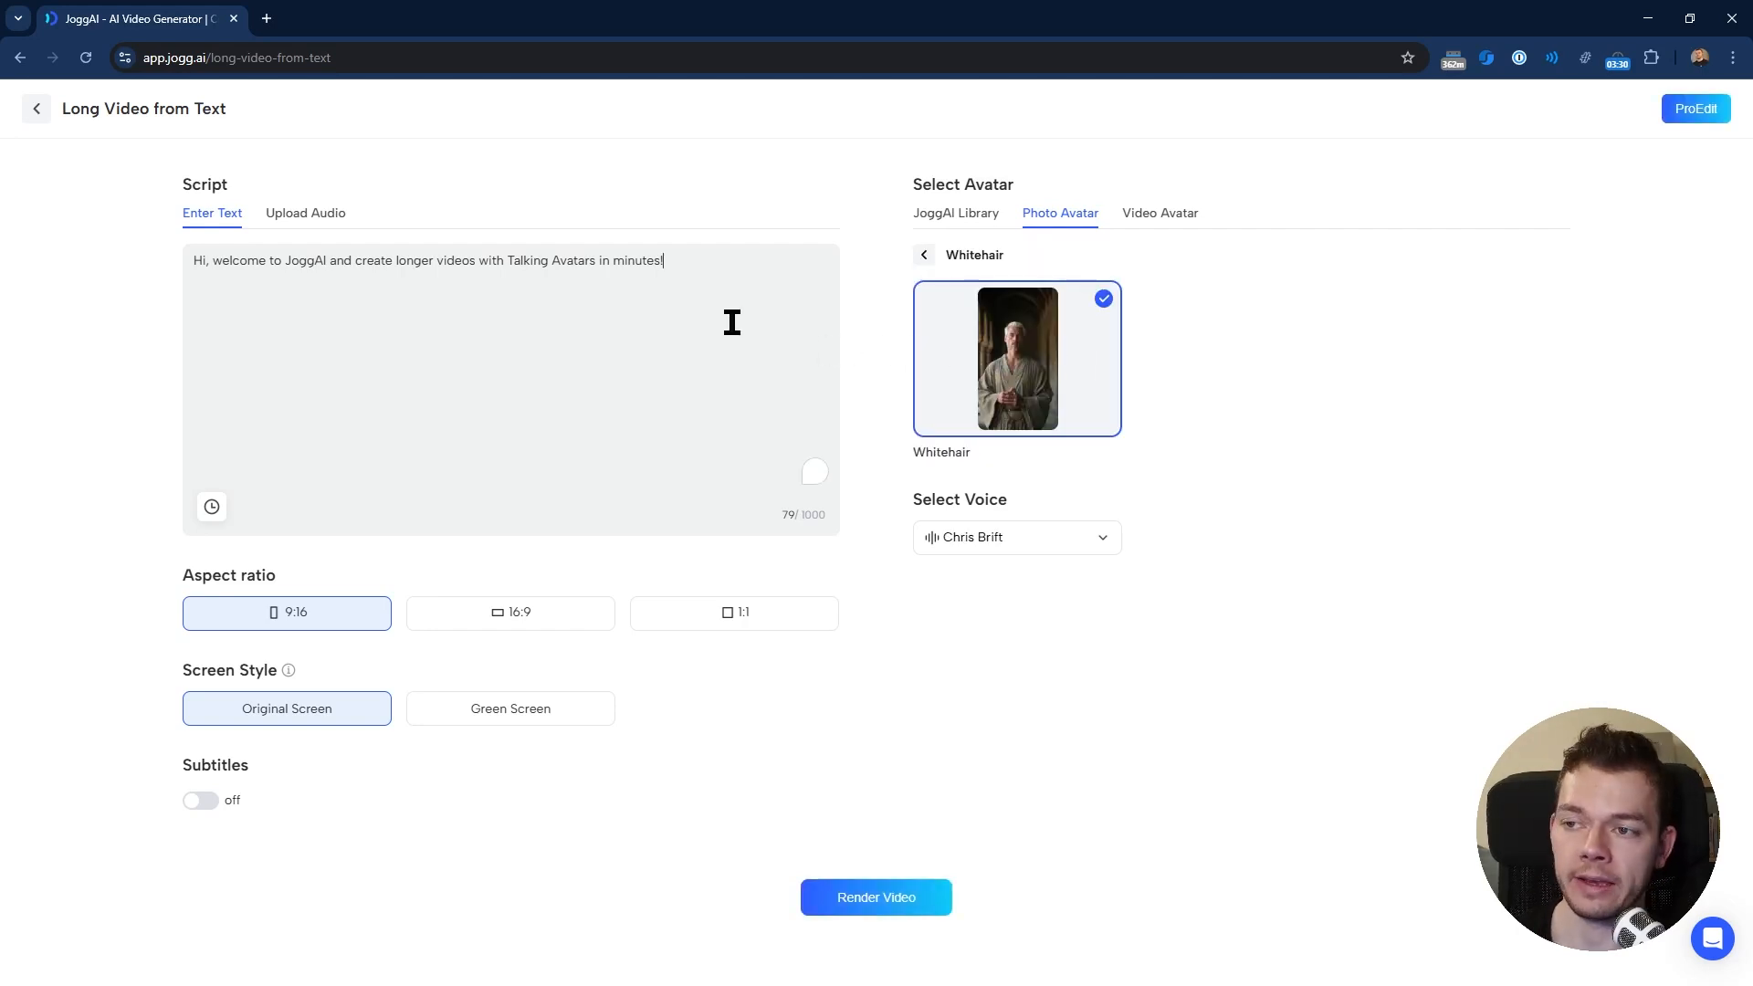
- Replace the script with a "Listen, buddy!" pitch for AI tools and subscribing to AI Tool Corner, enable subtitles, and render the video as Mp4
{"action": "key", "text": "ctrl+a"}
{"action": "type", "text": "Listen, buddy! AI is the future and if you don't use AI tools in your life and business, you're gonna get left behind. That's why you should subscribe to AI Tool Corner and stay up to date."}
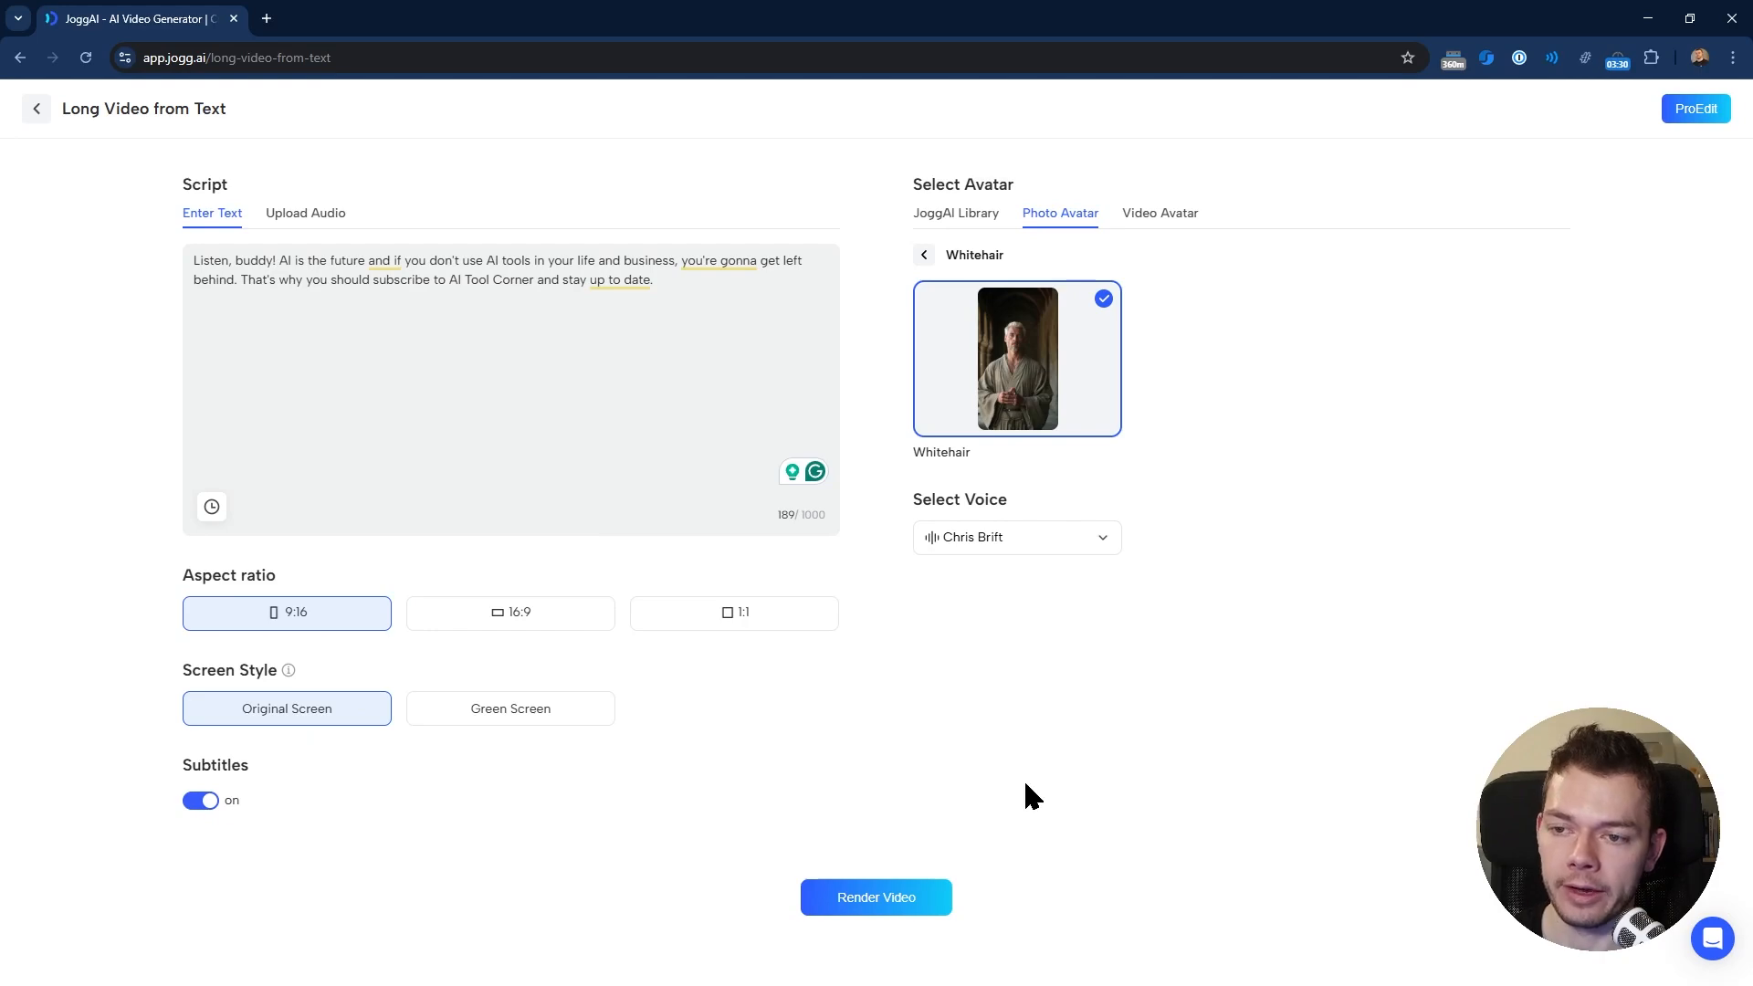
{"action": "left_click", "coordinate": [875, 898]}
{"action": "left_click", "coordinate": [867, 833]}
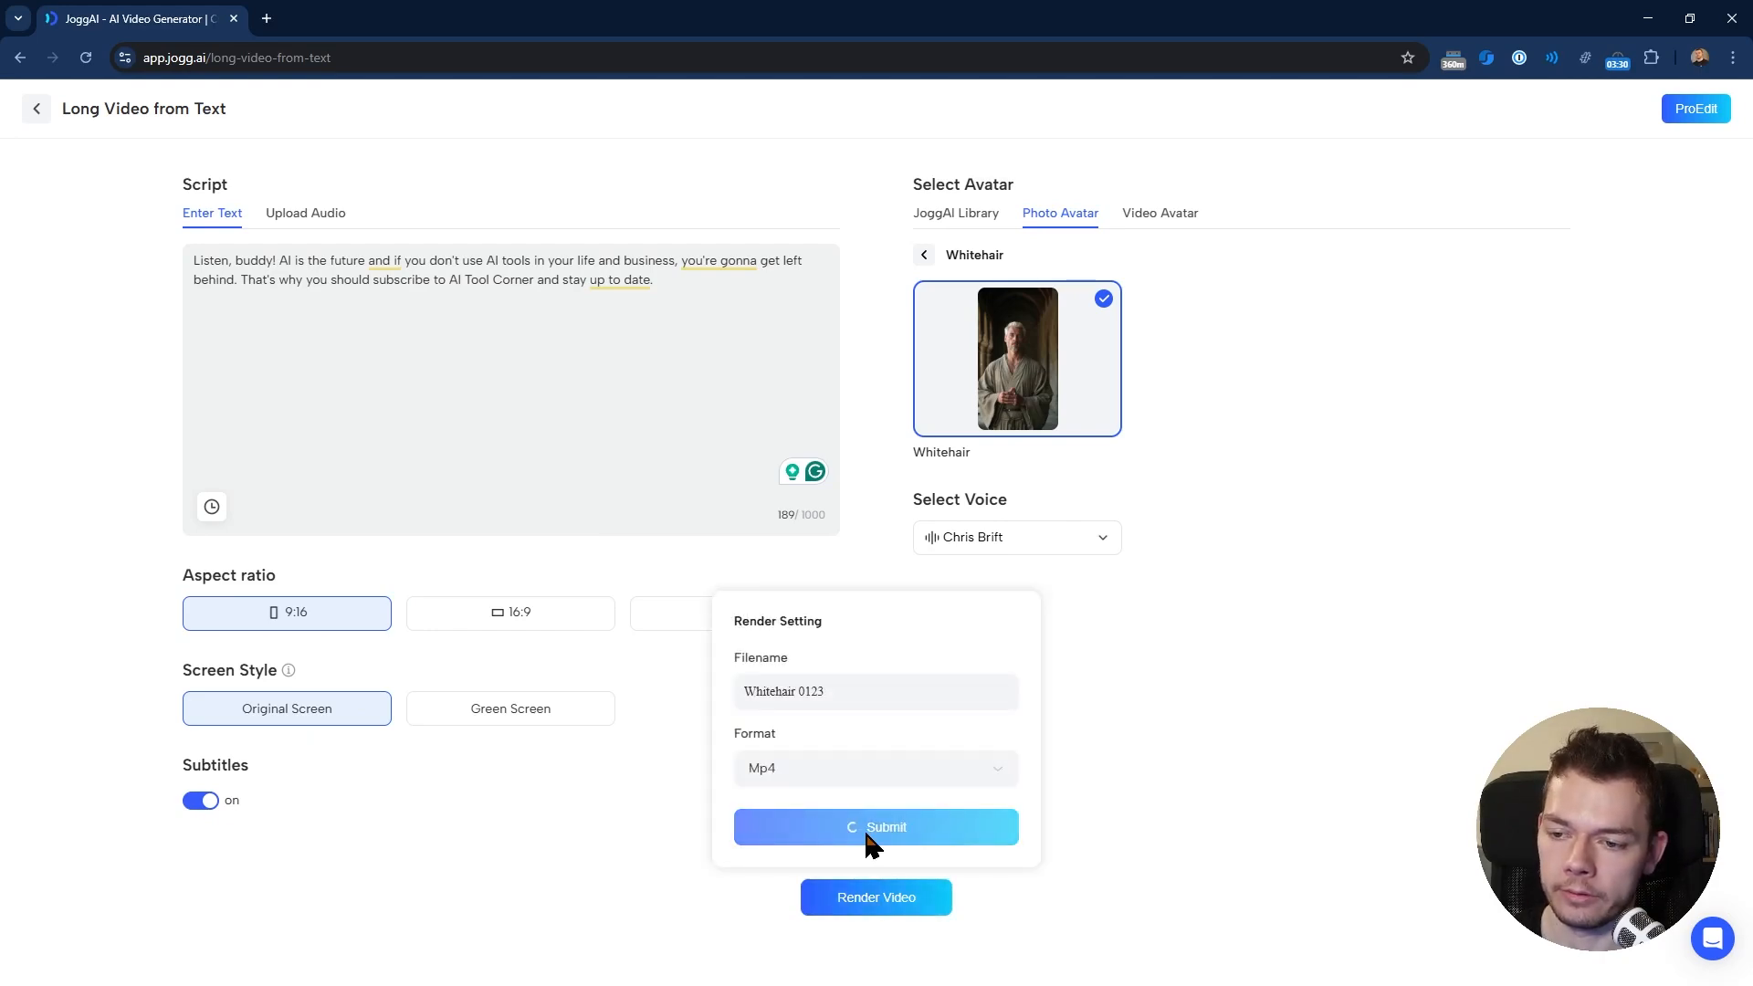
- Play the rendered Whitehair 0123 video from Projects
{"action": "left_click", "coordinate": [1129, 809]}
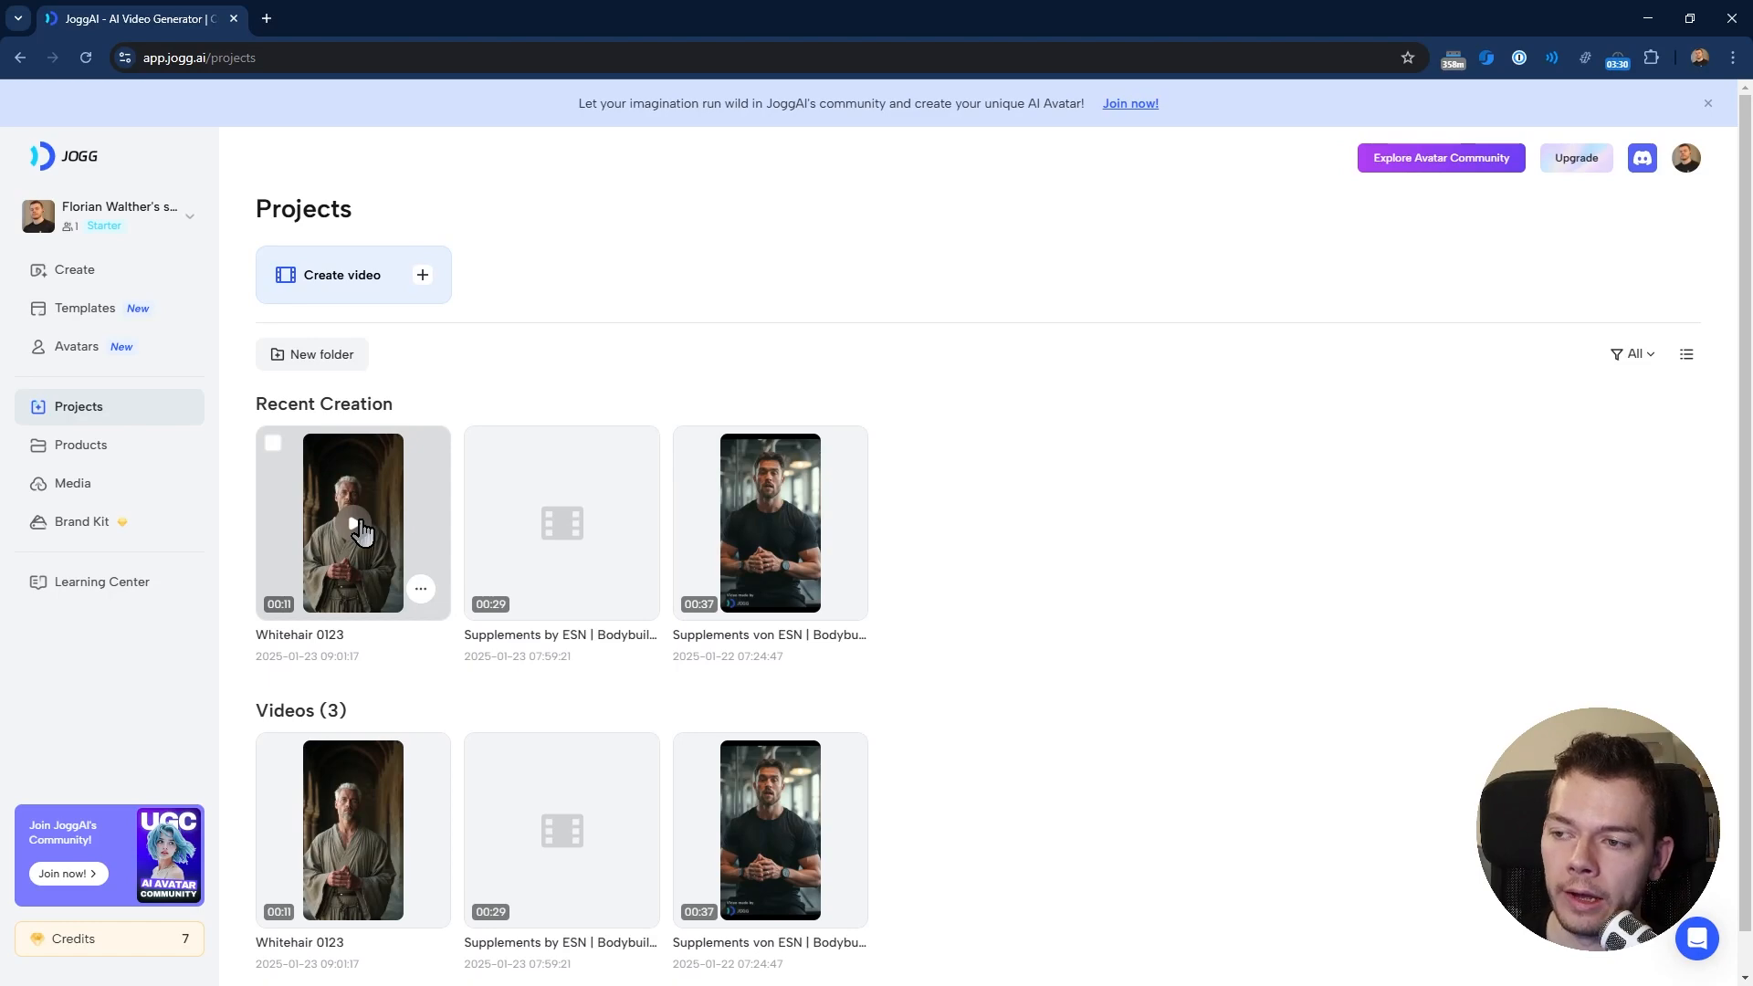
{"action": "left_click", "coordinate": [356, 525]}
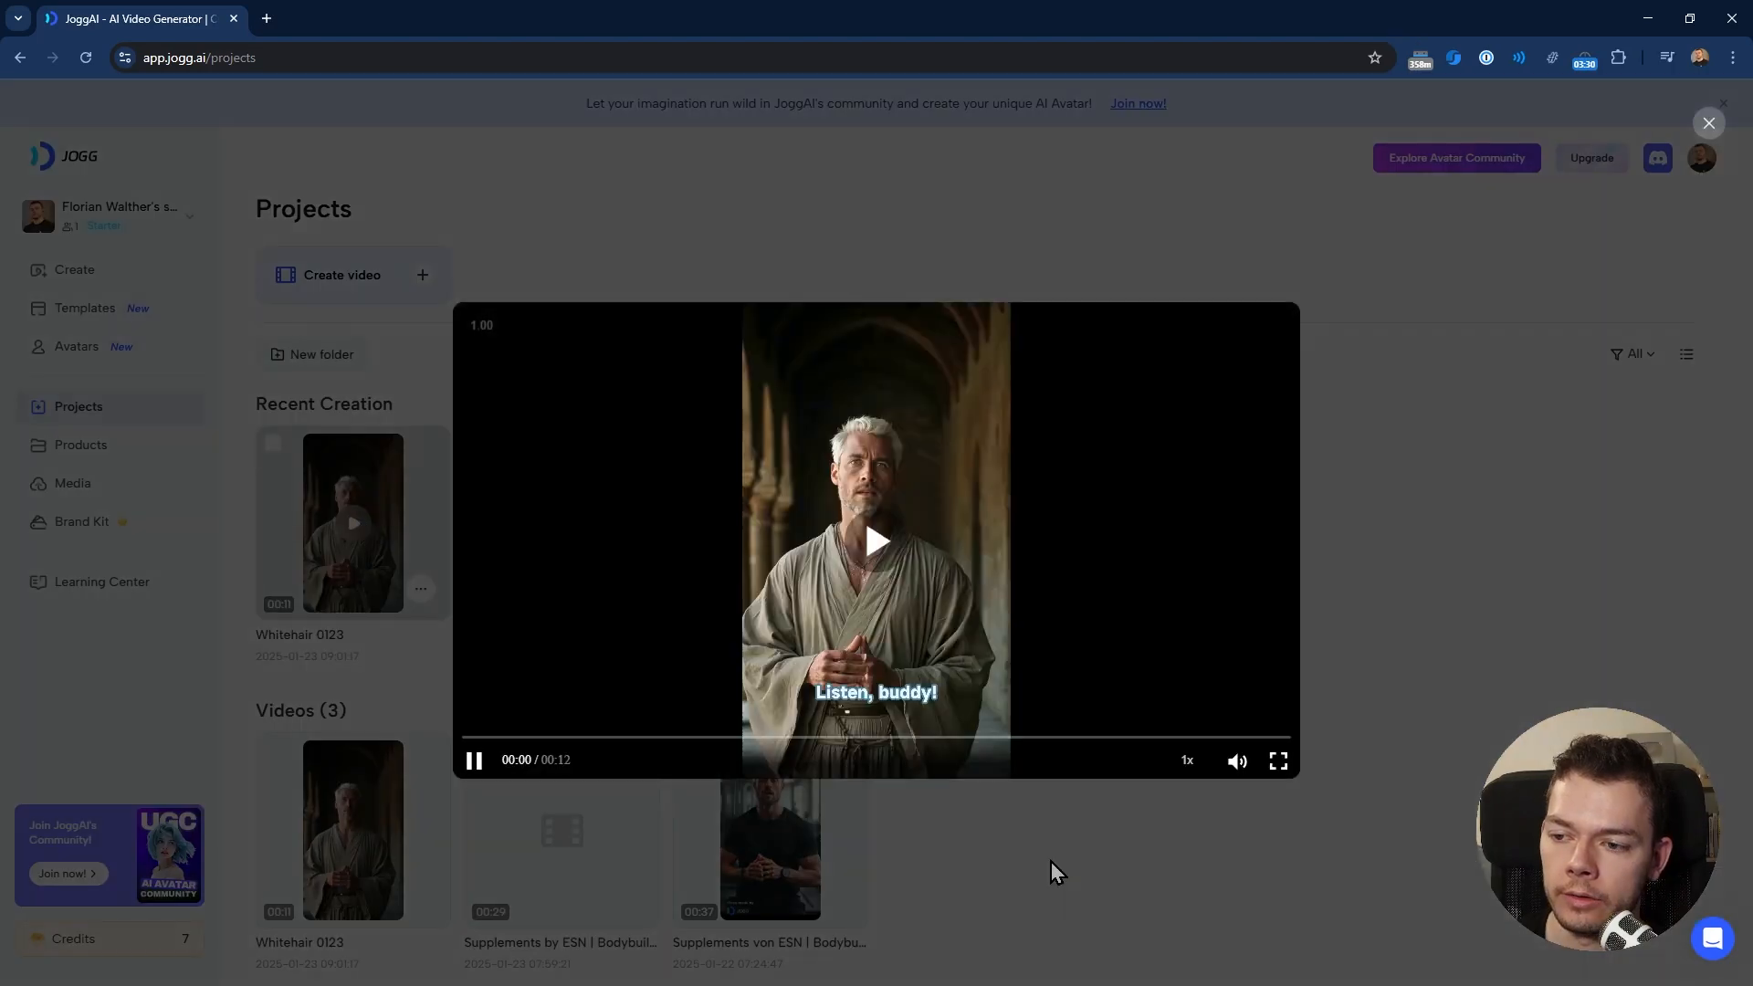
{"action": "left_click", "coordinate": [1133, 877]}
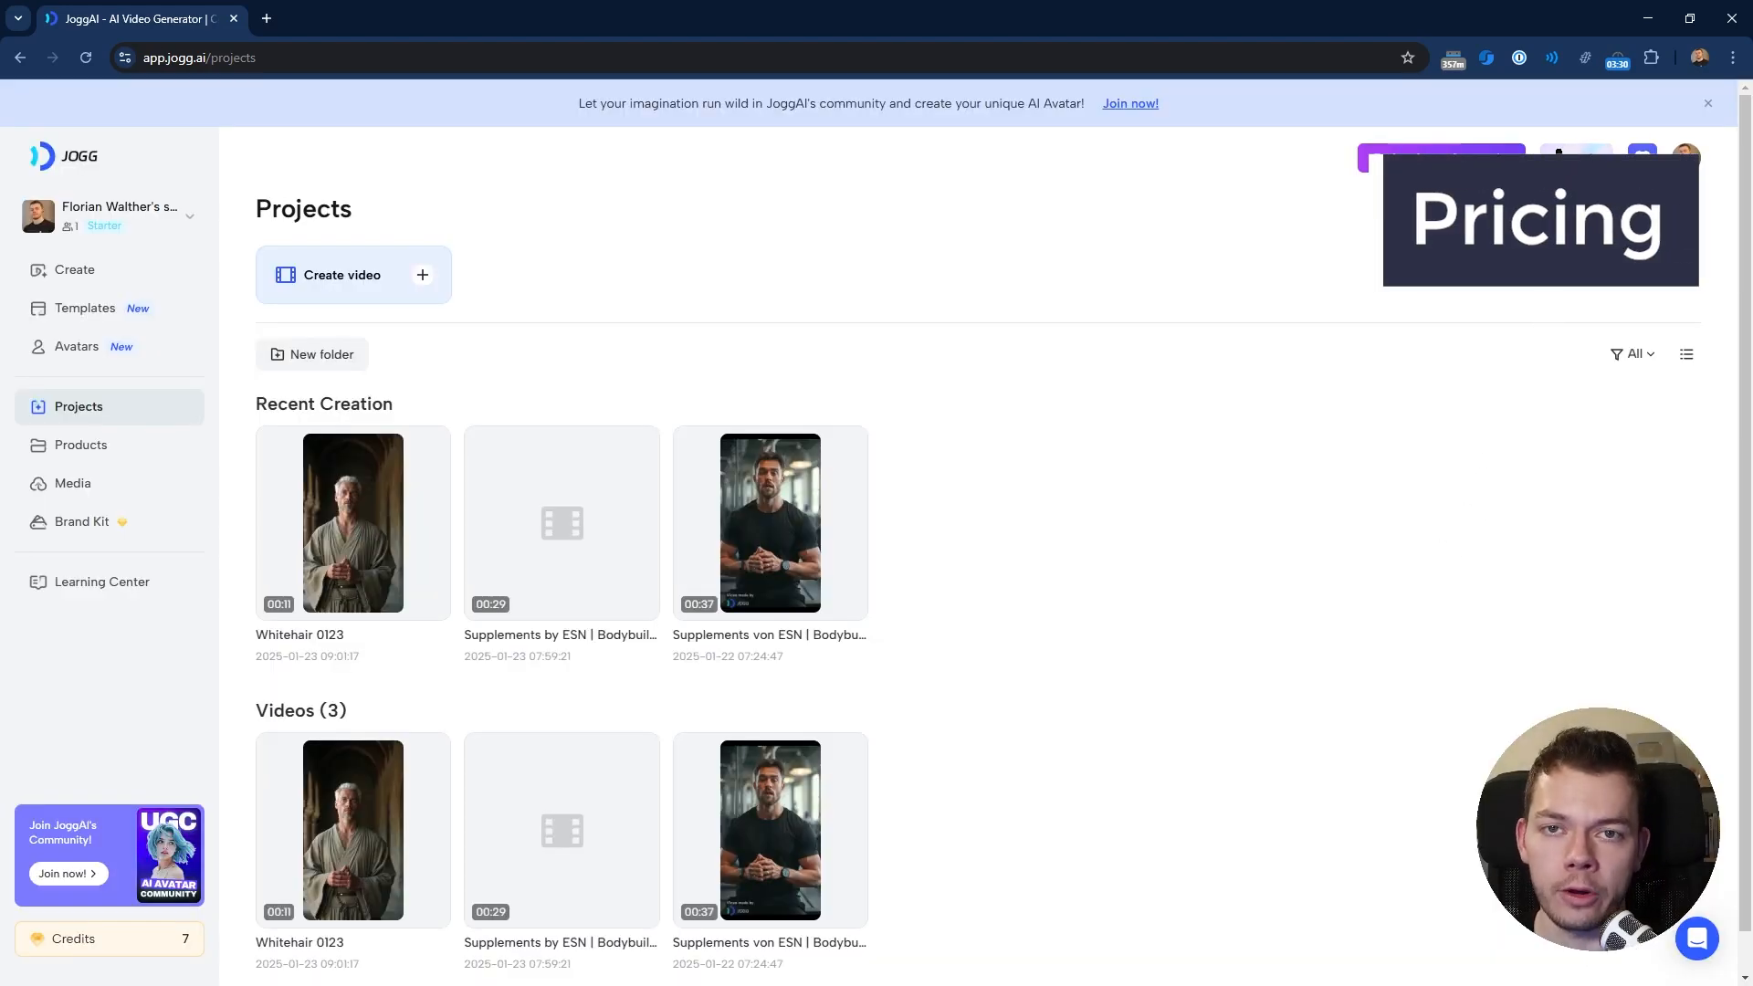
- Examine the Free plan's video generation limits and export features on the pricing page
{"action": "left_click", "coordinate": [1469, 157]}
{"action": "scroll", "coordinate": [794, 578], "scroll_direction": "left", "scroll_amount": 3}
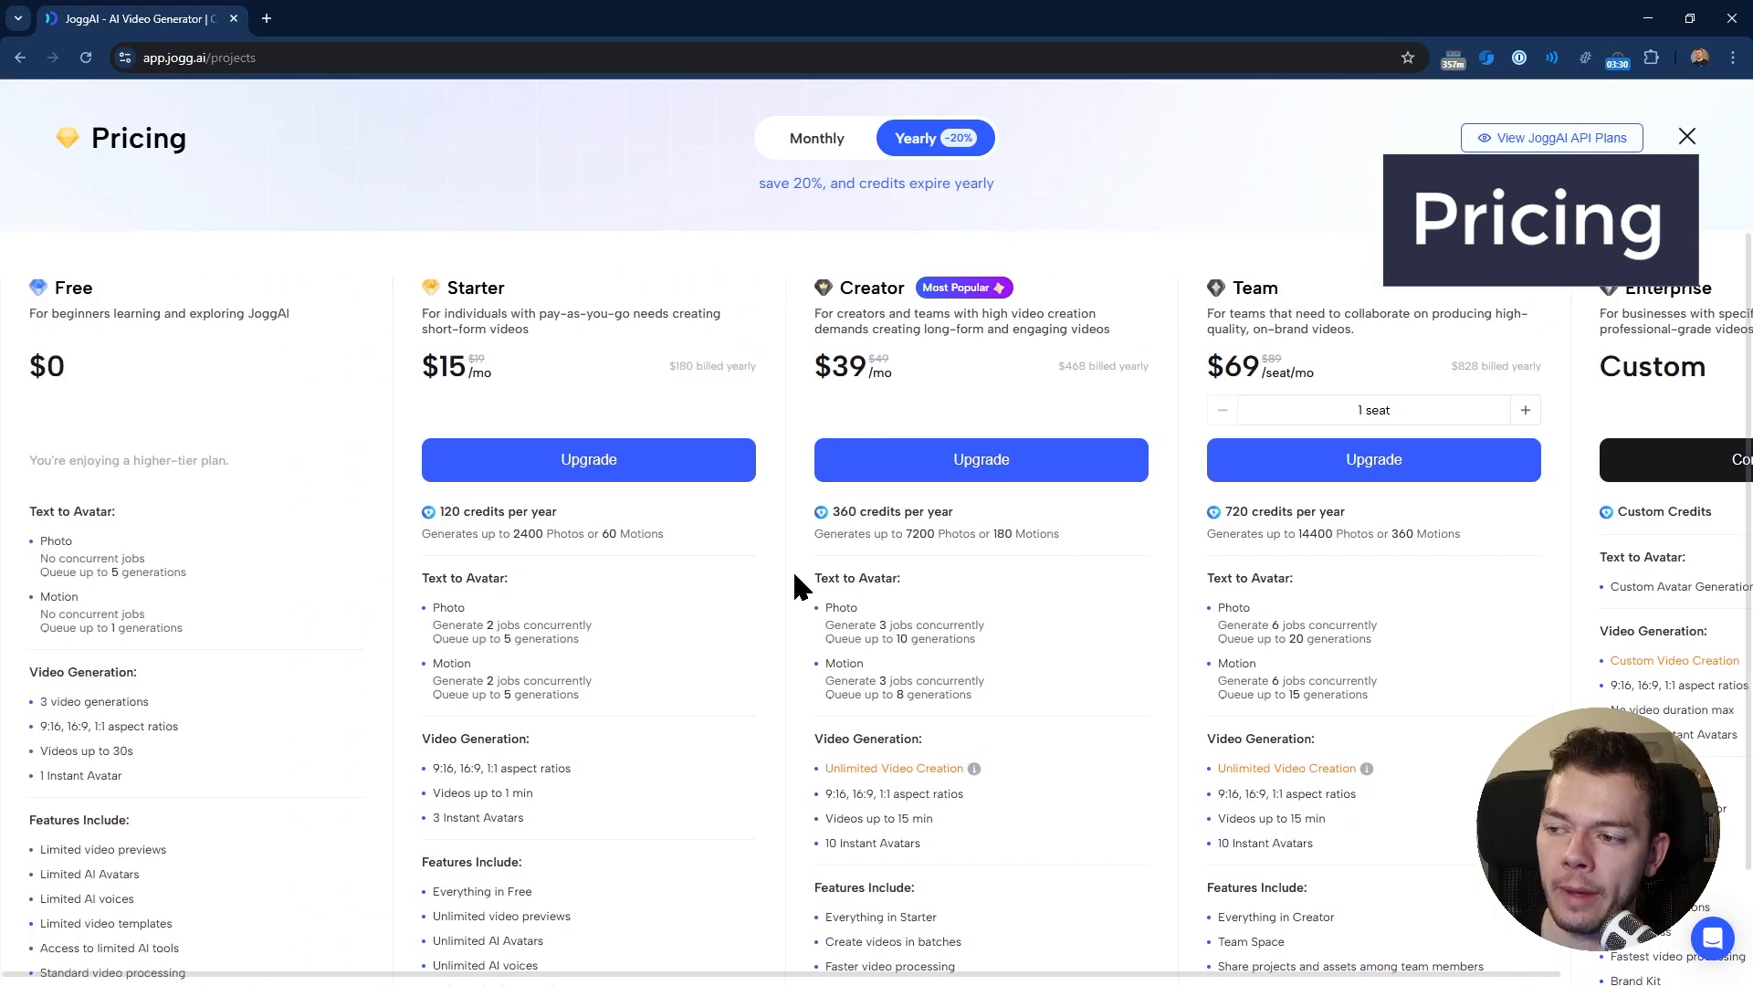
{"action": "scroll", "coordinate": [418, 590], "scroll_direction": "down", "scroll_amount": 2}
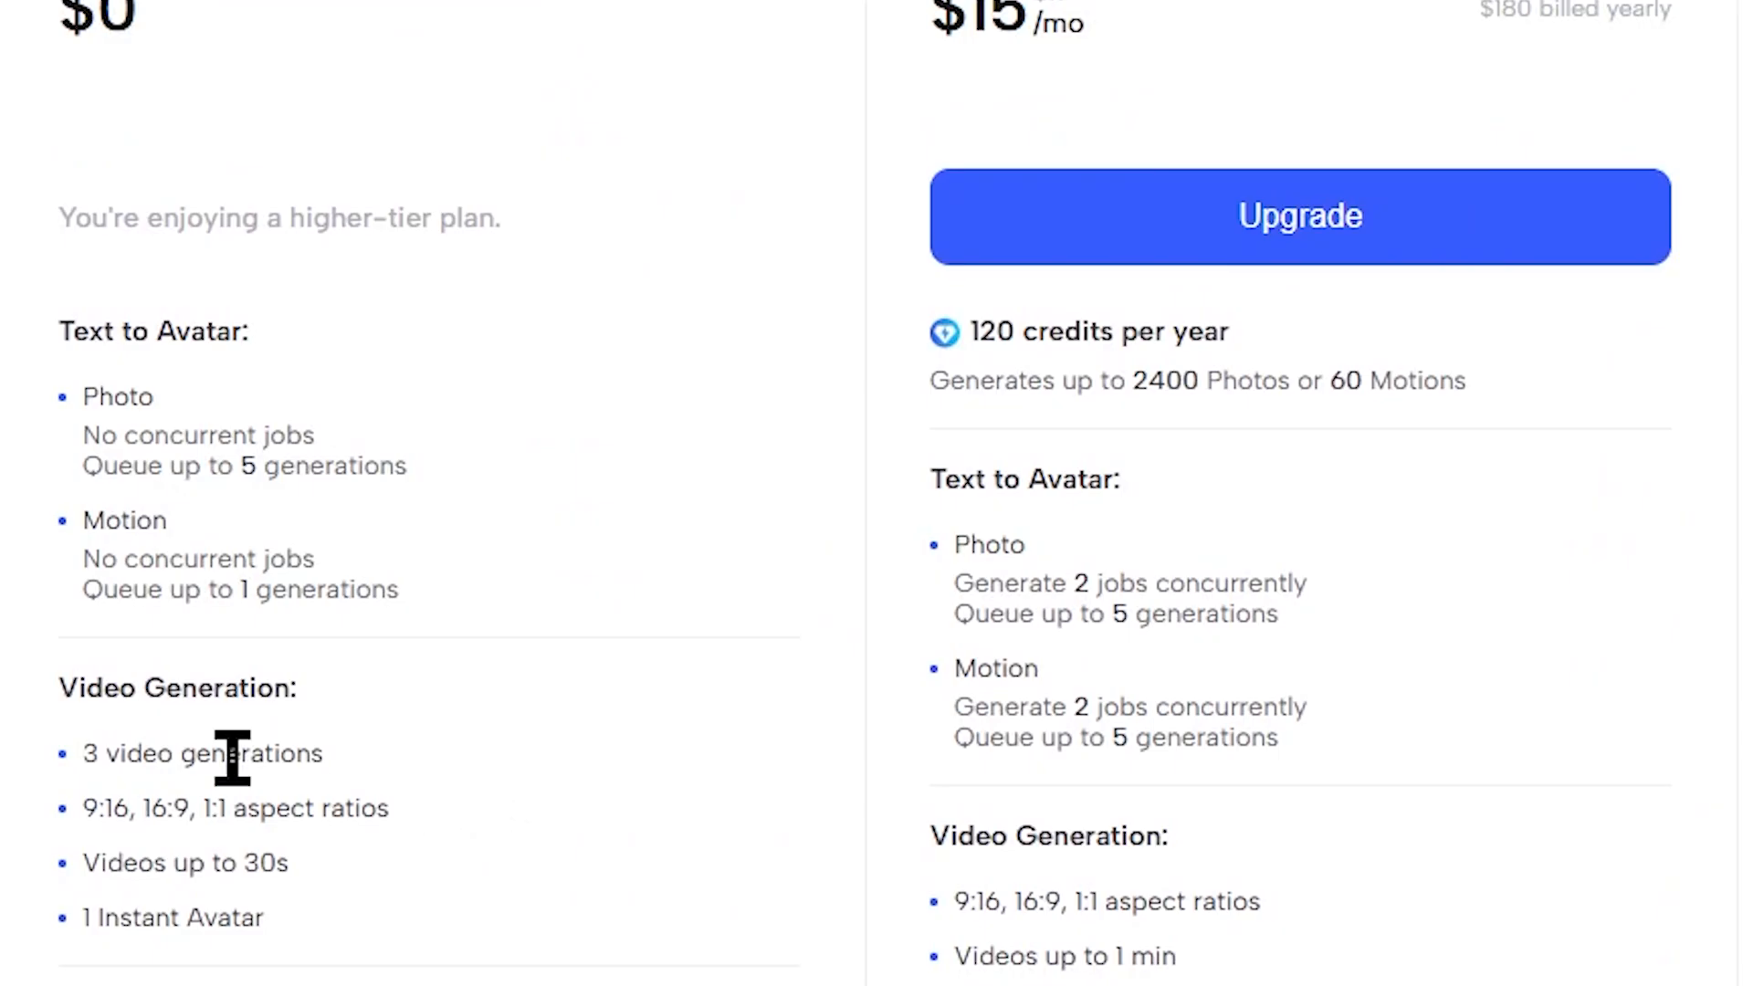
{"action": "triple_click", "coordinate": [106, 572]}
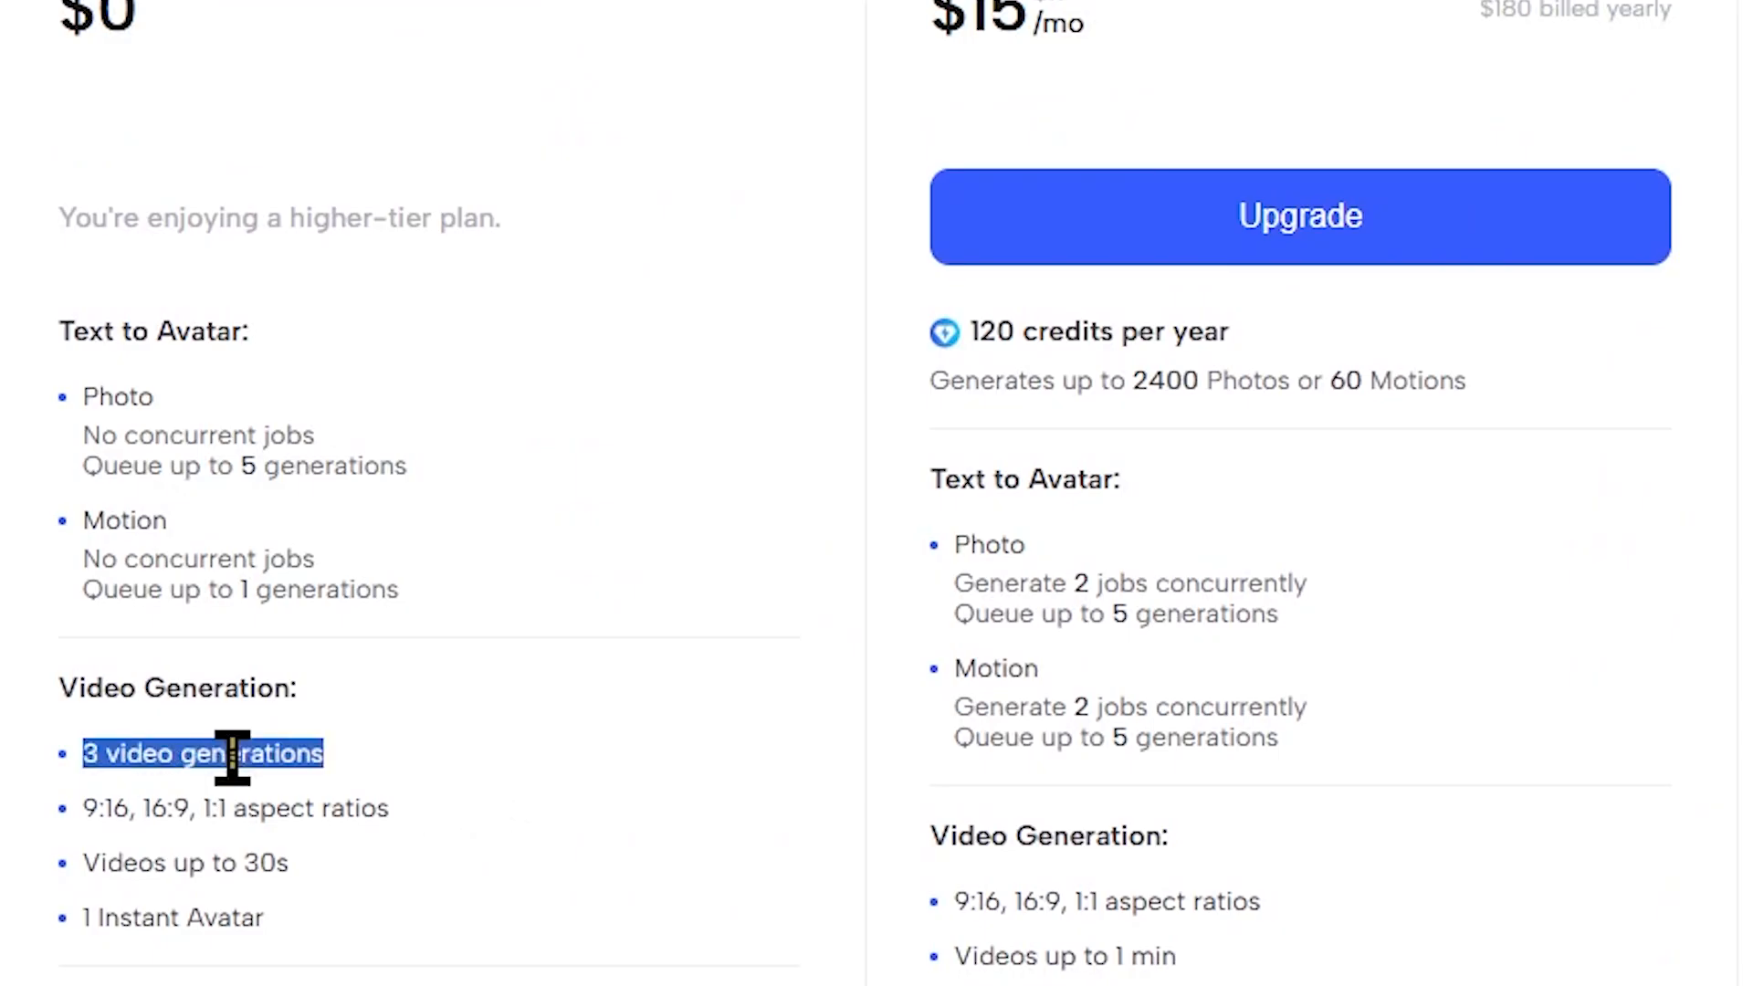
{"action": "triple_click", "coordinate": [230, 860]}
{"action": "scroll", "coordinate": [237, 862], "scroll_direction": "down", "scroll_amount": 4}
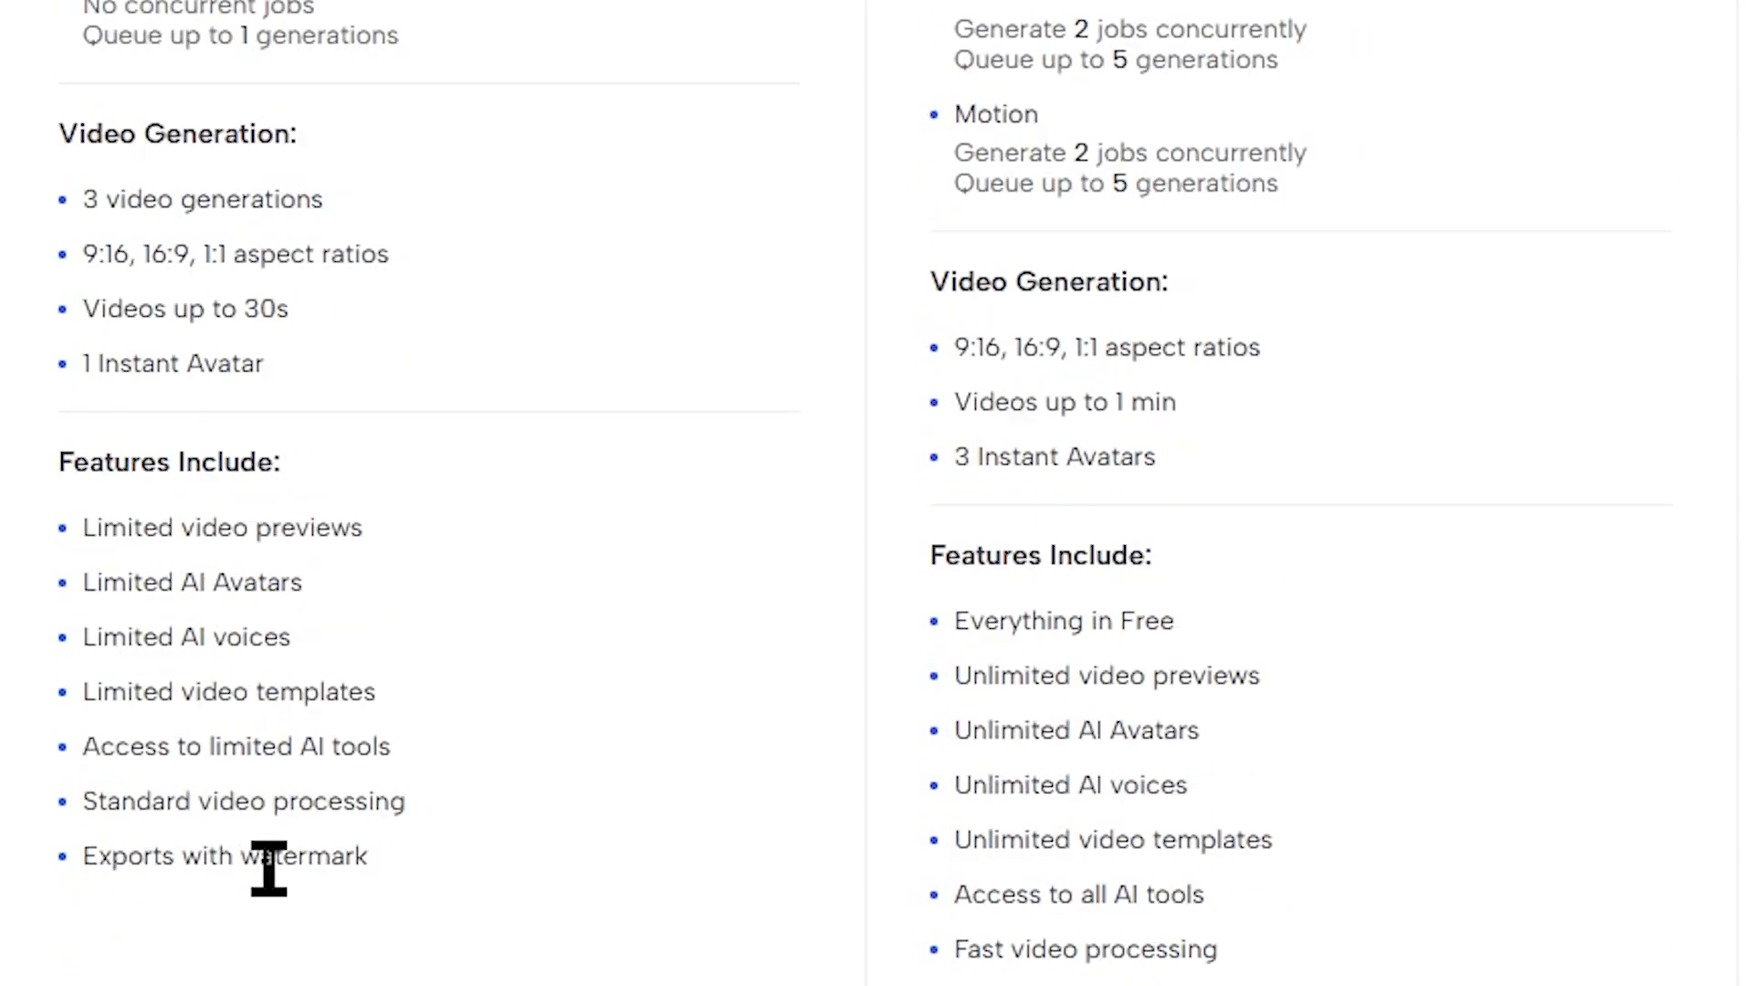
{"action": "triple_click", "coordinate": [267, 862]}
- Examine the Starter plan's yearly credits and features, and view the JoggAI API plans
{"action": "scroll", "coordinate": [908, 462], "scroll_direction": "up", "scroll_amount": 5}
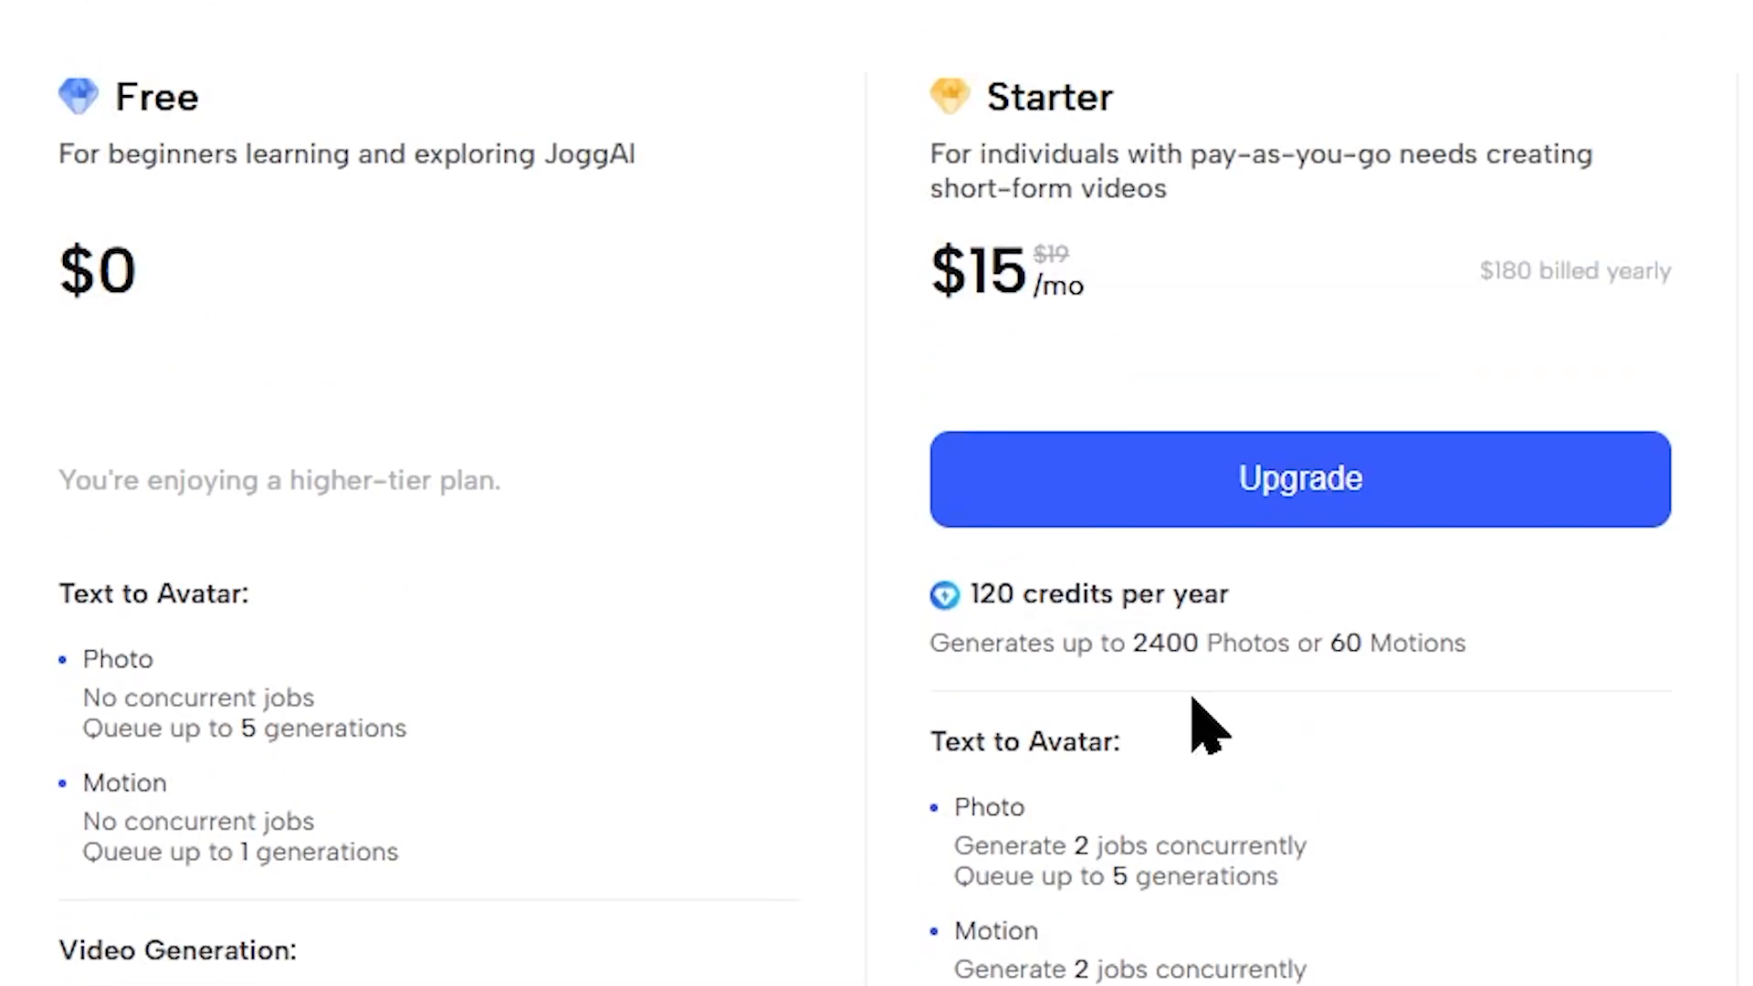
{"action": "scroll", "coordinate": [1518, 473], "scroll_direction": "down", "scroll_amount": 2}
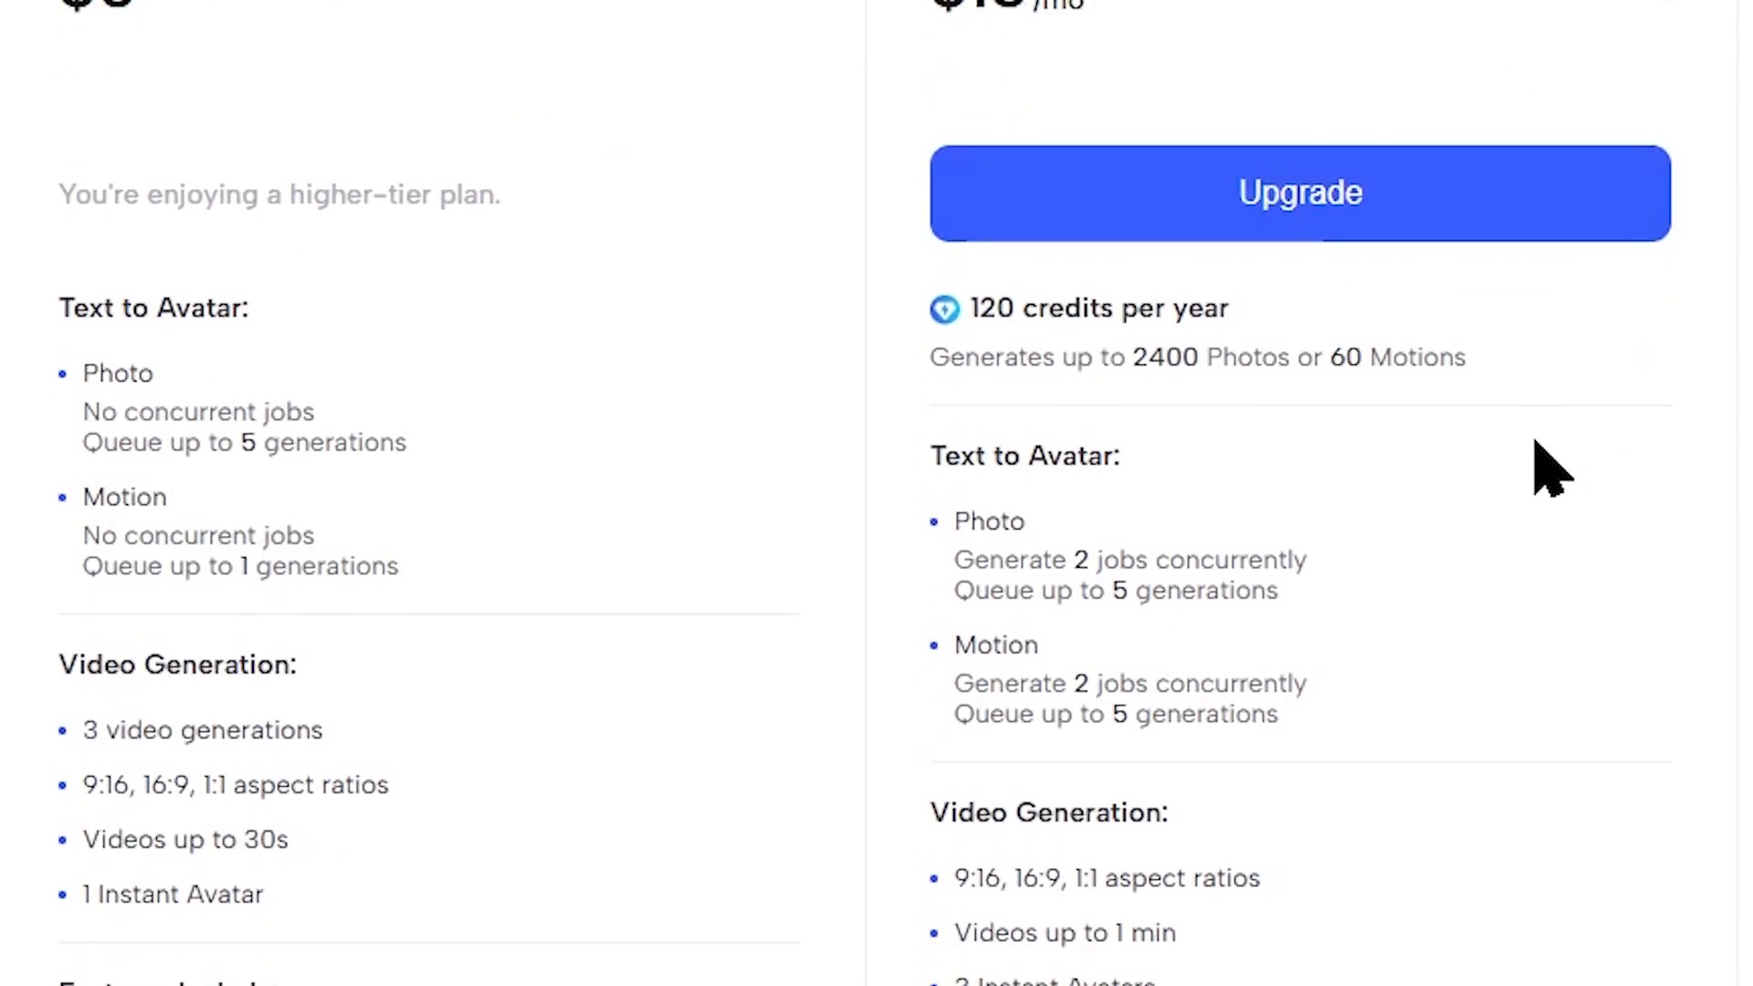
{"action": "double_click", "coordinate": [984, 303]}
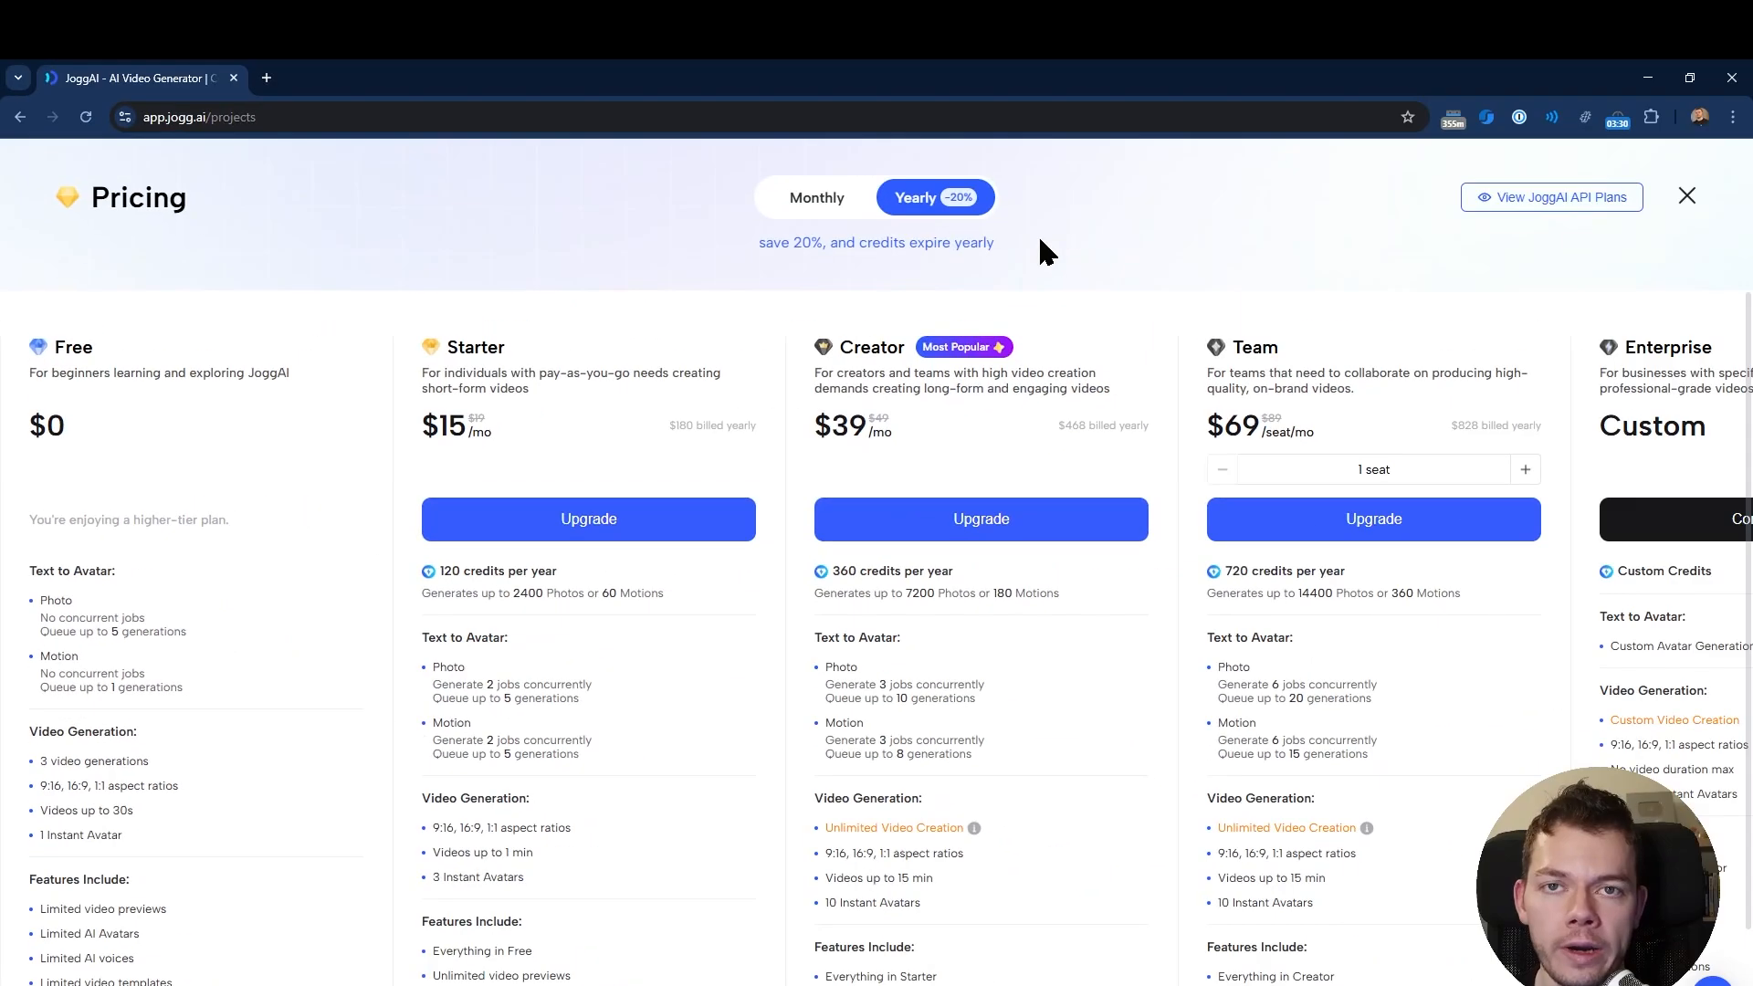
{"action": "left_click", "coordinate": [1488, 199]}
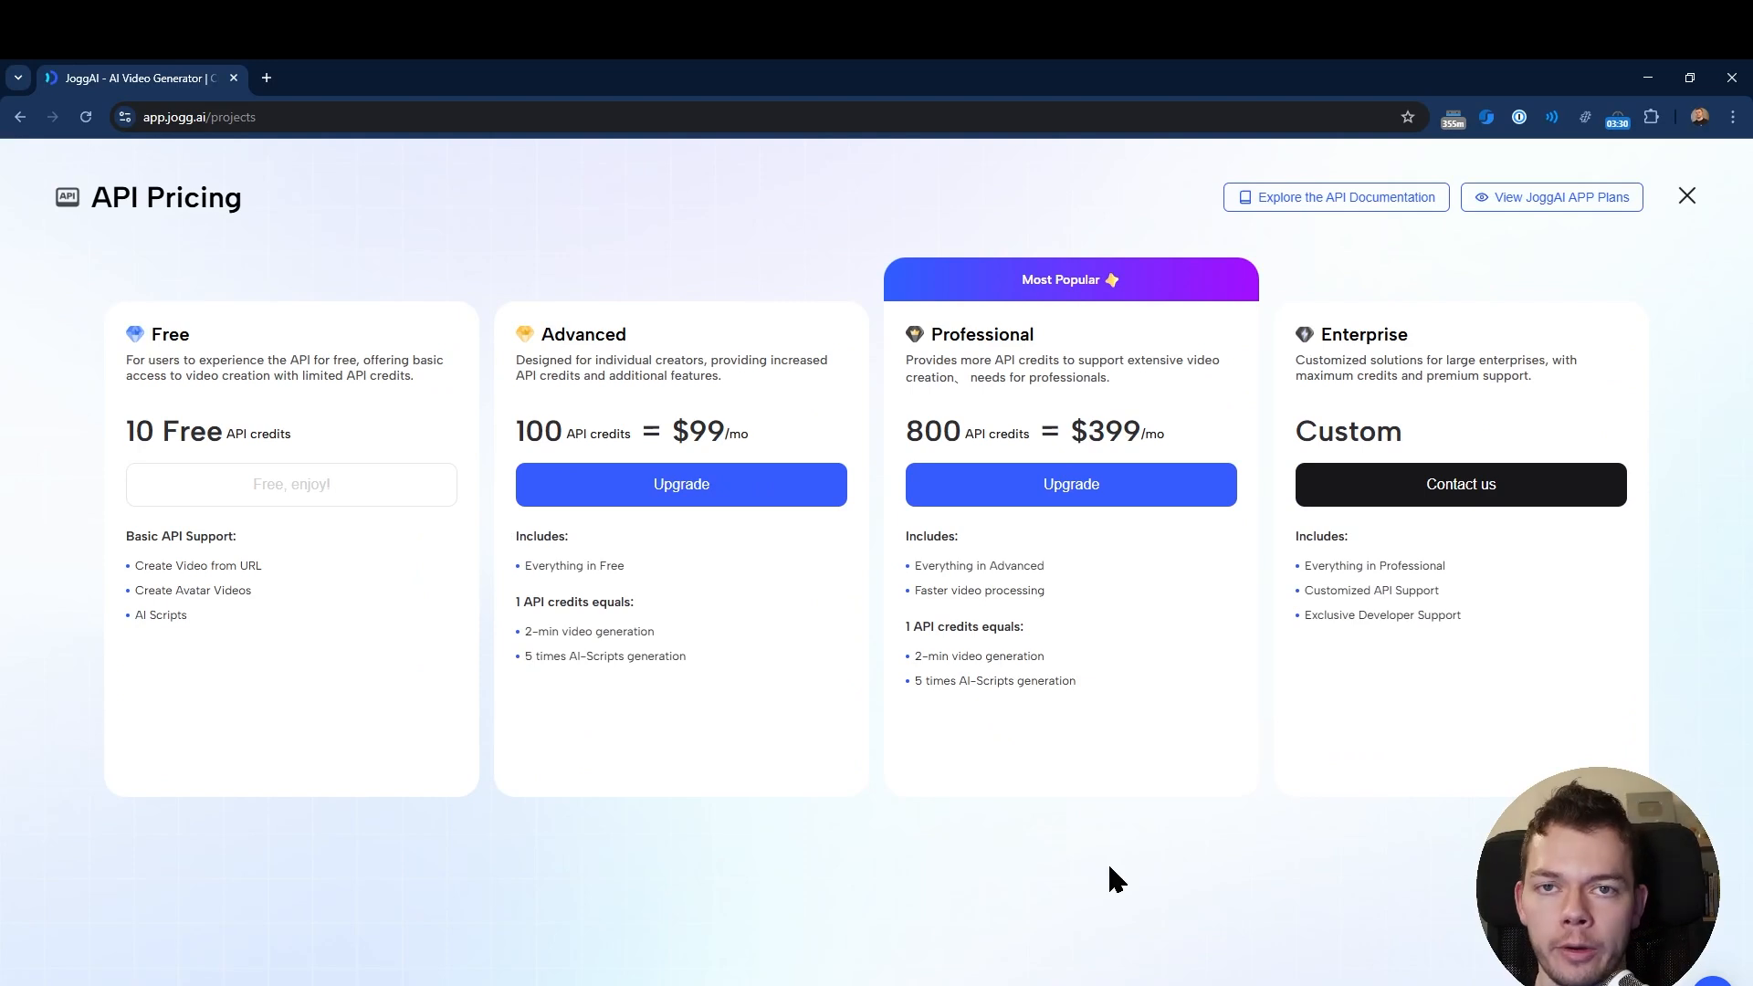